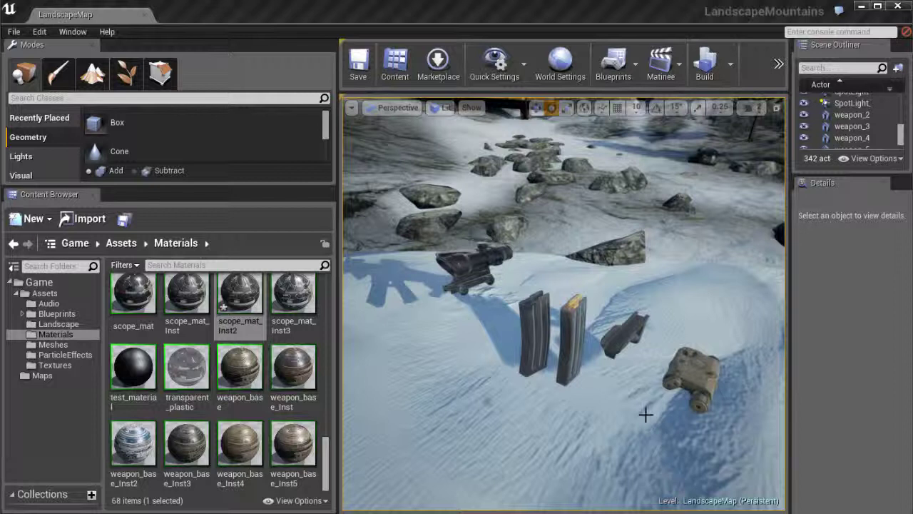
Examine the scope, the two magazines, the foregrip and the tan laser module placed above the snow.
{"action": "left_click_drag", "start_coordinate": [611, 396], "coordinate": [548, 384]}
{"action": "left_click_drag", "start_coordinate": [380, 335], "coordinate": [607, 407]}
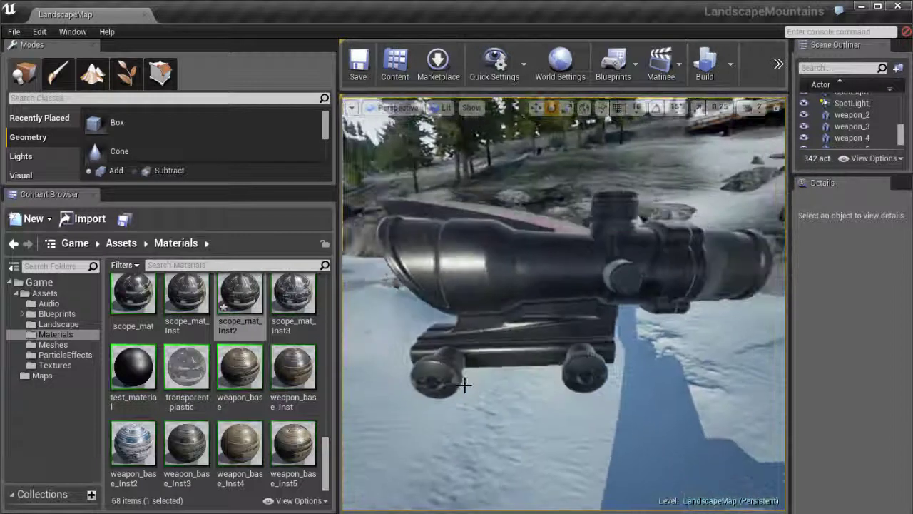
{"action": "left_click_drag", "start_coordinate": [464, 385], "coordinate": [465, 391]}
{"action": "mouse_move", "coordinate": [742, 428]}
{"action": "left_mouse_down"}
{"action": "mouse_move", "coordinate": [775, 468]}
{"action": "mouse_move", "coordinate": [818, 473]}
{"action": "mouse_move", "coordinate": [748, 451]}
{"action": "mouse_move", "coordinate": [747, 418]}
{"action": "left_mouse_up"}
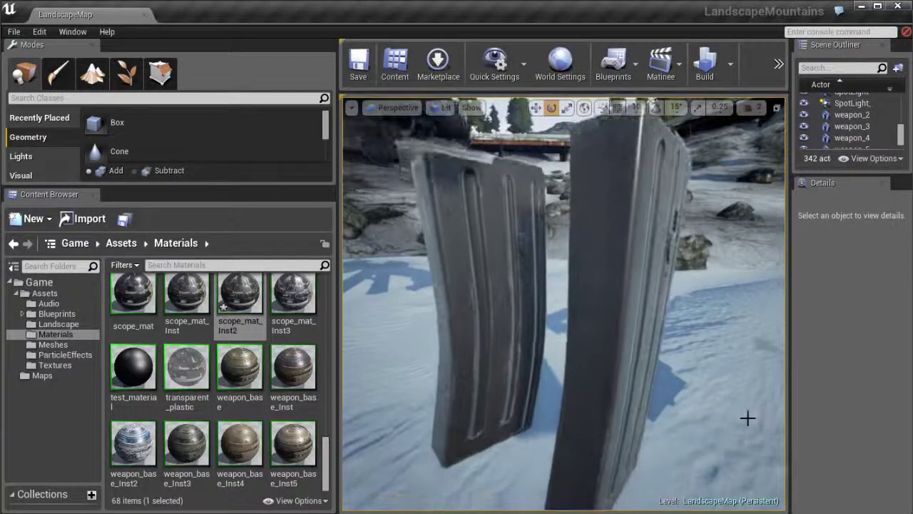
{"action": "left_click_drag", "start_coordinate": [816, 464], "coordinate": [681, 447]}
{"action": "left_click_drag", "start_coordinate": [656, 479], "coordinate": [662, 472]}
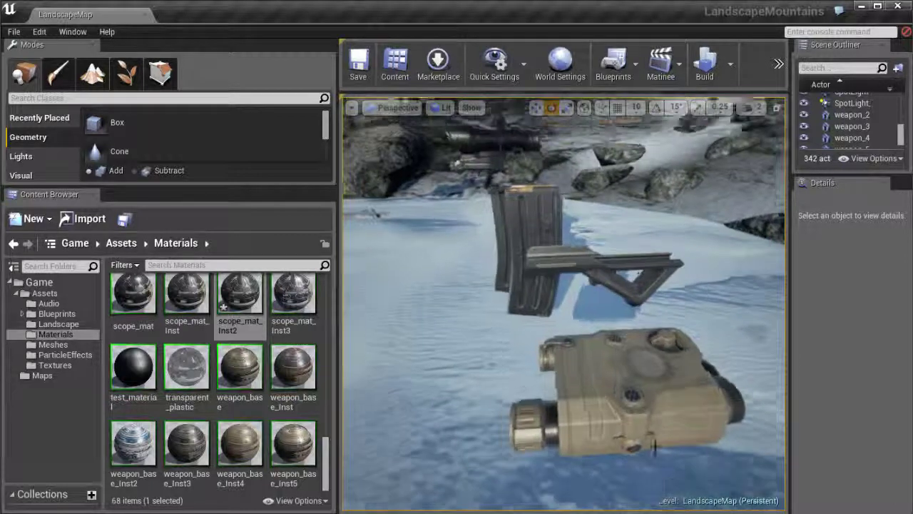
{"action": "mouse_move", "coordinate": [808, 476]}
{"action": "left_mouse_down"}
{"action": "mouse_move", "coordinate": [821, 484]}
{"action": "mouse_move", "coordinate": [811, 473]}
{"action": "left_mouse_up"}
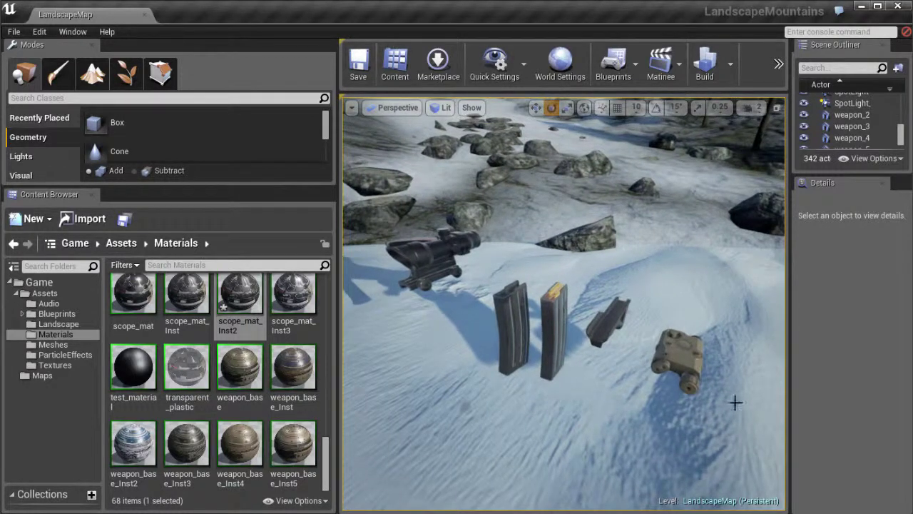
{"action": "left_click_drag", "start_coordinate": [498, 383], "coordinate": [535, 387]}
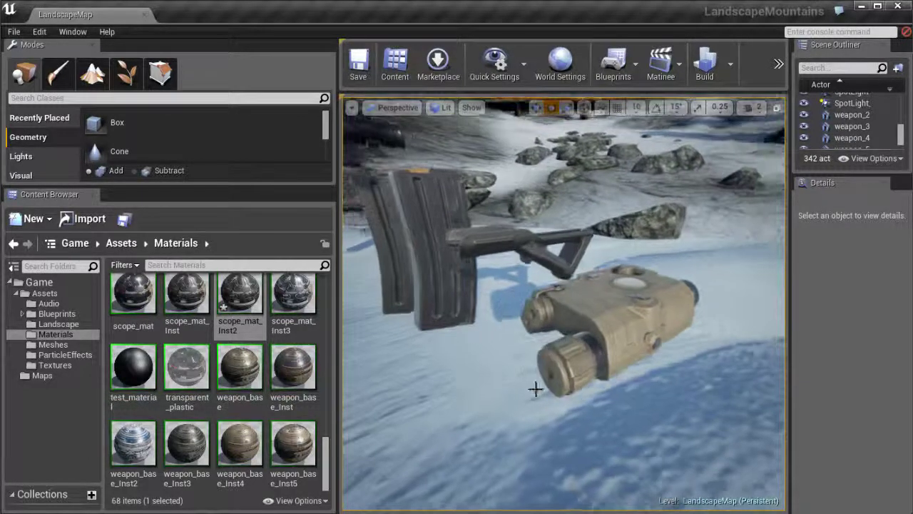
{"action": "left_click_drag", "start_coordinate": [438, 226], "coordinate": [464, 255]}
{"action": "left_click_drag", "start_coordinate": [612, 362], "coordinate": [528, 342]}
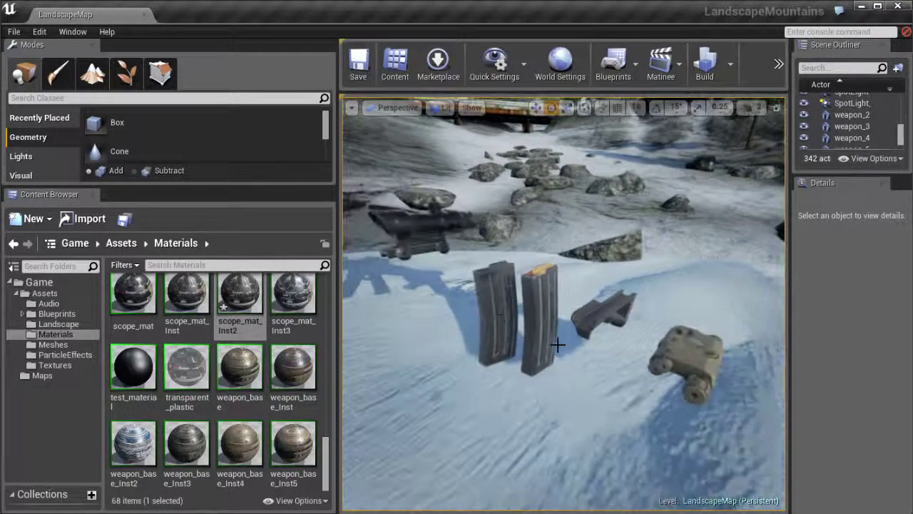
Select the weapon_base material in the Materials folder.
{"action": "left_click", "coordinate": [243, 369]}
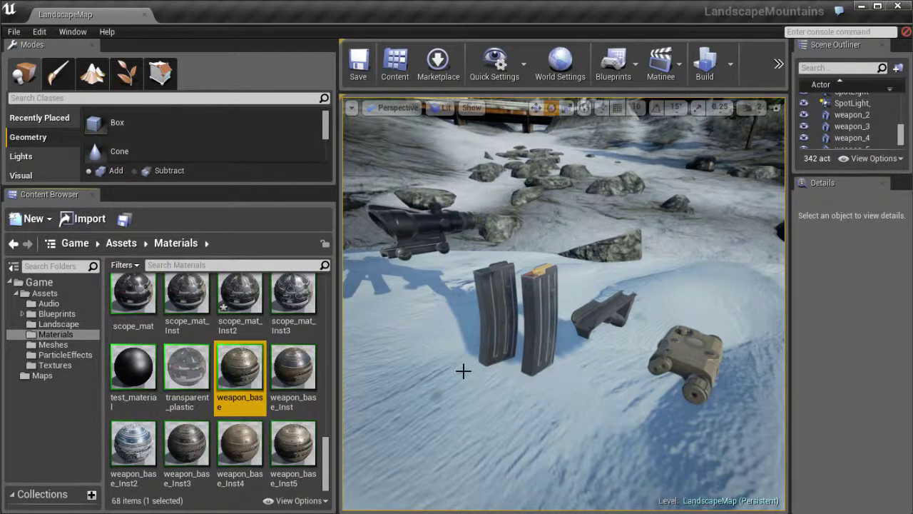
{"action": "left_click_drag", "start_coordinate": [489, 371], "coordinate": [490, 371]}
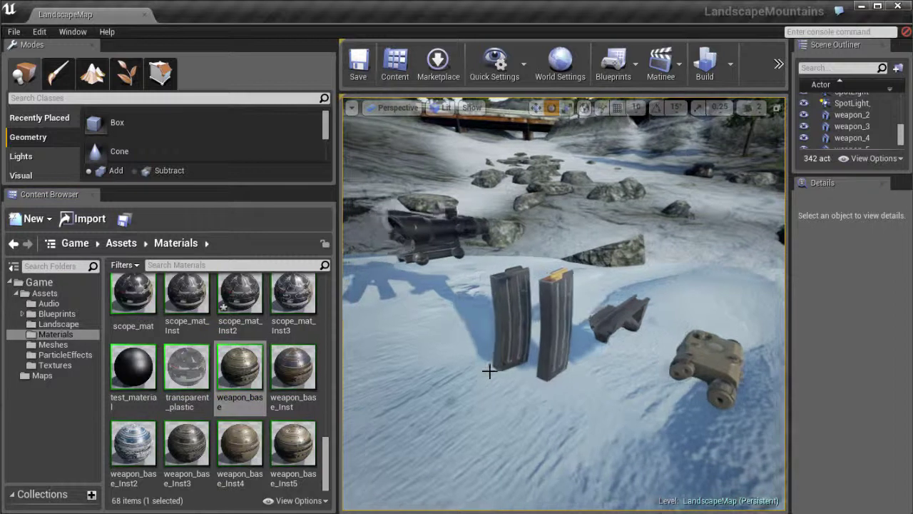
{"action": "left_click", "coordinate": [325, 457]}
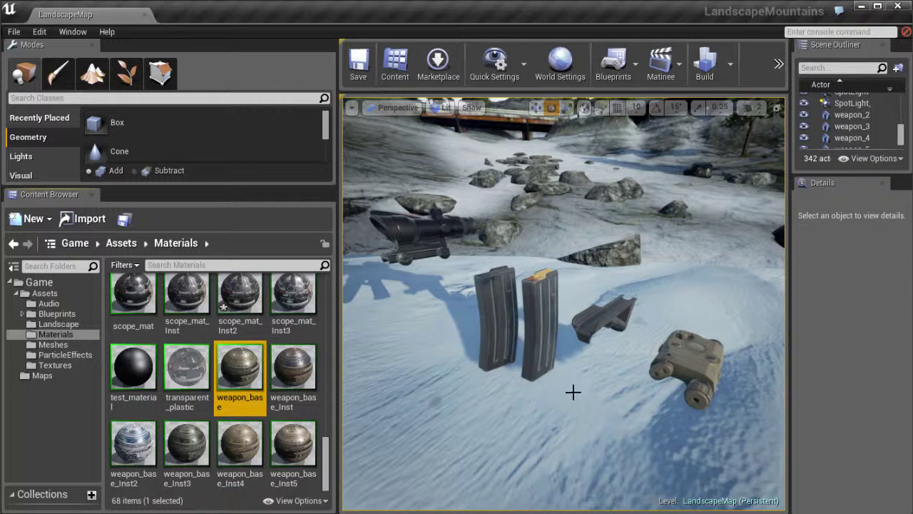
Examine the tan laser module up close from several angles.
{"action": "left_click_drag", "start_coordinate": [568, 393], "coordinate": [495, 331]}
{"action": "left_click_drag", "start_coordinate": [545, 302], "coordinate": [264, 341]}
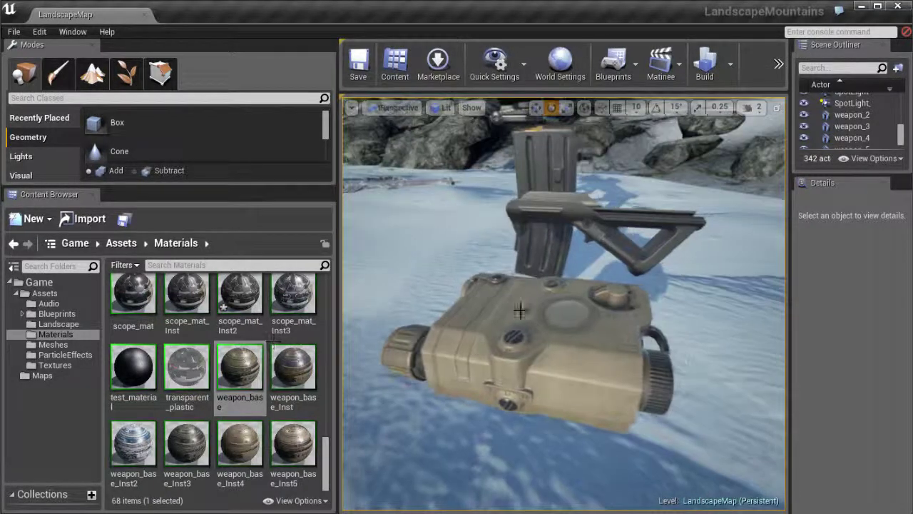
{"action": "left_click_drag", "start_coordinate": [577, 354], "coordinate": [716, 331]}
{"action": "left_click_drag", "start_coordinate": [537, 346], "coordinate": [463, 321]}
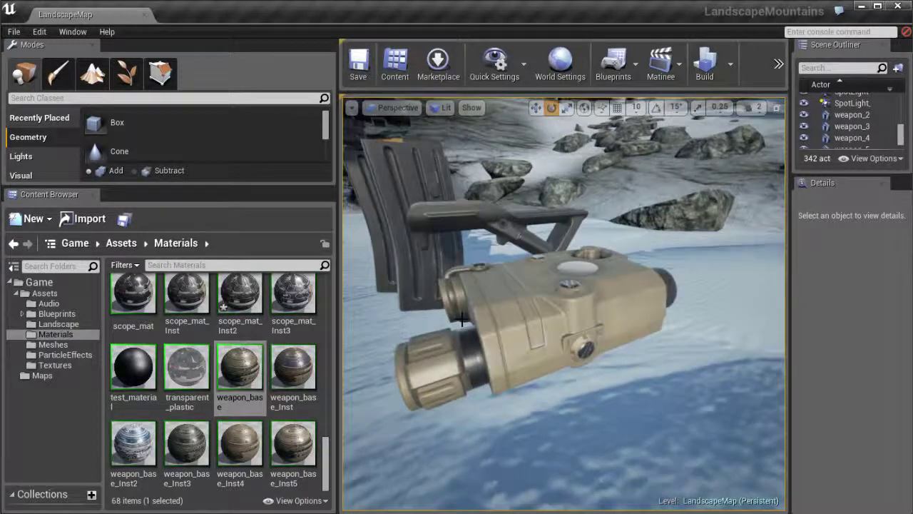
{"action": "left_click_drag", "start_coordinate": [777, 302], "coordinate": [792, 313]}
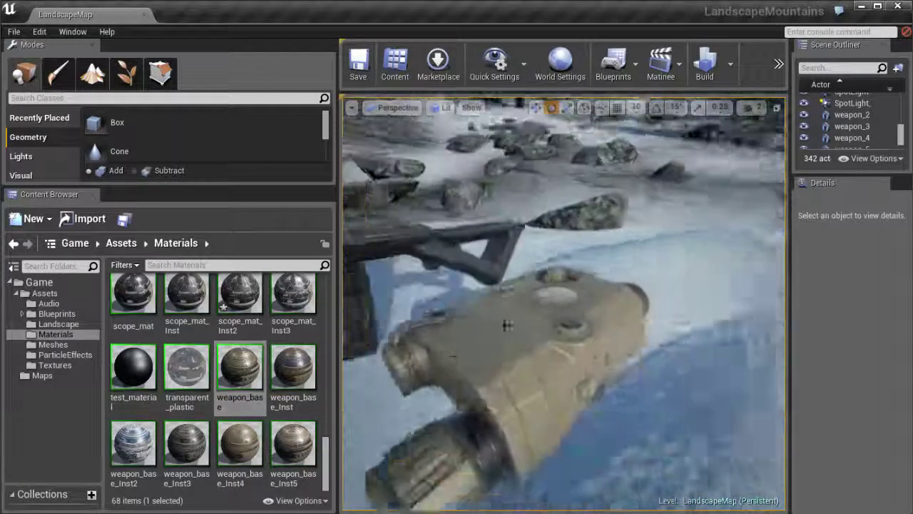
{"action": "left_click_drag", "start_coordinate": [507, 325], "coordinate": [474, 331]}
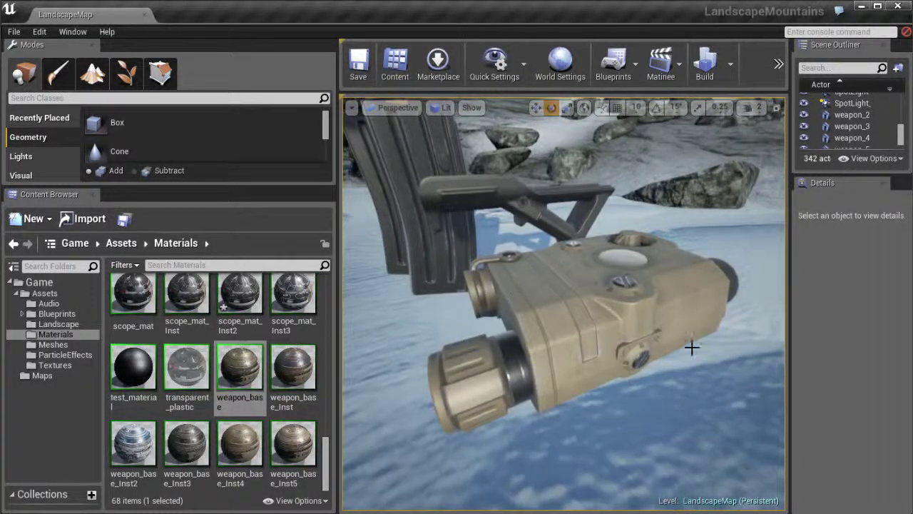
Inspect the dark rifle's handguard, receiver, foregrip and magazine up close.
{"action": "left_click_drag", "start_coordinate": [615, 310], "coordinate": [364, 189]}
{"action": "key", "text": "w"}
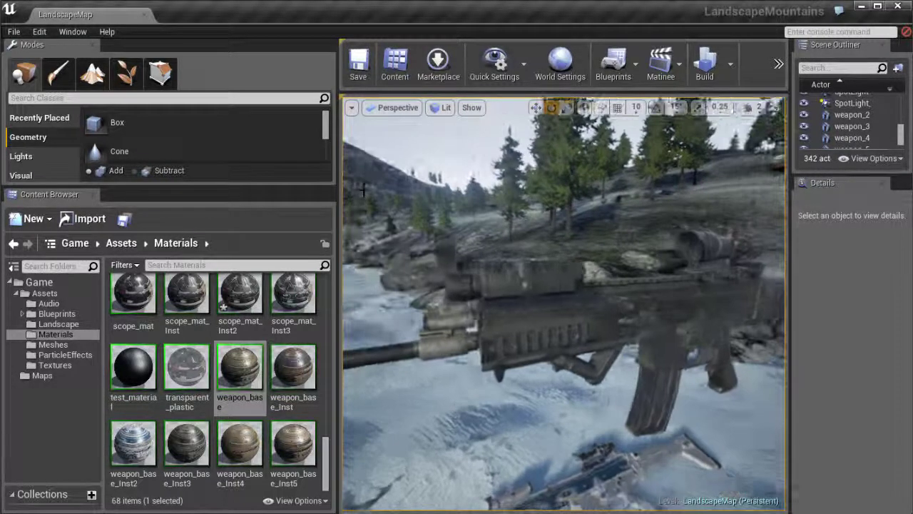
{"action": "left_click_drag", "start_coordinate": [433, 190], "coordinate": [280, 163]}
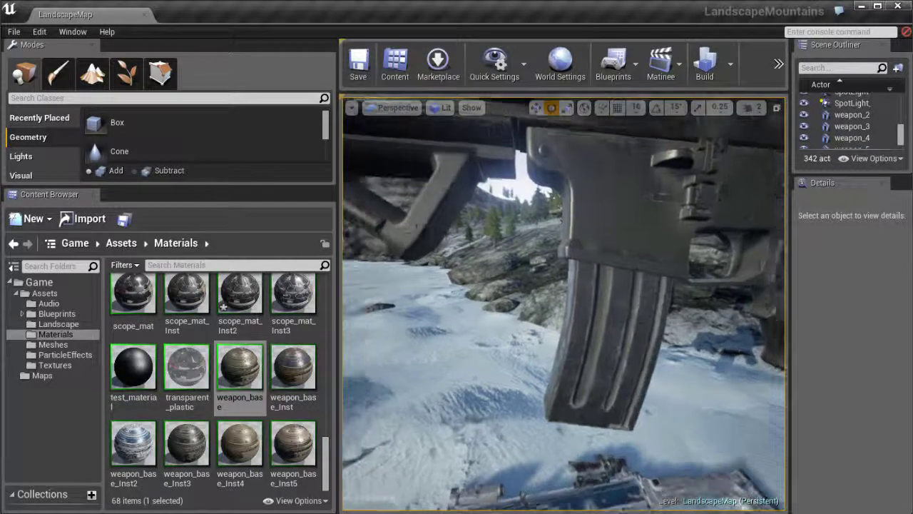
{"action": "left_click_drag", "start_coordinate": [558, 311], "coordinate": [633, 301]}
{"action": "left_click_drag", "start_coordinate": [550, 313], "coordinate": [554, 308]}
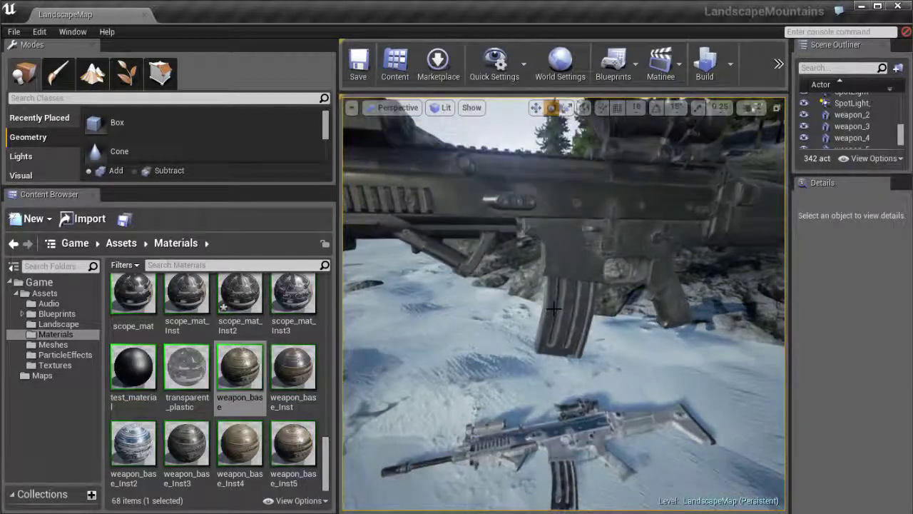
{"action": "left_click_drag", "start_coordinate": [524, 281], "coordinate": [496, 291]}
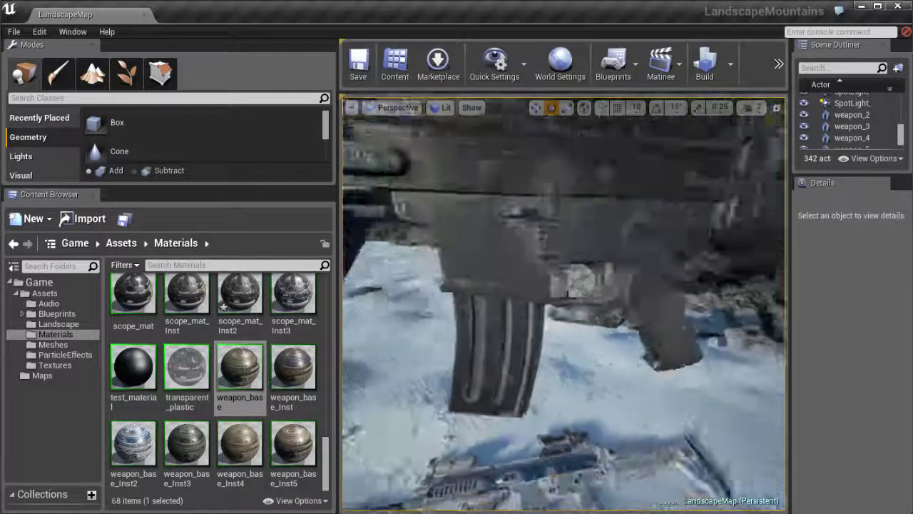
{"action": "left_click_drag", "start_coordinate": [568, 294], "coordinate": [564, 291]}
Inspect the white and blue snow-camouflage rifle, including its laser module, receiver and magazine.
{"action": "left_click_drag", "start_coordinate": [496, 234], "coordinate": [495, 235]}
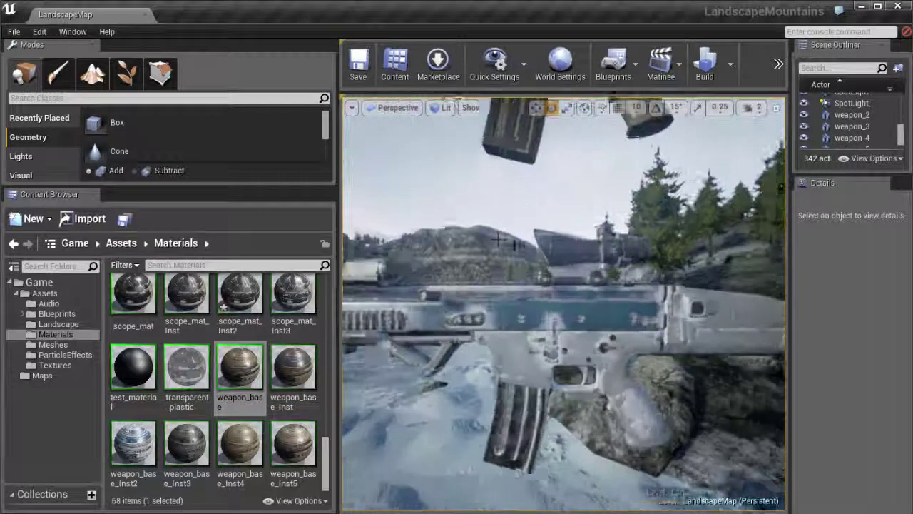
{"action": "left_click_drag", "start_coordinate": [547, 267], "coordinate": [493, 303]}
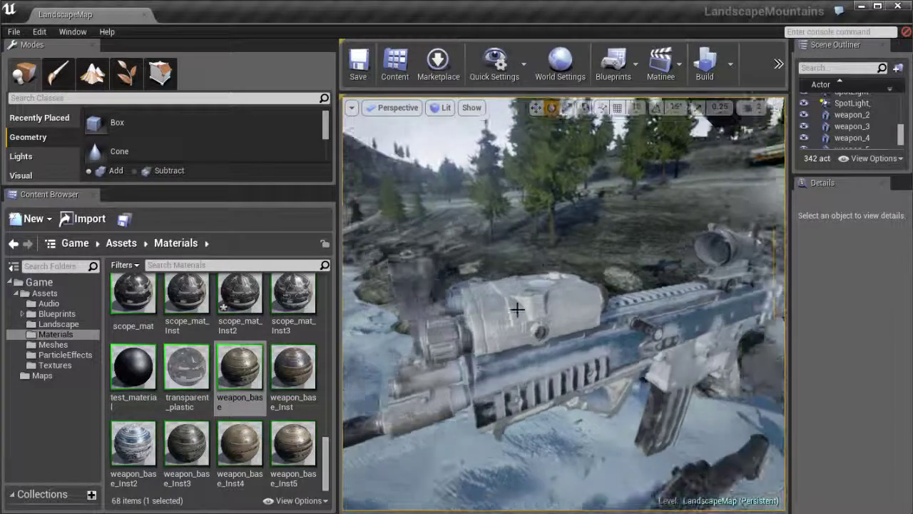
{"action": "scroll", "coordinate": [518, 309], "scroll_direction": "up", "scroll_amount": 3}
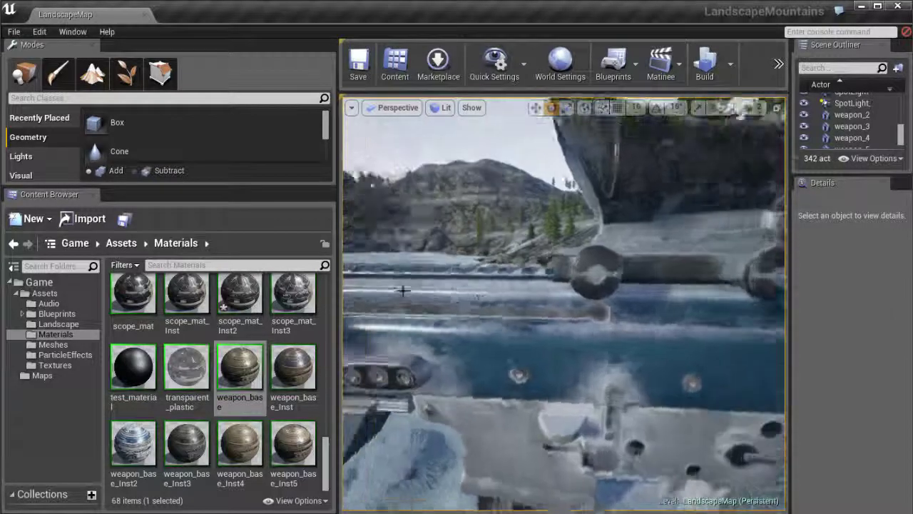
{"action": "left_click_drag", "start_coordinate": [402, 290], "coordinate": [407, 294]}
{"action": "left_click_drag", "start_coordinate": [535, 297], "coordinate": [534, 290]}
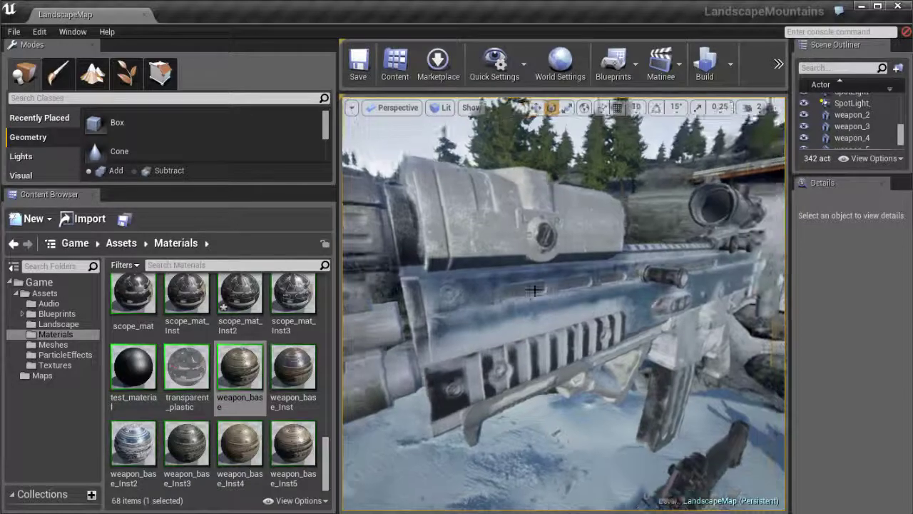
{"action": "left_click_drag", "start_coordinate": [576, 325], "coordinate": [582, 321]}
{"action": "left_click_drag", "start_coordinate": [495, 268], "coordinate": [501, 266]}
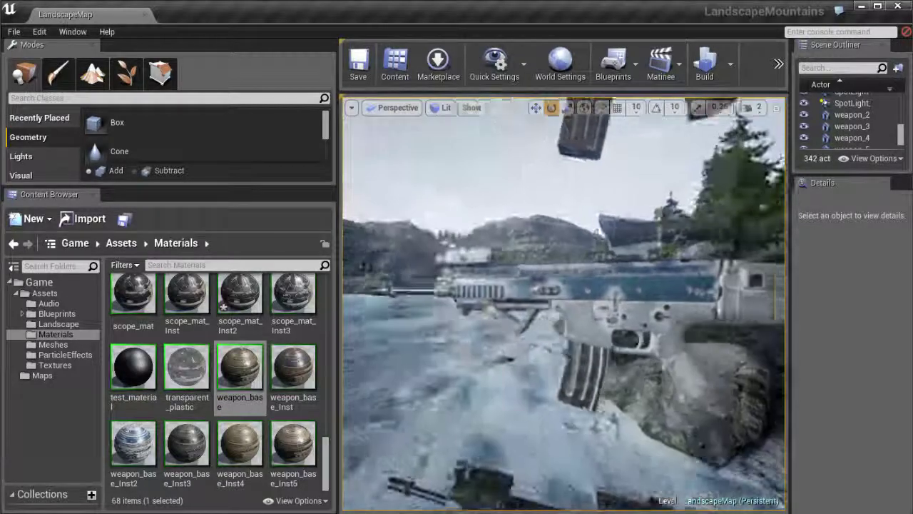
{"action": "left_click_drag", "start_coordinate": [402, 231], "coordinate": [405, 268]}
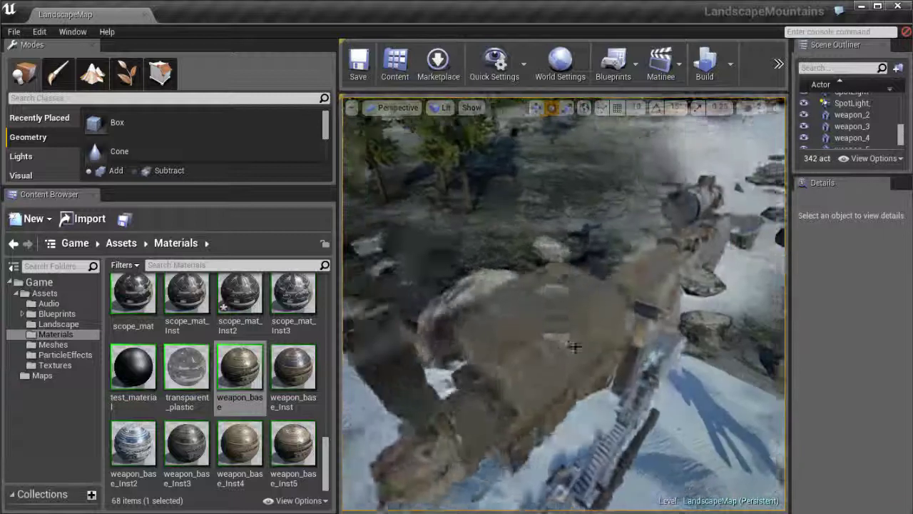
Inspect the tan rifle variants with their laser module, scope and magazine from several angles.
{"action": "left_click_drag", "start_coordinate": [574, 347], "coordinate": [463, 321]}
{"action": "left_click_drag", "start_coordinate": [338, 304], "coordinate": [439, 308]}
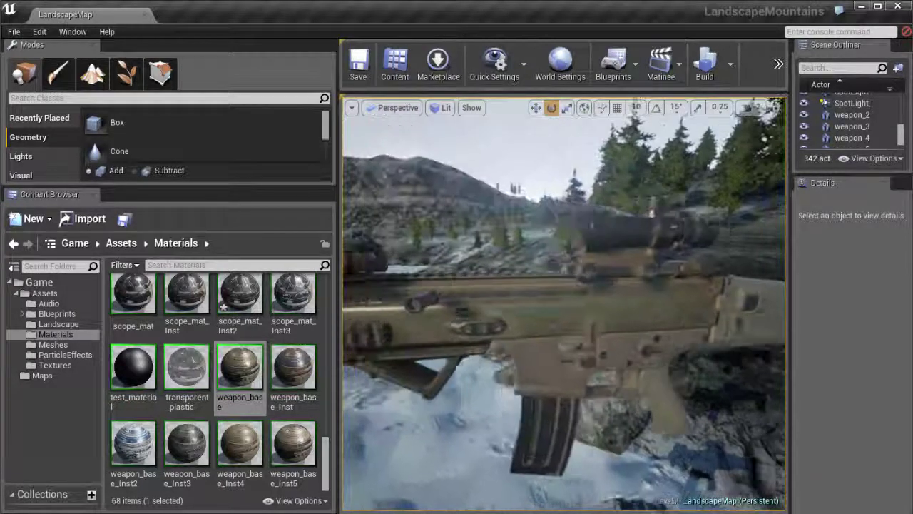
{"action": "left_click_drag", "start_coordinate": [512, 315], "coordinate": [542, 291]}
{"action": "left_click_drag", "start_coordinate": [496, 326], "coordinate": [571, 329]}
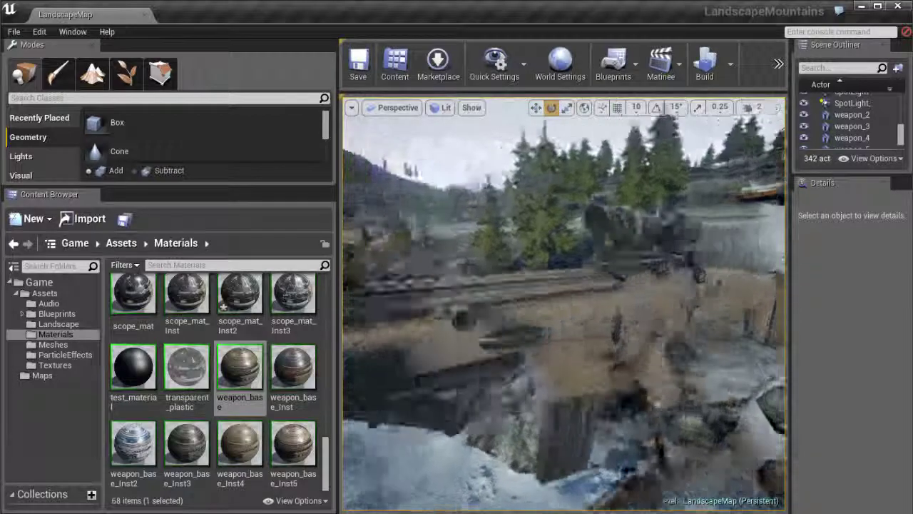
{"action": "left_click_drag", "start_coordinate": [389, 322], "coordinate": [368, 325]}
{"action": "left_click_drag", "start_coordinate": [436, 347], "coordinate": [450, 335]}
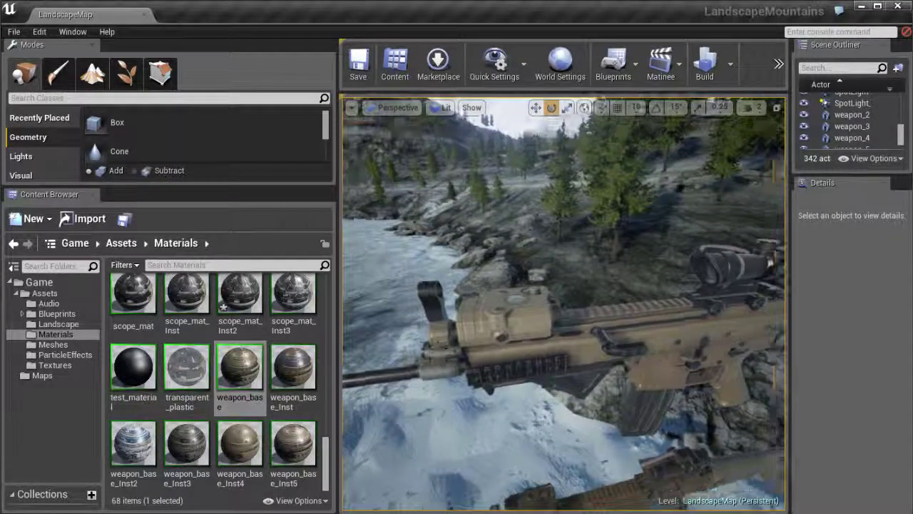
{"action": "left_click_drag", "start_coordinate": [533, 357], "coordinate": [515, 352]}
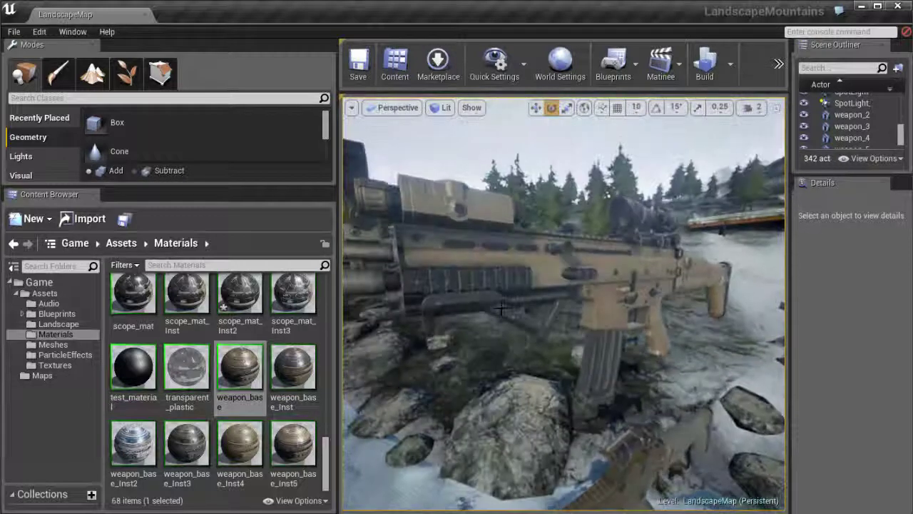
{"action": "left_click_drag", "start_coordinate": [501, 308], "coordinate": [442, 299]}
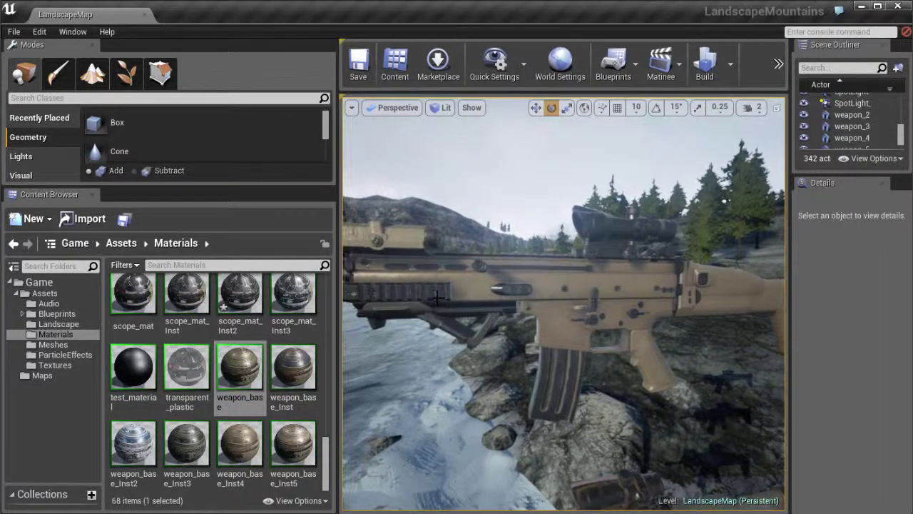
Return to the loose attachments and open the scope_mat material for editing.
{"action": "left_click_drag", "start_coordinate": [565, 428], "coordinate": [813, 483]}
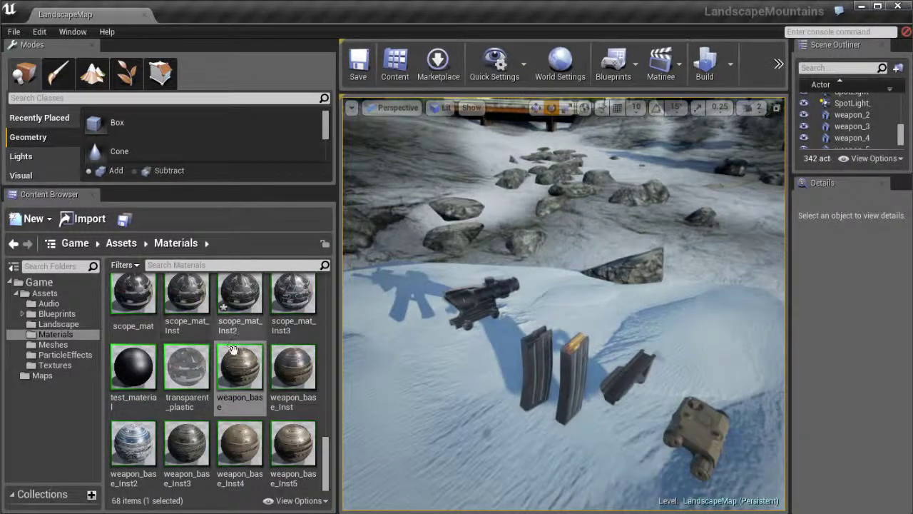
{"action": "scroll", "coordinate": [232, 322], "scroll_direction": "up", "scroll_amount": 2}
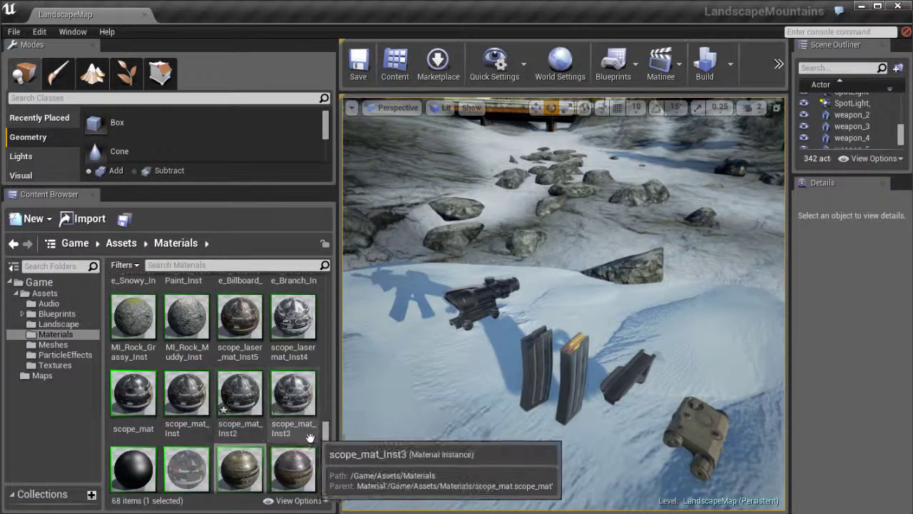
{"action": "left_click", "coordinate": [134, 397]}
{"action": "double_click", "coordinate": [134, 397]}
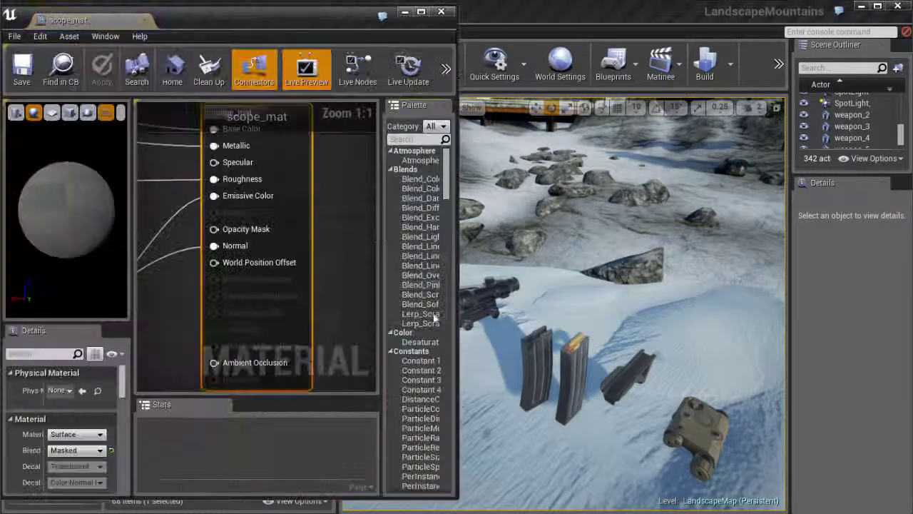
Enlarge the scope_mat editor window and widen its material preview, showing the result node in the graph.
{"action": "scroll", "coordinate": [336, 217], "scroll_direction": "down", "scroll_amount": 4}
{"action": "left_click_drag", "start_coordinate": [220, 224], "coordinate": [276, 237]}
{"action": "left_click_drag", "start_coordinate": [283, 19], "coordinate": [347, 12]}
{"action": "left_click_drag", "start_coordinate": [523, 98], "coordinate": [833, 100]}
{"action": "left_click_drag", "start_coordinate": [300, 212], "coordinate": [452, 214]}
{"action": "scroll", "coordinate": [270, 214], "scroll_direction": "down", "scroll_amount": 5}
{"action": "left_click_drag", "start_coordinate": [324, 246], "coordinate": [296, 166]}
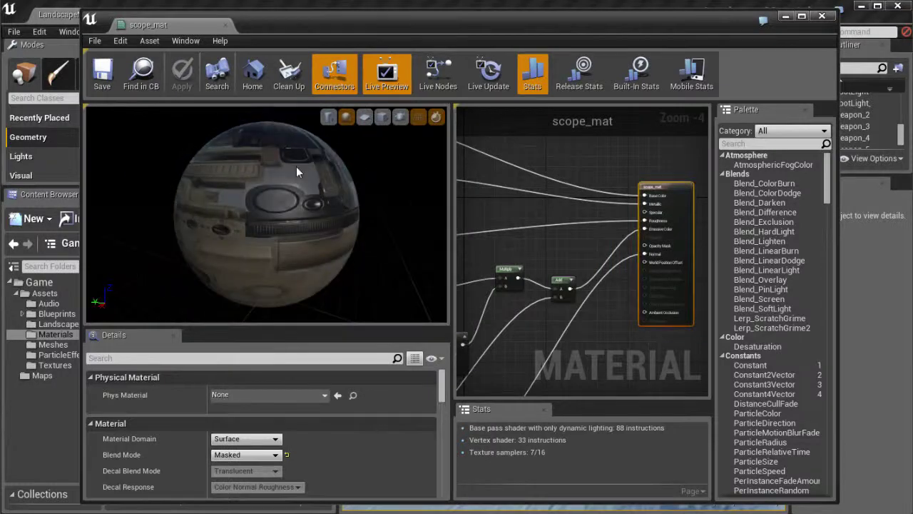
Preview scope_mat on a plane and turn it to inspect the combined attachment textures.
{"action": "left_click", "coordinate": [365, 117]}
{"action": "left_click_drag", "start_coordinate": [179, 187], "coordinate": [335, 228]}
{"action": "left_click_drag", "start_coordinate": [318, 27], "coordinate": [268, 21]}
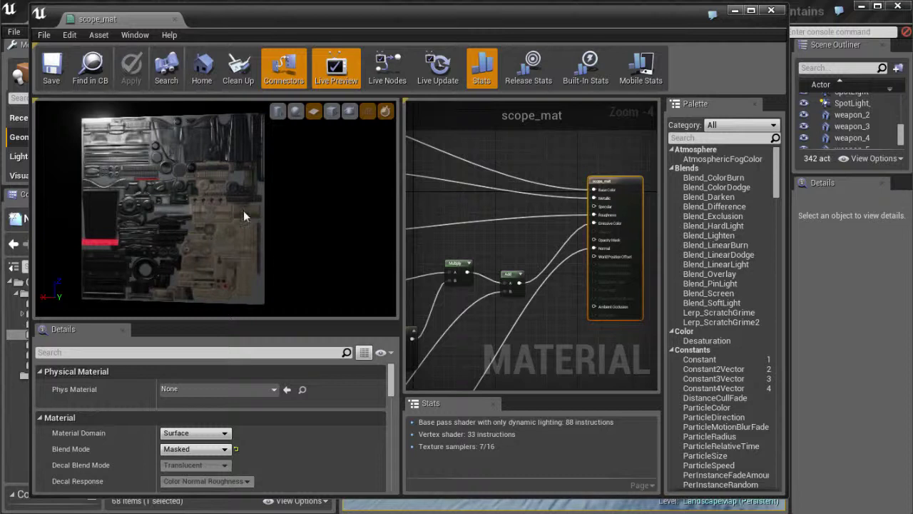
{"action": "left_click_drag", "start_coordinate": [241, 211], "coordinate": [218, 217]}
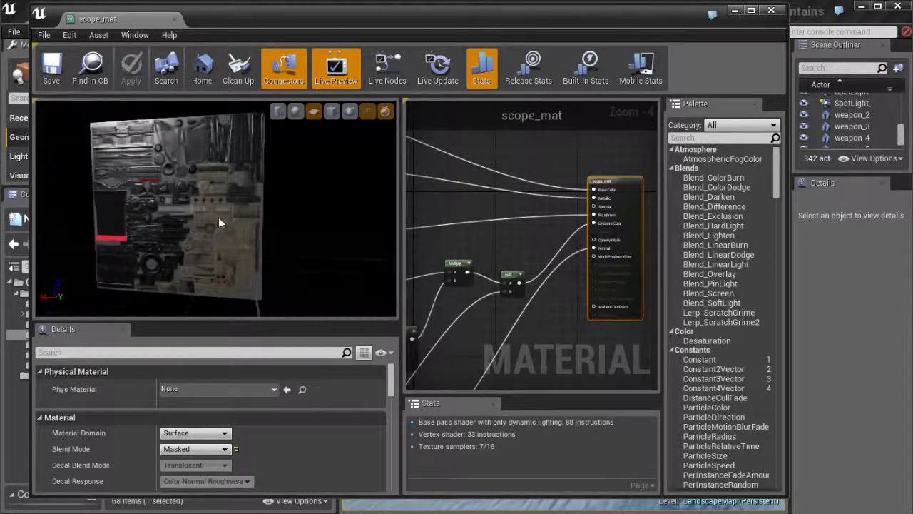
Widen the node graph and shift the group of two texture samples, main_laser_color and their Multiply node slightly sideways.
{"action": "left_click_drag", "start_coordinate": [399, 214], "coordinate": [201, 228]}
{"action": "left_click_drag", "start_coordinate": [339, 245], "coordinate": [544, 402]}
{"action": "scroll", "coordinate": [404, 240], "scroll_direction": "down", "scroll_amount": 3}
{"action": "scroll", "coordinate": [449, 292], "scroll_direction": "up", "scroll_amount": 3}
{"action": "left_click_drag", "start_coordinate": [427, 214], "coordinate": [438, 250]}
{"action": "left_click_drag", "start_coordinate": [246, 152], "coordinate": [354, 370]}
{"action": "left_click_drag", "start_coordinate": [347, 245], "coordinate": [329, 249]}
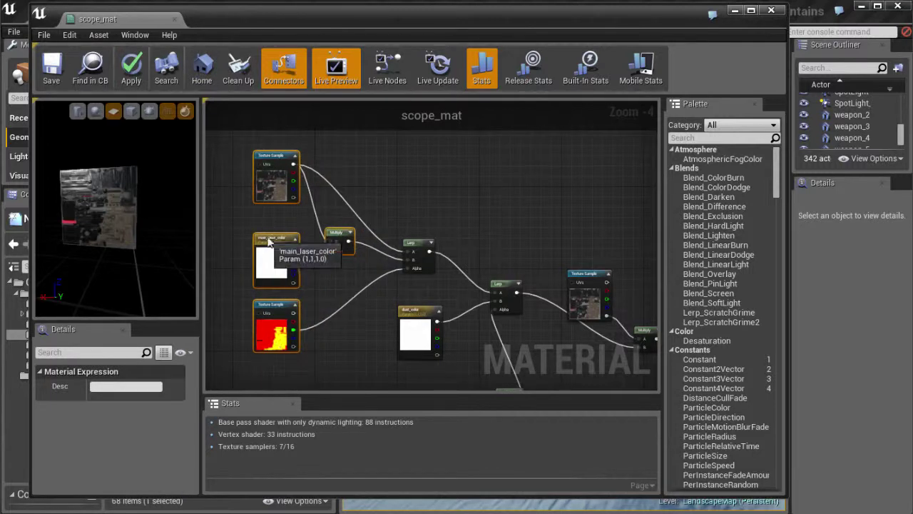
Shift main_laser_color and the color texture sample that feed the first Multiply node slightly sideways.
{"action": "left_click_drag", "start_coordinate": [269, 242], "coordinate": [272, 241]}
{"action": "left_click_drag", "start_coordinate": [341, 209], "coordinate": [360, 206]}
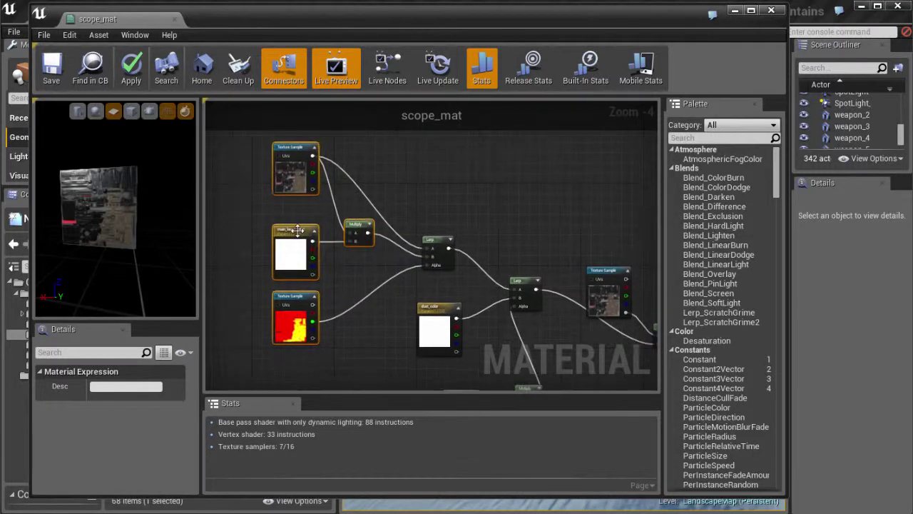
{"action": "scroll", "coordinate": [291, 232], "scroll_direction": "up", "scroll_amount": 2}
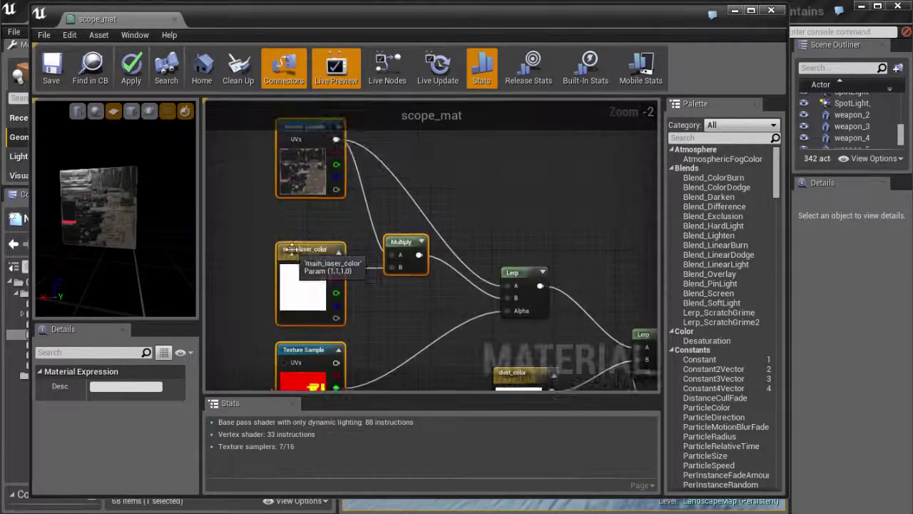
{"action": "left_click", "coordinate": [293, 246]}
{"action": "left_click_drag", "start_coordinate": [292, 246], "coordinate": [277, 238]}
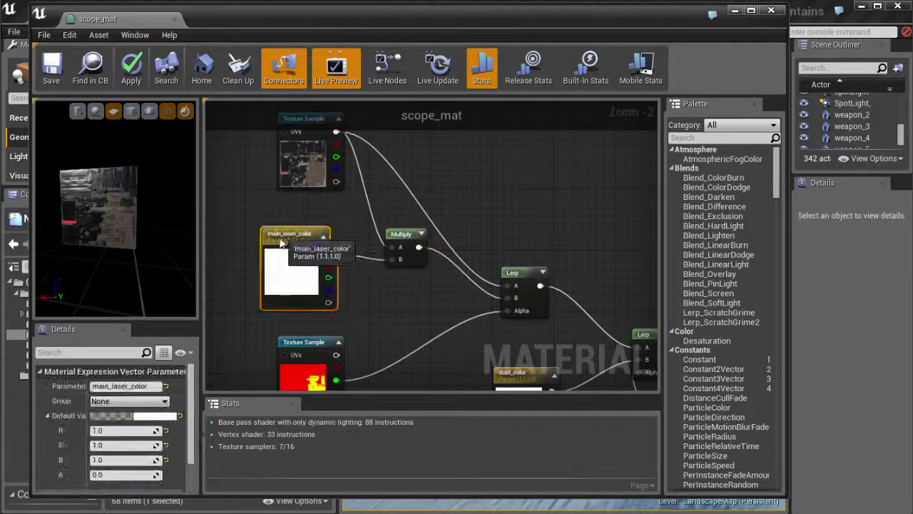
{"action": "left_click_drag", "start_coordinate": [477, 191], "coordinate": [456, 227]}
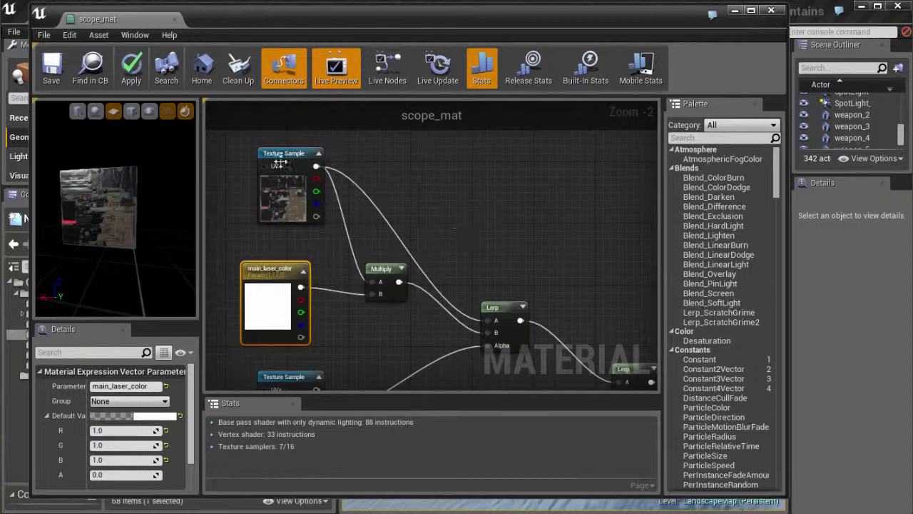
{"action": "left_click_drag", "start_coordinate": [279, 164], "coordinate": [270, 164]}
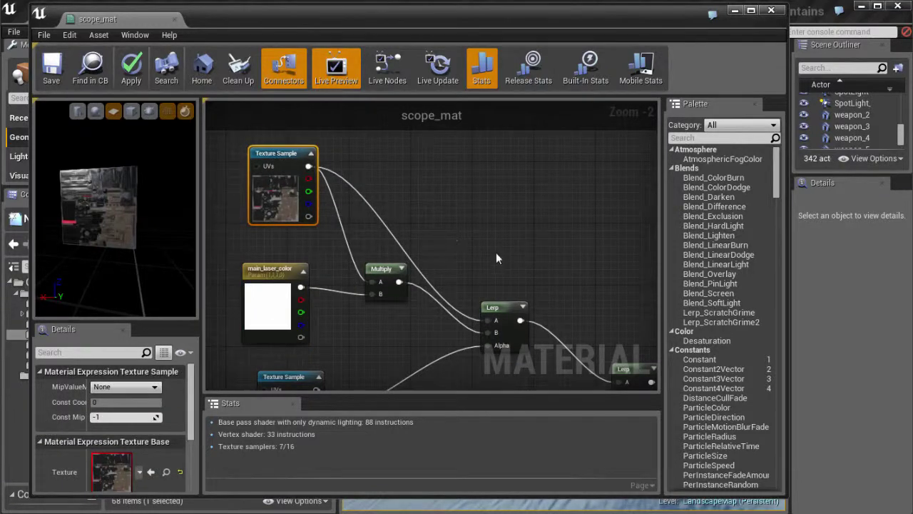
Nudge the red-yellow mask texture sample that drives the Alpha of the first Lerp.
{"action": "scroll", "coordinate": [496, 252], "scroll_direction": "down", "scroll_amount": 2}
{"action": "left_click_drag", "start_coordinate": [458, 229], "coordinate": [433, 238]}
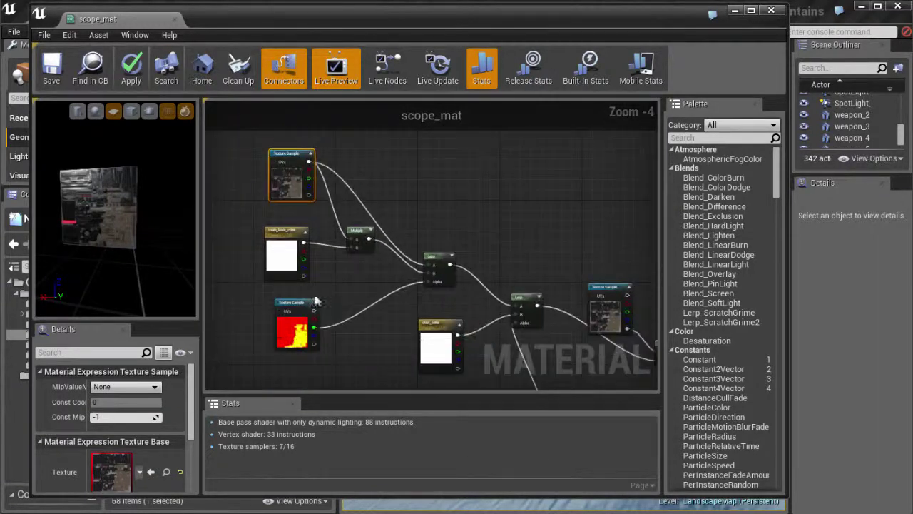
{"action": "left_click_drag", "start_coordinate": [290, 302], "coordinate": [288, 307]}
{"action": "scroll", "coordinate": [316, 305], "scroll_direction": "up", "scroll_amount": 1}
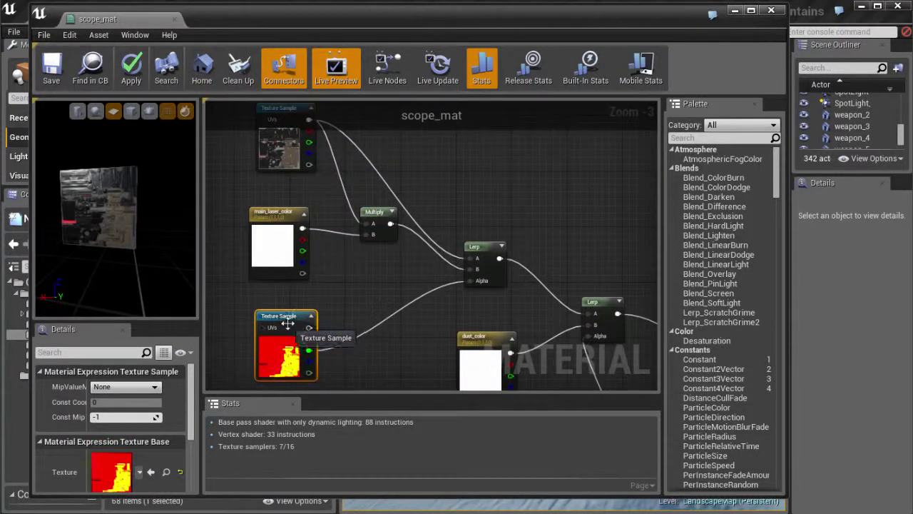
{"action": "left_click_drag", "start_coordinate": [274, 359], "coordinate": [282, 359]}
{"action": "left_click_drag", "start_coordinate": [383, 362], "coordinate": [363, 343]}
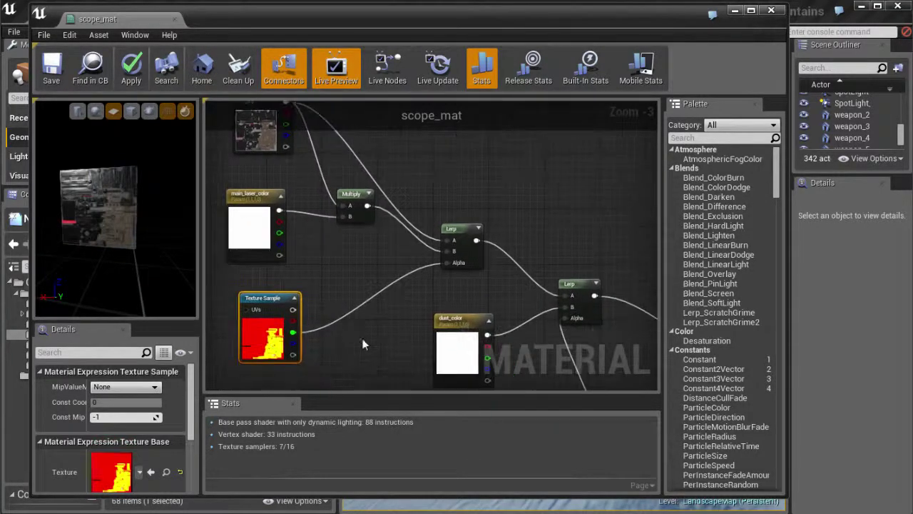
Select the dust_color parameter to show its values and bring the dust nodes below it into view.
{"action": "left_click_drag", "start_coordinate": [487, 316], "coordinate": [414, 293]}
{"action": "left_click_drag", "start_coordinate": [465, 336], "coordinate": [383, 209]}
{"action": "left_click", "coordinate": [317, 274]}
{"action": "right_click", "coordinate": [491, 252]}
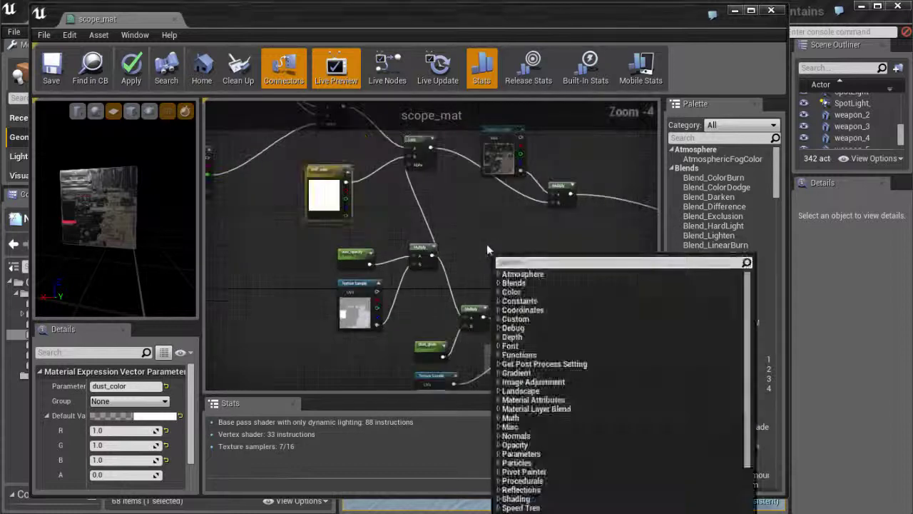
{"action": "left_click", "coordinate": [490, 250]}
{"action": "left_click_drag", "start_coordinate": [490, 249], "coordinate": [416, 242]}
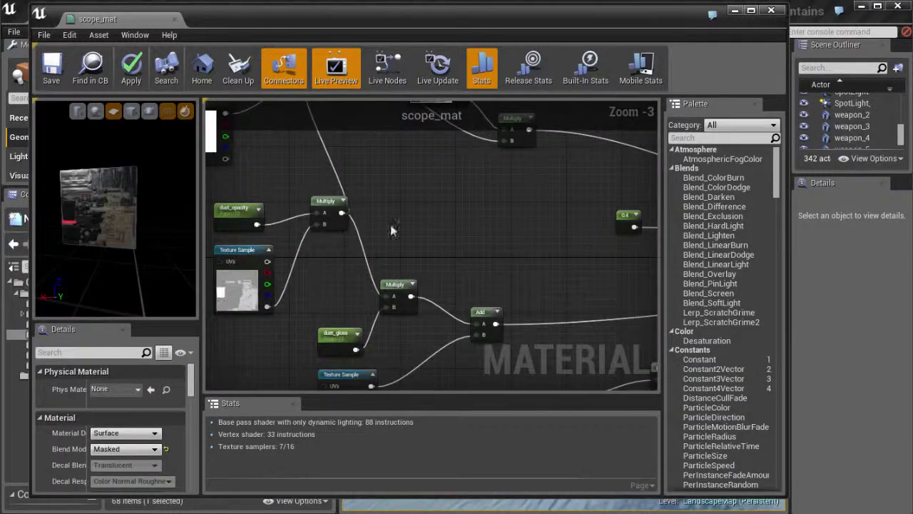
Examine the dust branch feeding Roughness, including the dust_opacity and dust_gloss parameters and their mask texture.
{"action": "scroll", "coordinate": [400, 228], "scroll_direction": "down", "scroll_amount": 2}
{"action": "left_click_drag", "start_coordinate": [473, 261], "coordinate": [532, 257]}
{"action": "scroll", "coordinate": [497, 251], "scroll_direction": "up", "scroll_amount": 2}
{"action": "scroll", "coordinate": [362, 251], "scroll_direction": "down", "scroll_amount": 1}
{"action": "left_click_drag", "start_coordinate": [314, 251], "coordinate": [426, 259]}
{"action": "left_click_drag", "start_coordinate": [367, 242], "coordinate": [377, 224]}
{"action": "scroll", "coordinate": [377, 227], "scroll_direction": "up", "scroll_amount": 1}
{"action": "left_click_drag", "start_coordinate": [377, 259], "coordinate": [368, 250]}
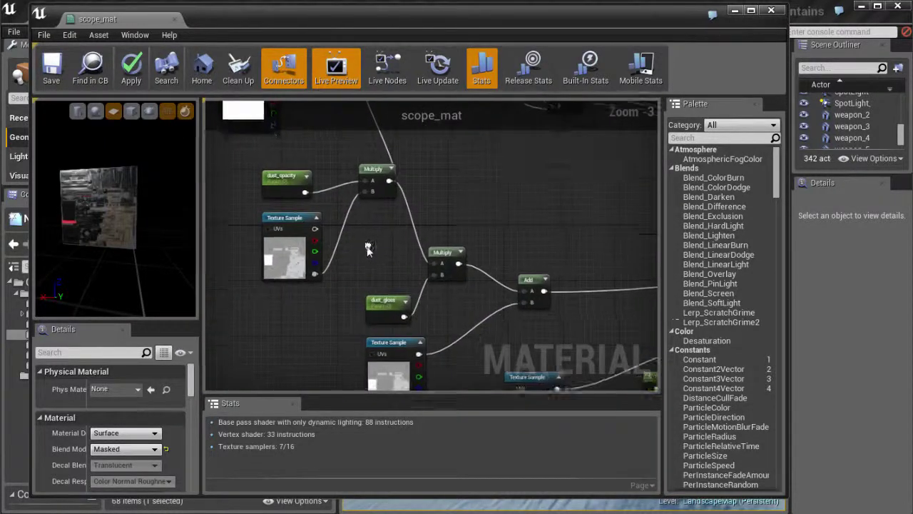
{"action": "left_click", "coordinate": [285, 174]}
{"action": "left_click", "coordinate": [374, 298]}
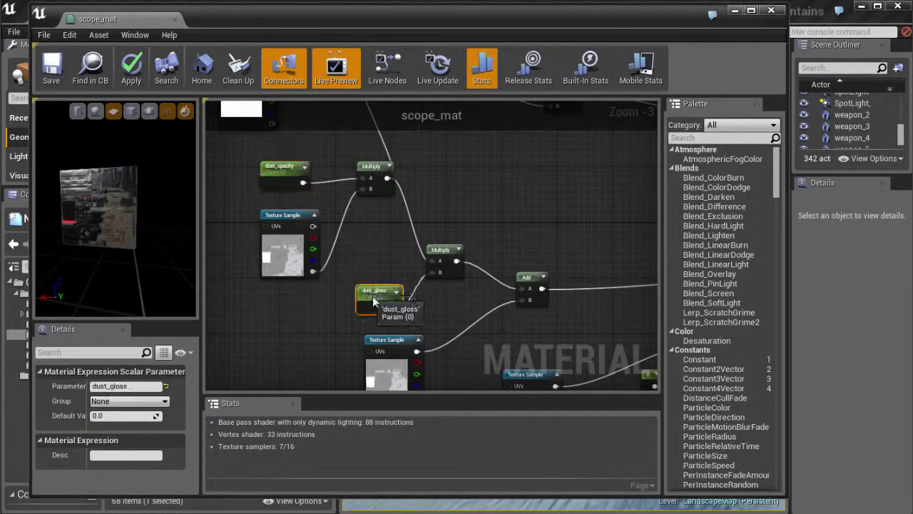
Follow the node chain feeding Emissive Color and select the Add node that ends it.
{"action": "scroll", "coordinate": [385, 266], "scroll_direction": "down", "scroll_amount": 1}
{"action": "left_click_drag", "start_coordinate": [481, 220], "coordinate": [333, 121]}
{"action": "left_click_drag", "start_coordinate": [522, 285], "coordinate": [492, 291]}
{"action": "scroll", "coordinate": [490, 245], "scroll_direction": "down", "scroll_amount": 1}
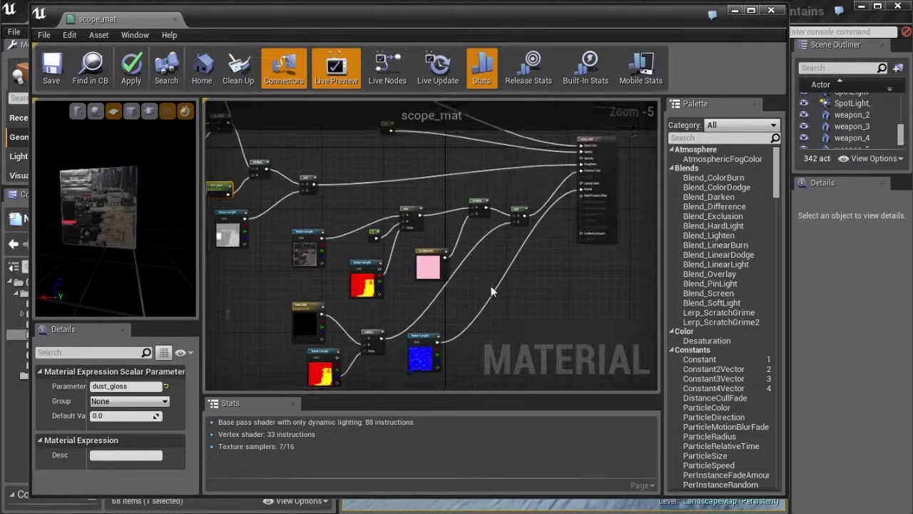
{"action": "scroll", "coordinate": [491, 285], "scroll_direction": "up", "scroll_amount": 3}
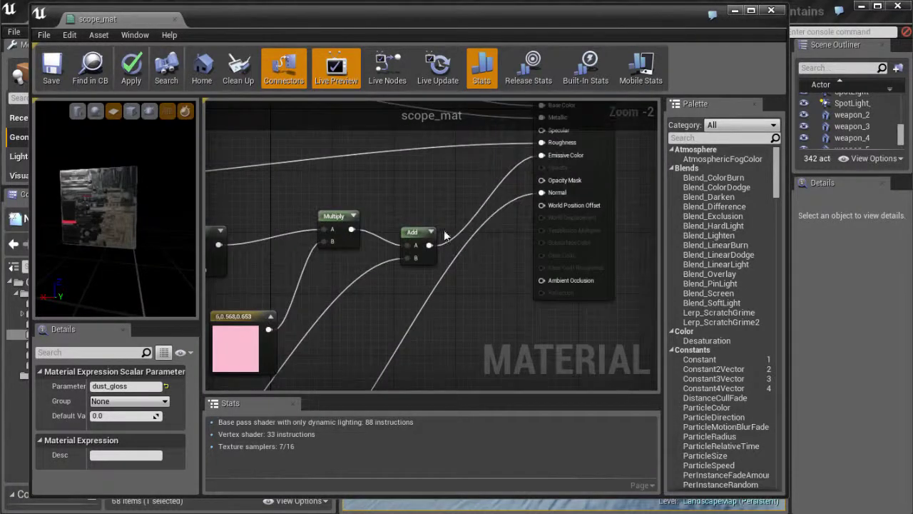
{"action": "left_click", "coordinate": [416, 232]}
{"action": "scroll", "coordinate": [542, 153], "scroll_direction": "down", "scroll_amount": 2}
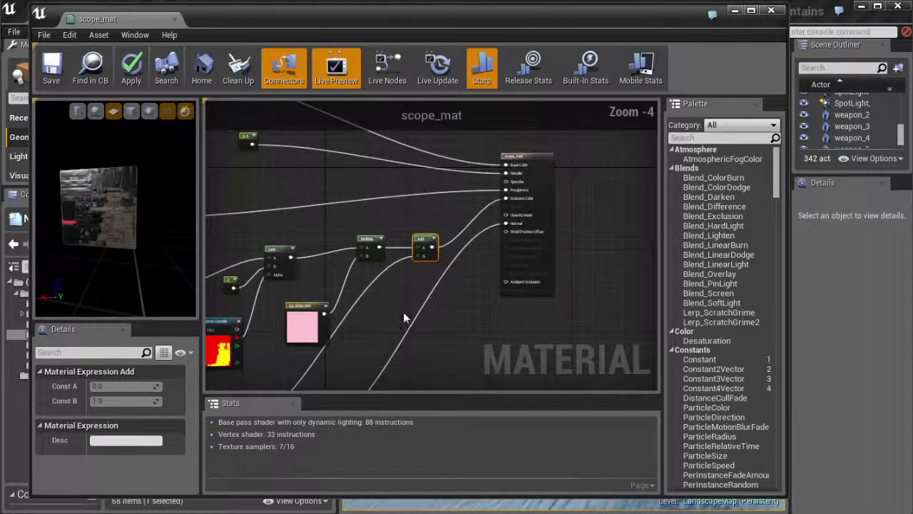
Bring the emissive nodes into view and inspect the glowing red strip up close on the preview plane.
{"action": "left_click_drag", "start_coordinate": [435, 268], "coordinate": [536, 239]}
{"action": "scroll", "coordinate": [158, 227], "scroll_direction": "up", "scroll_amount": 5}
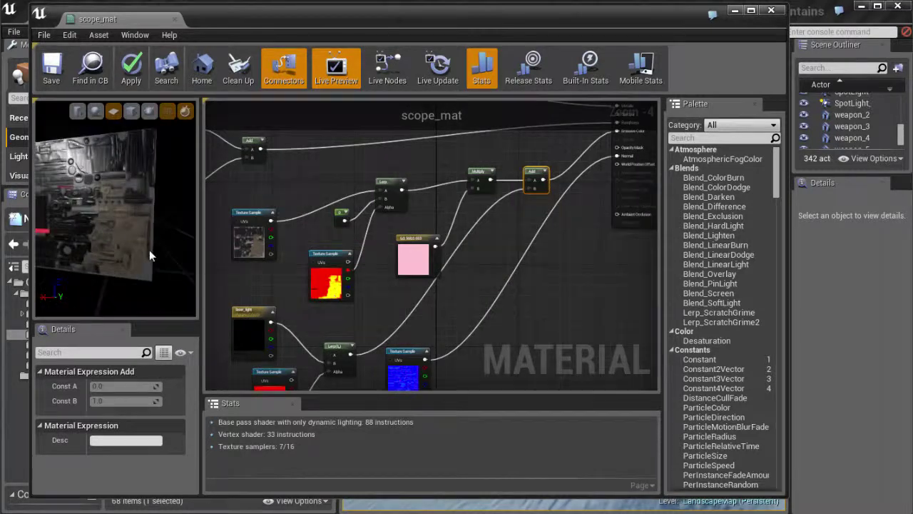
{"action": "left_click_drag", "start_coordinate": [138, 241], "coordinate": [77, 186]}
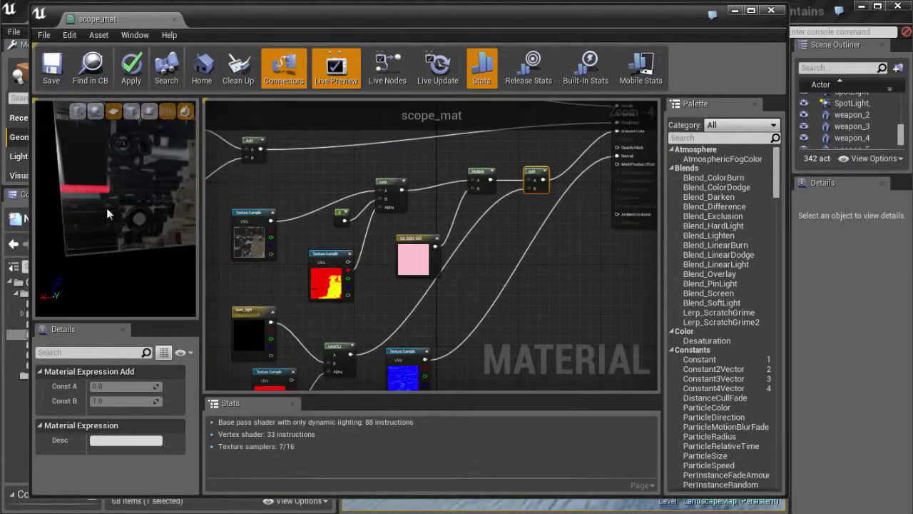
{"action": "left_click_drag", "start_coordinate": [138, 212], "coordinate": [403, 228]}
Select the emissive group of texture samples, 0 constant, Lerp and pink color constant, plus the Multiply they feed.
{"action": "left_click_drag", "start_coordinate": [294, 174], "coordinate": [487, 279]}
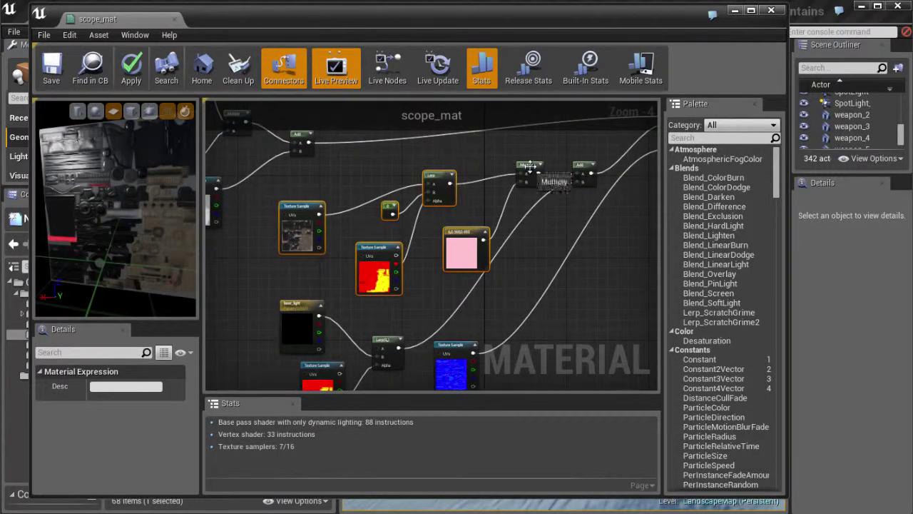
{"action": "left_click", "coordinate": [527, 167]}
{"action": "scroll", "coordinate": [438, 270], "scroll_direction": "down", "scroll_amount": 2}
{"action": "left_click_drag", "start_coordinate": [467, 261], "coordinate": [499, 287]}
{"action": "scroll", "coordinate": [495, 292], "scroll_direction": "up", "scroll_amount": 1}
Close the scope_mat editor and frame the rifle's front sight and side attachments in the level.
{"action": "left_click", "coordinate": [772, 10]}
{"action": "left_click", "coordinate": [566, 326]}
{"action": "left_click_drag", "start_coordinate": [447, 316], "coordinate": [403, 234]}
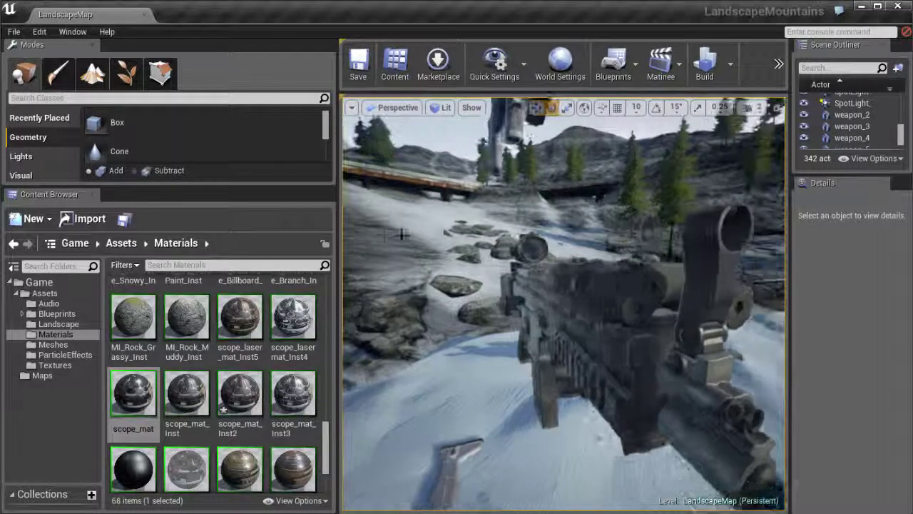
{"action": "left_click_drag", "start_coordinate": [580, 304], "coordinate": [579, 304]}
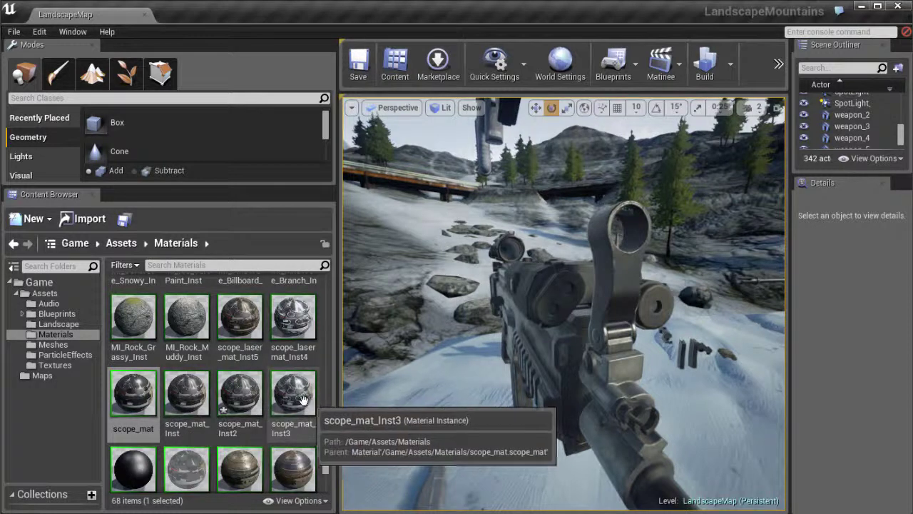
Open the scope_mat_Inst2 material instance and enlarge the attachment textures on its preview plane.
{"action": "left_click", "coordinate": [241, 396]}
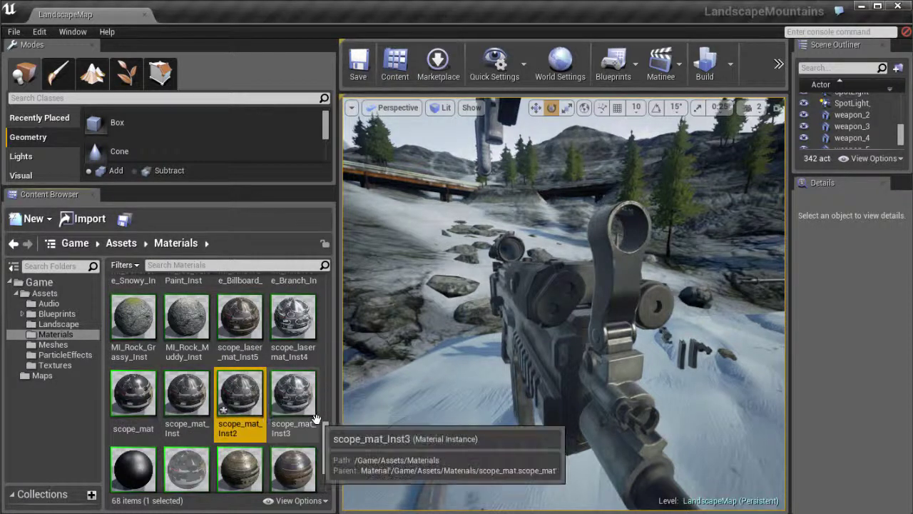
{"action": "double_click", "coordinate": [241, 392]}
{"action": "scroll", "coordinate": [590, 283], "scroll_direction": "up", "scroll_amount": 5}
{"action": "left_click_drag", "start_coordinate": [590, 282], "coordinate": [568, 259]}
{"action": "left_click_drag", "start_coordinate": [661, 327], "coordinate": [639, 316]}
{"action": "scroll", "coordinate": [655, 325], "scroll_direction": "up", "scroll_amount": 6}
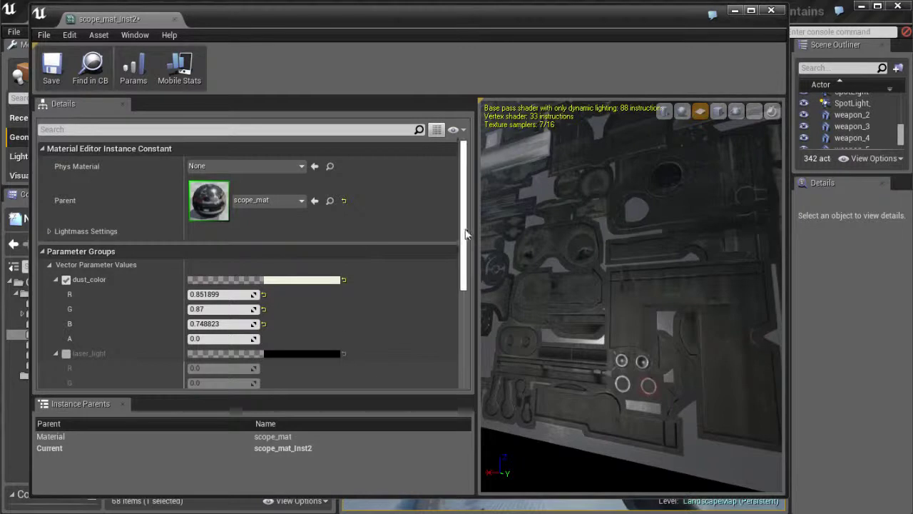
Enable the laser_light parameter of scope_mat_Inst2 and set its R value to 4.273947.
{"action": "scroll", "coordinate": [467, 234], "scroll_direction": "down", "scroll_amount": 3}
{"action": "left_click", "coordinate": [66, 251]}
{"action": "left_click_drag", "start_coordinate": [229, 266], "coordinate": [393, 279]}
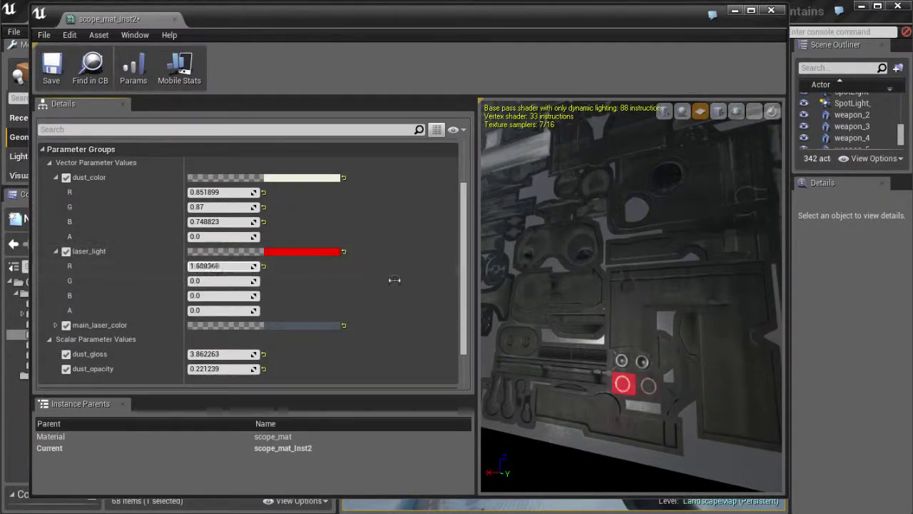
{"action": "left_click_drag", "start_coordinate": [456, 284], "coordinate": [428, 284]}
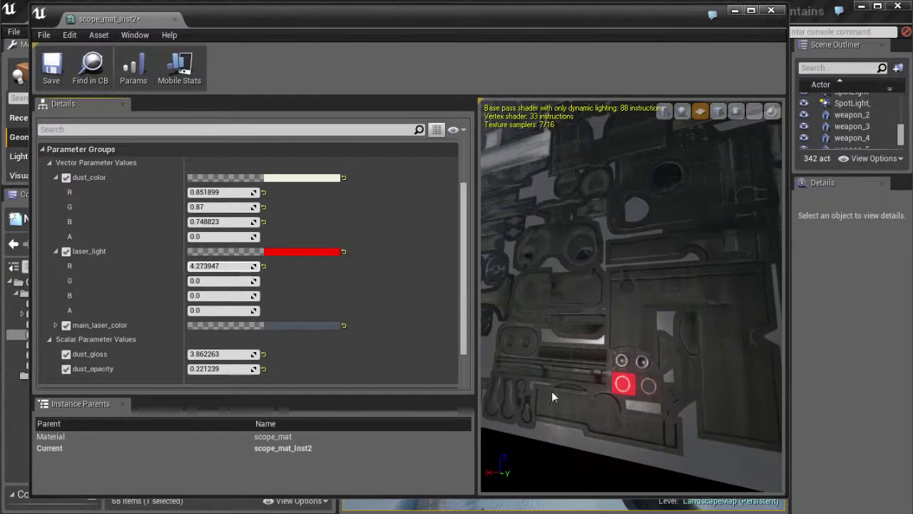
Narrow the instance editor to reveal the level, raise laser_light R to 9.398941 and view the scope on the rifle.
{"action": "left_click_drag", "start_coordinate": [792, 47], "coordinate": [479, 65]}
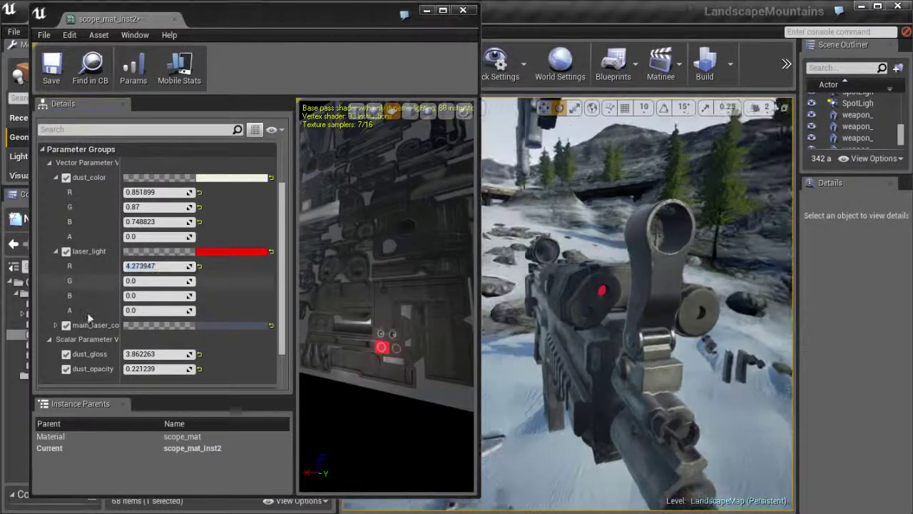
{"action": "left_click_drag", "start_coordinate": [142, 265], "coordinate": [372, 278]}
{"action": "left_click_drag", "start_coordinate": [542, 322], "coordinate": [563, 342]}
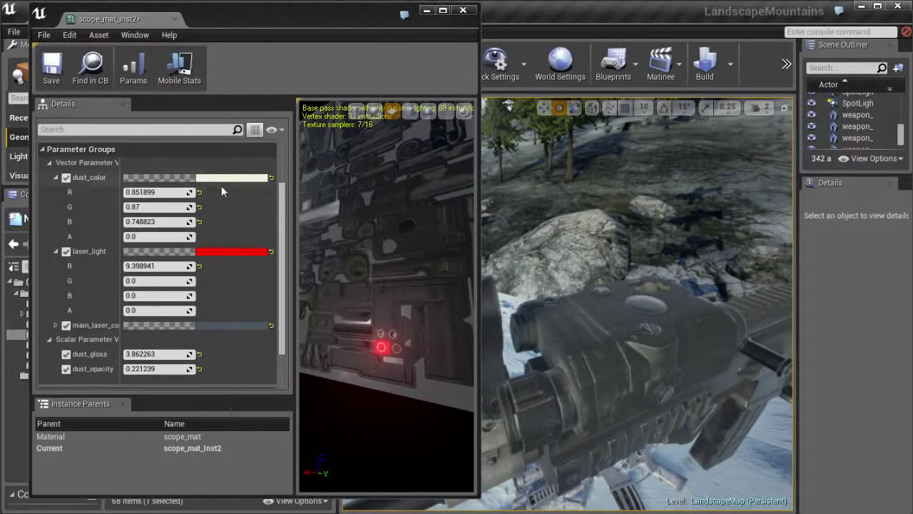
Look over the dust_gloss and dust_opacity values of scope_mat_Inst2, and close its editor.
{"action": "scroll", "coordinate": [279, 224], "scroll_direction": "down", "scroll_amount": 2}
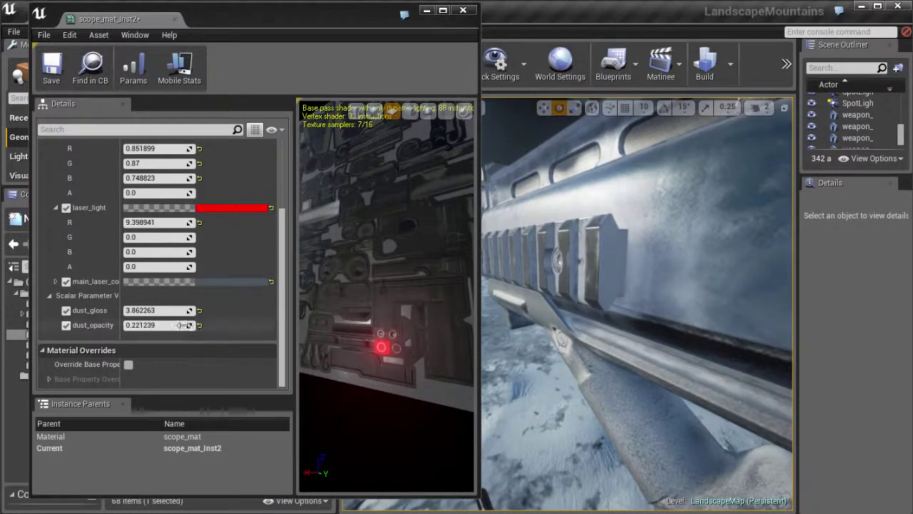
{"action": "left_click_drag", "start_coordinate": [378, 320], "coordinate": [382, 333]}
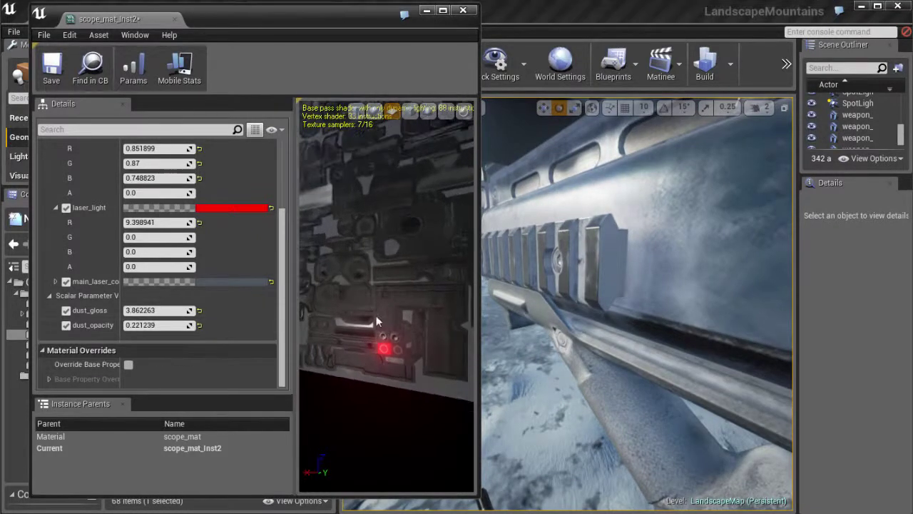
{"action": "left_click", "coordinate": [463, 10]}
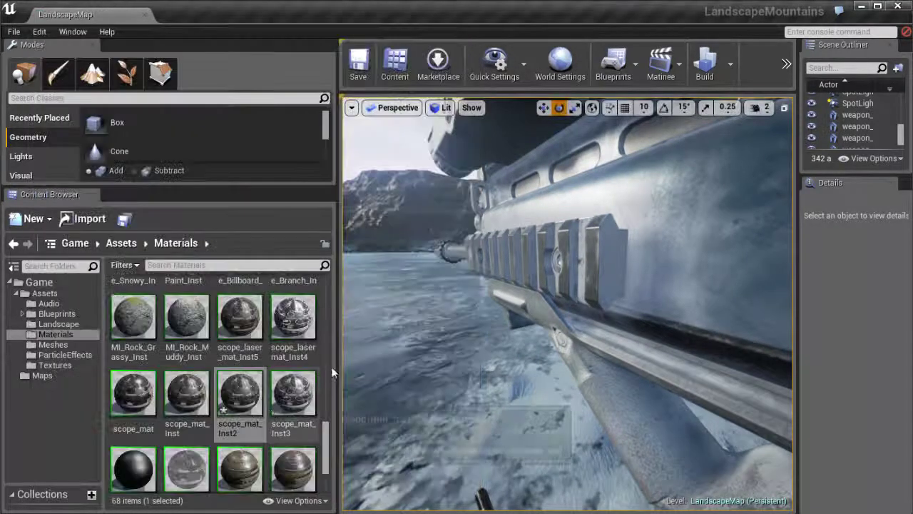
View the red laser light on the rifle, reopen scope_mat_Inst2 to check laser_light, and close it again.
{"action": "left_click_drag", "start_coordinate": [327, 438], "coordinate": [328, 460]}
{"action": "left_click_drag", "start_coordinate": [459, 366], "coordinate": [406, 371]}
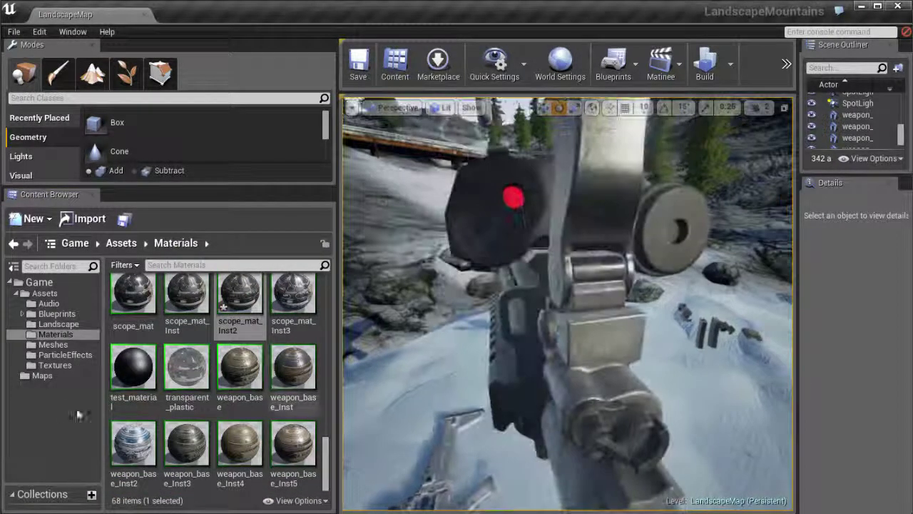
{"action": "double_click", "coordinate": [239, 294]}
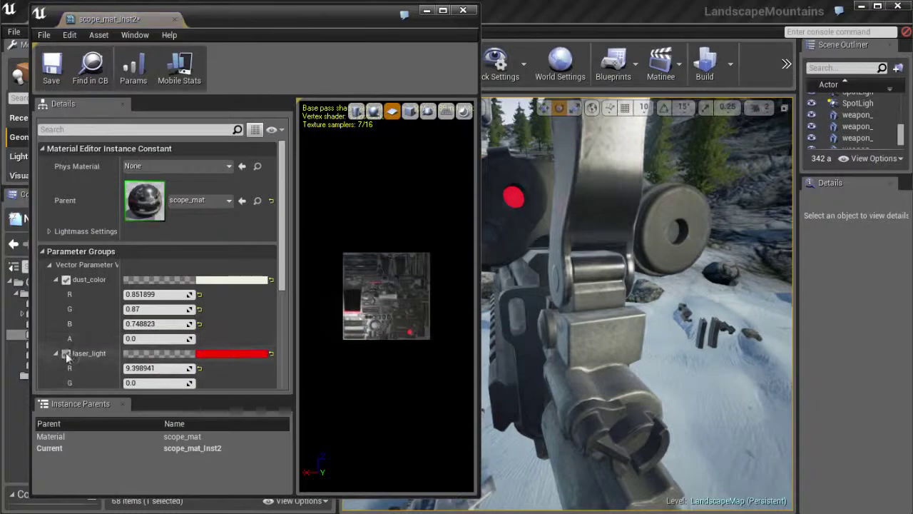
{"action": "left_click", "coordinate": [463, 10]}
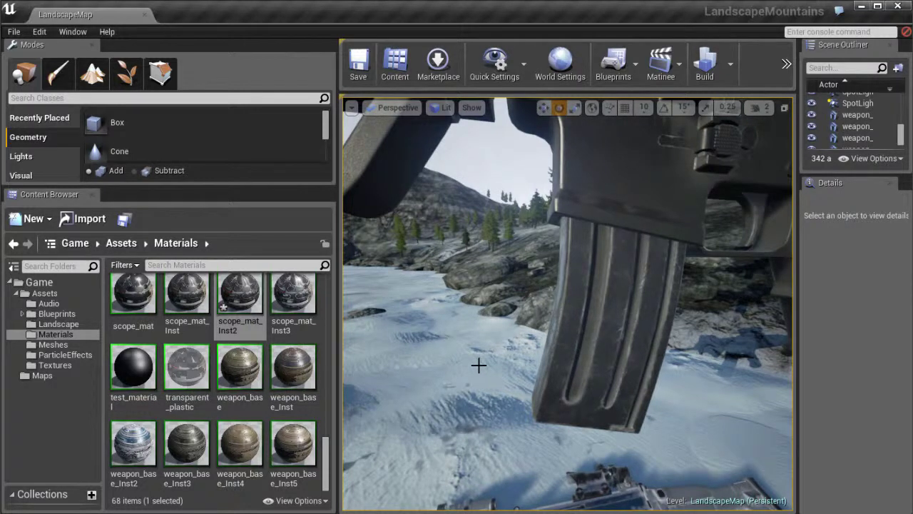
View the rifle's magazine up close and search the materials for "mag".
{"action": "left_click_drag", "start_coordinate": [569, 384], "coordinate": [582, 371]}
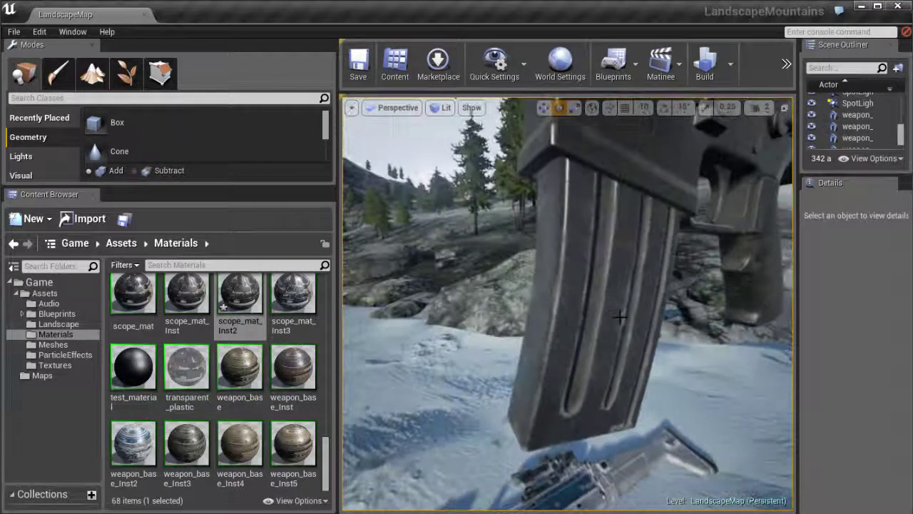
{"action": "left_click_drag", "start_coordinate": [588, 325], "coordinate": [539, 255]}
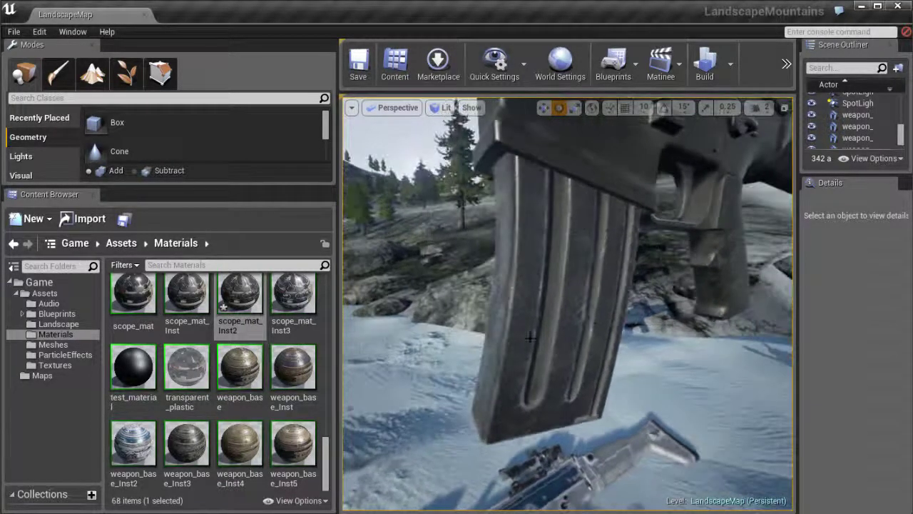
{"action": "left_click_drag", "start_coordinate": [583, 323], "coordinate": [582, 325]}
{"action": "left_click_drag", "start_coordinate": [326, 458], "coordinate": [328, 320]}
{"action": "left_click", "coordinate": [193, 266]}
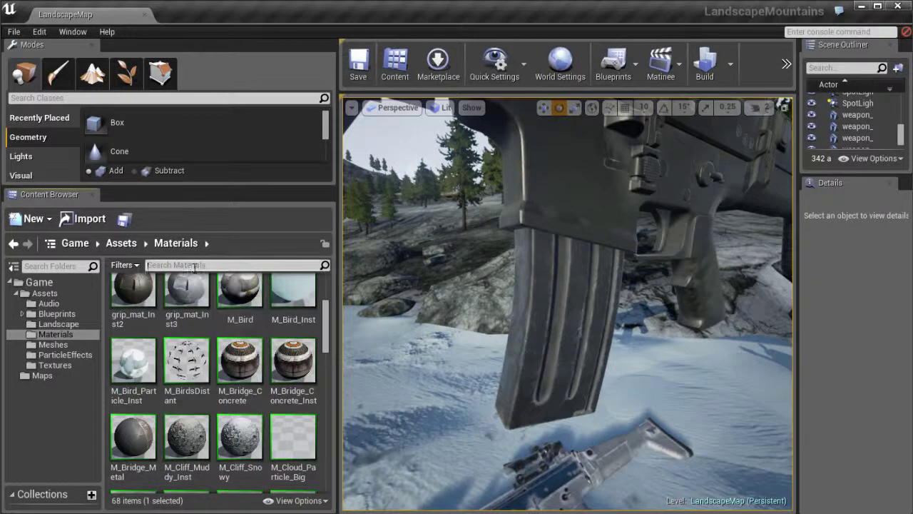
{"action": "left_click", "coordinate": [194, 267]}
{"action": "type", "text": "mag"}
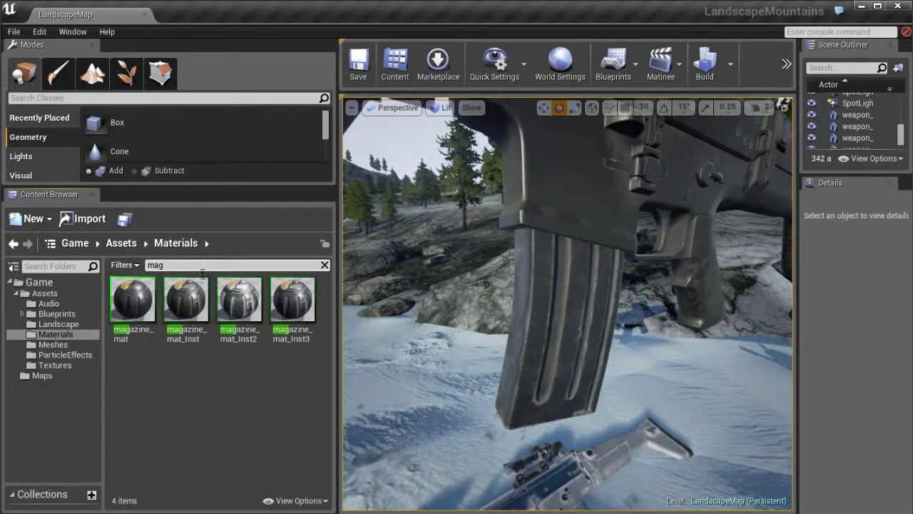
Open the magazine_mat_Inst3 material instance and show its dust parameters beside the rifle's magazine.
{"action": "left_click_drag", "start_coordinate": [493, 320], "coordinate": [493, 321]}
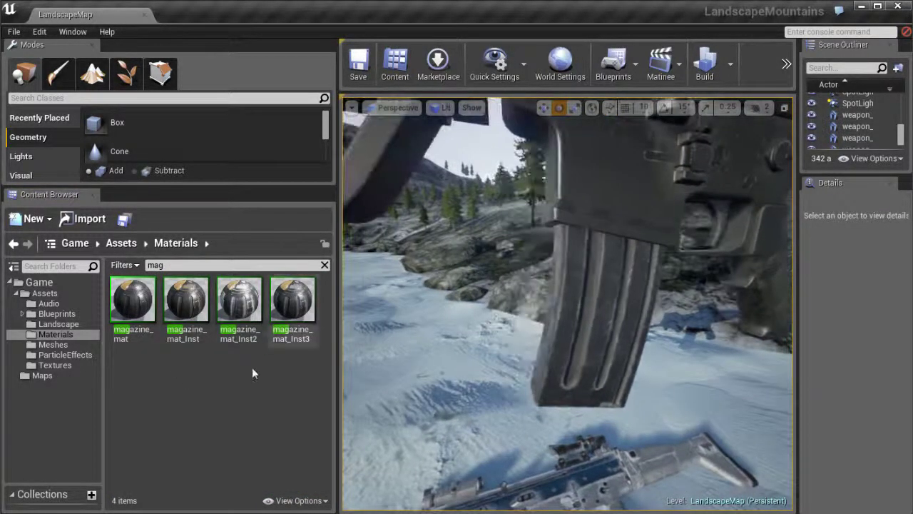
{"action": "double_click", "coordinate": [297, 296]}
{"action": "left_click_drag", "start_coordinate": [283, 270], "coordinate": [288, 357]}
{"action": "left_click_drag", "start_coordinate": [526, 323], "coordinate": [590, 320]}
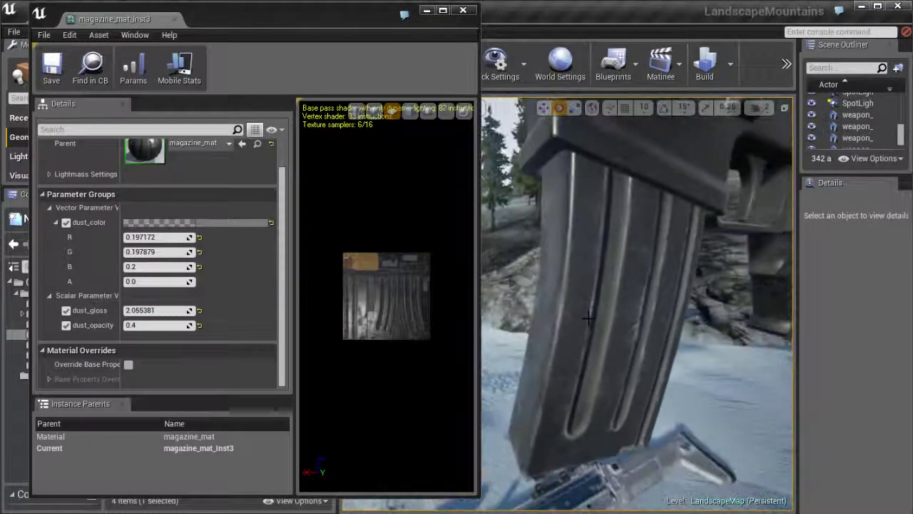
Toggle the dust_gloss parameter of magazine_mat_Inst3 off and on, set it to -0.264239 and check the magazine's surface.
{"action": "left_click", "coordinate": [67, 312]}
{"action": "left_click", "coordinate": [68, 313]}
{"action": "left_click_drag", "start_coordinate": [528, 316], "coordinate": [650, 336]}
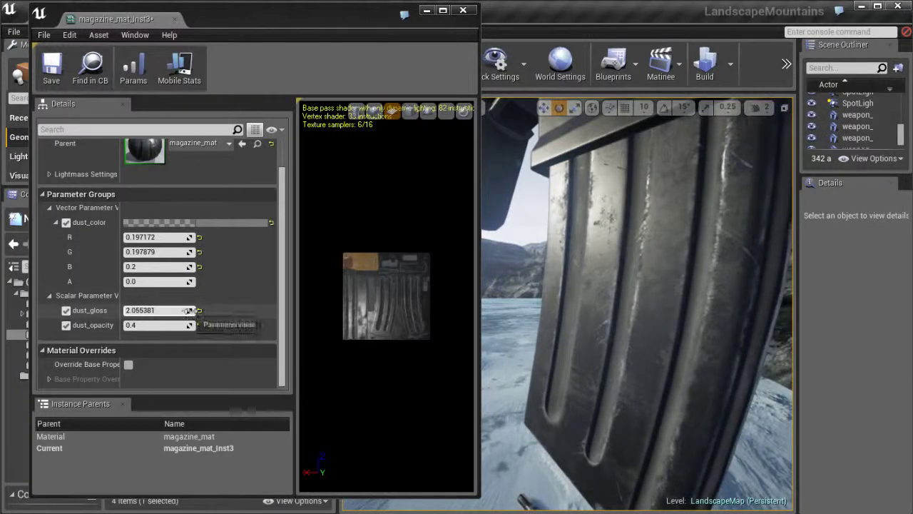
{"action": "left_click_drag", "start_coordinate": [187, 311], "coordinate": [176, 311]}
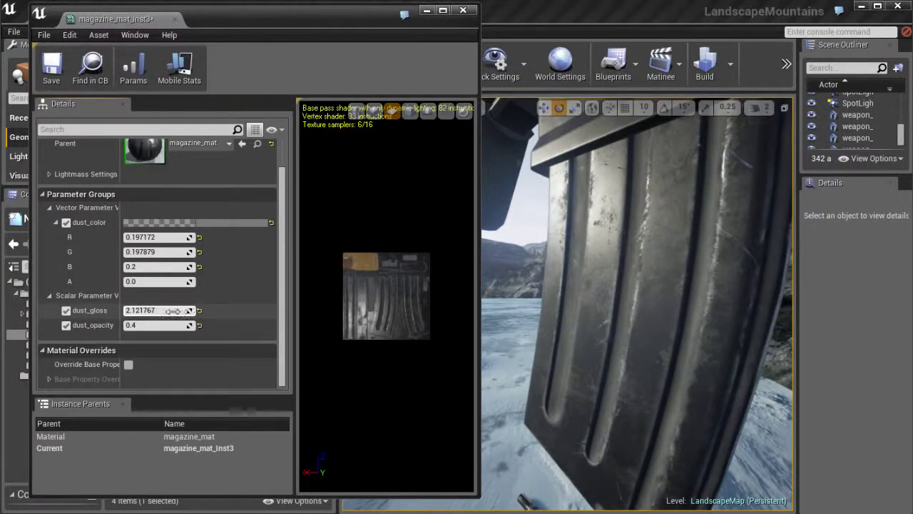
{"action": "mouse_move", "coordinate": [190, 310]}
{"action": "left_mouse_down"}
{"action": "mouse_move", "coordinate": [42, 295]}
{"action": "mouse_move", "coordinate": [64, 293]}
{"action": "left_mouse_up"}
{"action": "left_click_drag", "start_coordinate": [562, 348], "coordinate": [685, 349]}
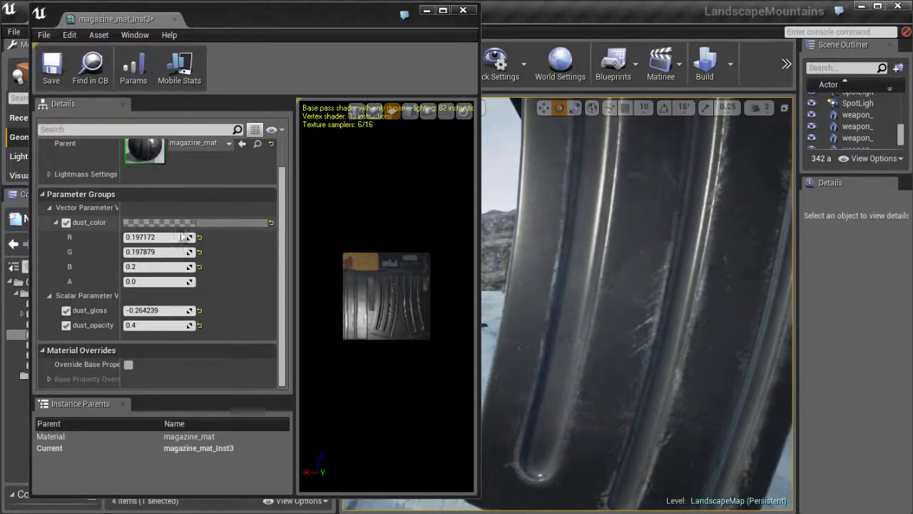
Set the dust_color of magazine_mat_Inst3 to a near-white blue with R 0.906504, G 0.99 and B 1.0.
{"action": "left_click", "coordinate": [229, 225]}
{"action": "left_click", "coordinate": [310, 332]}
{"action": "left_click_drag", "start_coordinate": [414, 370], "coordinate": [422, 268]}
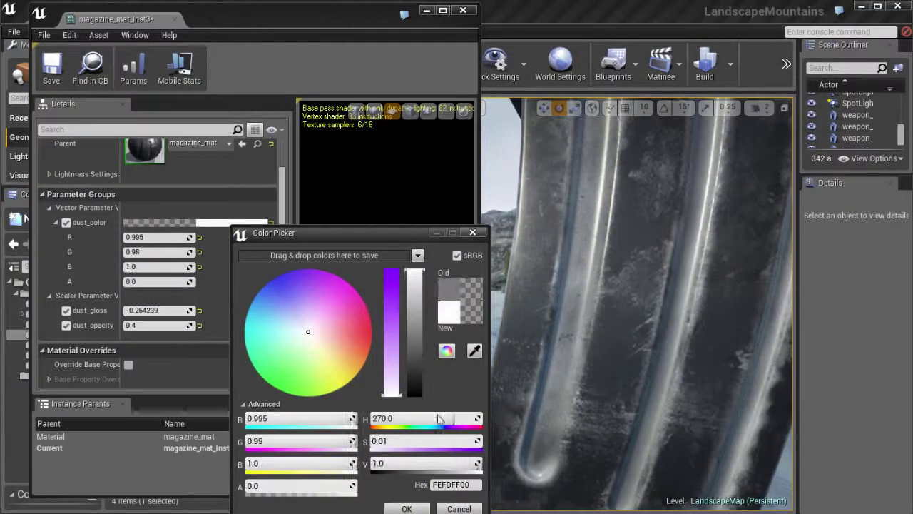
{"action": "left_click", "coordinate": [417, 507]}
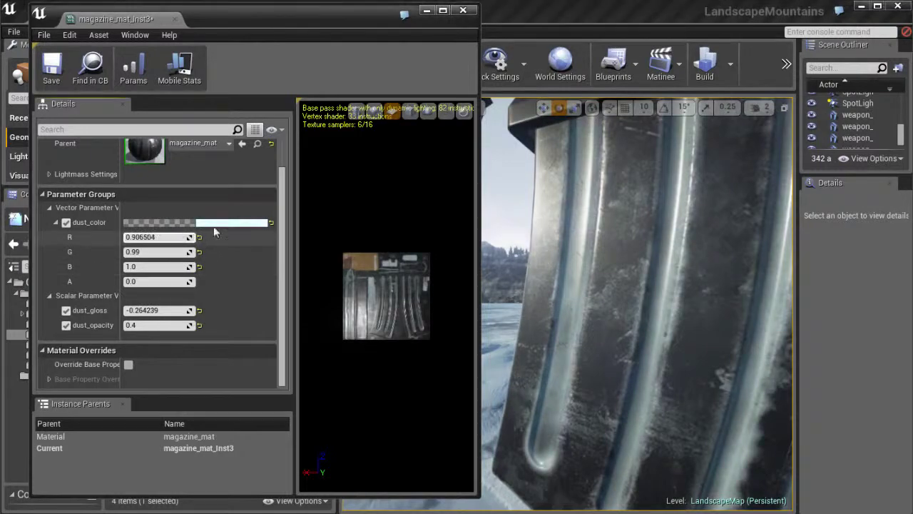
Set dust_opacity to 0.79823 and dust_gloss to -0.750965, and view the dusty magazine on the rifle.
{"action": "left_click_drag", "start_coordinate": [189, 324], "coordinate": [216, 325]}
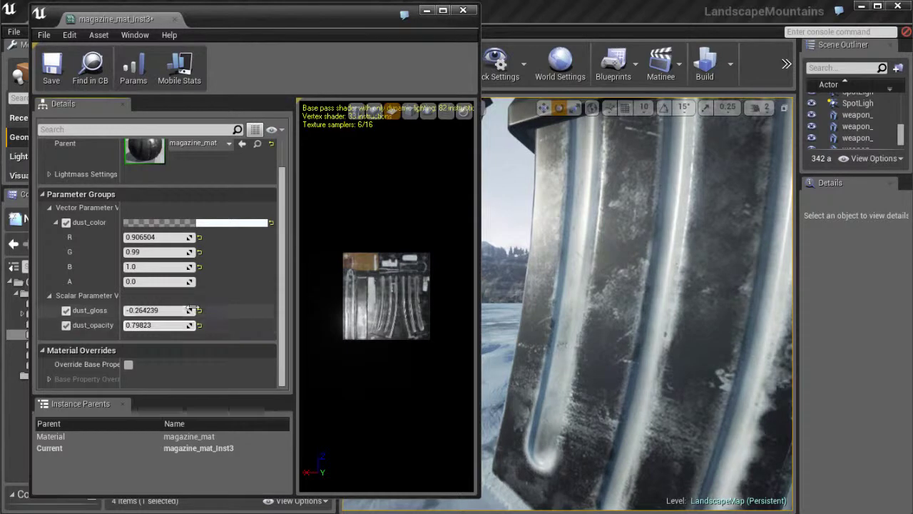
{"action": "left_click_drag", "start_coordinate": [176, 310], "coordinate": [162, 309]}
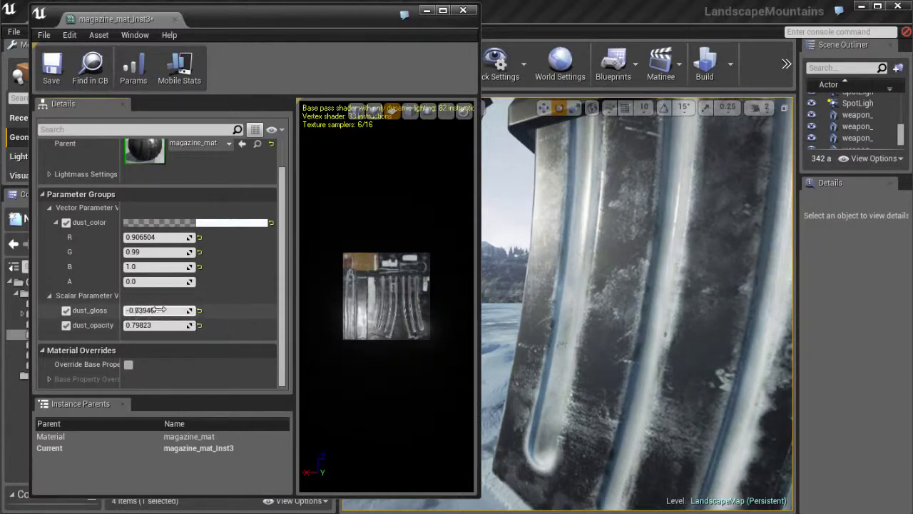
{"action": "left_click_drag", "start_coordinate": [509, 351], "coordinate": [911, 367]}
{"action": "mouse_move", "coordinate": [638, 307]}
{"action": "left_mouse_down"}
{"action": "mouse_move", "coordinate": [592, 306]}
{"action": "mouse_move", "coordinate": [734, 310]}
{"action": "mouse_move", "coordinate": [631, 310]}
{"action": "left_mouse_up"}
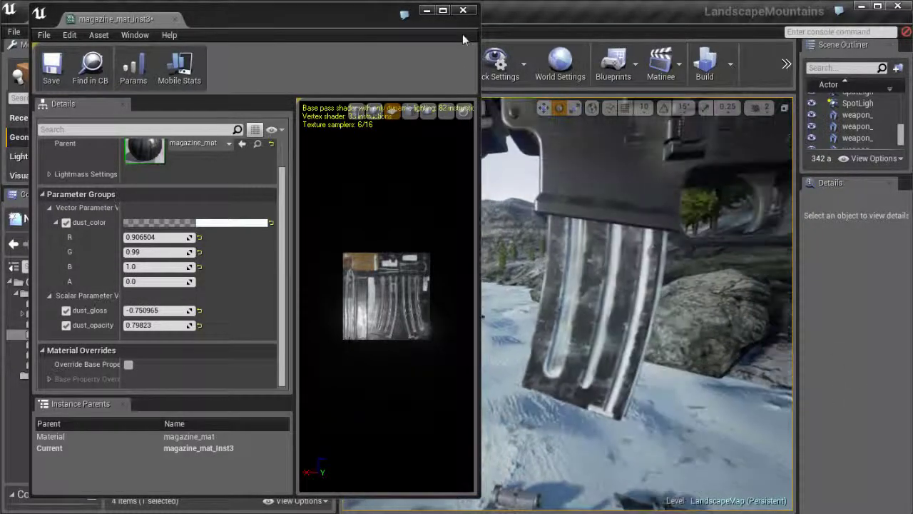
Undo the last dust_gloss, dust_opacity and dust_color changes of magazine_mat_Inst3 and close its editor.
{"action": "key", "text": "ctrl+z"}
{"action": "key", "text": "ctrl+z"}
{"action": "key", "text": "ctrl+z"}
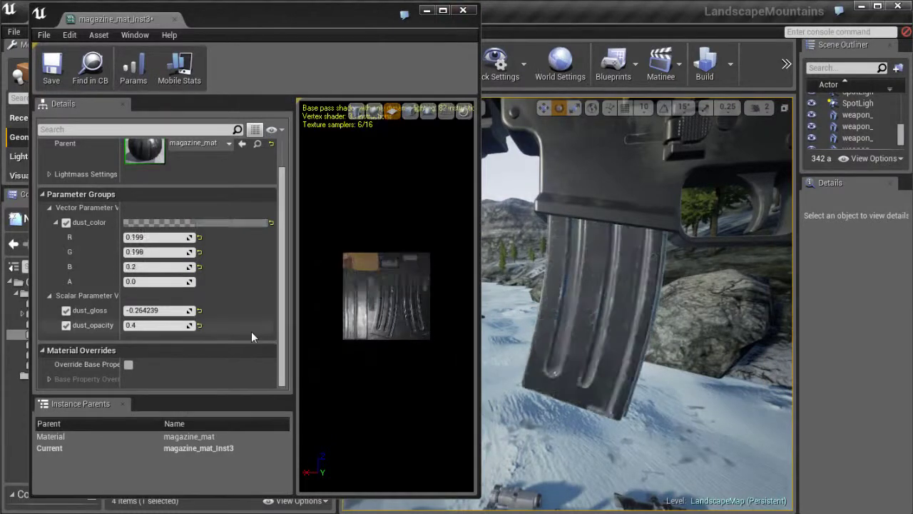
{"action": "left_click", "coordinate": [462, 10]}
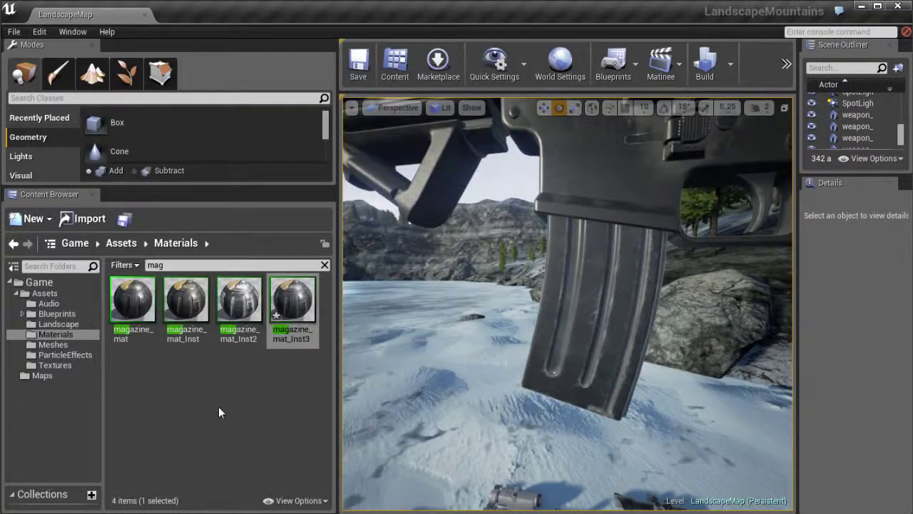
Open the magazine_mat parent material in a wider editor and examine its overall node graph.
{"action": "double_click", "coordinate": [135, 296]}
{"action": "scroll", "coordinate": [183, 212], "scroll_direction": "down", "scroll_amount": 4}
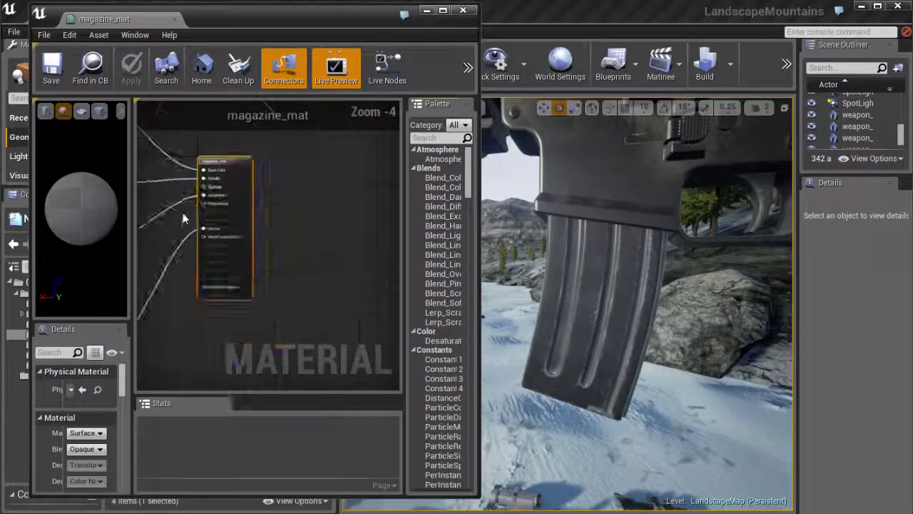
{"action": "left_click_drag", "start_coordinate": [479, 202], "coordinate": [658, 208]}
{"action": "scroll", "coordinate": [350, 265], "scroll_direction": "down", "scroll_amount": 3}
{"action": "left_click_drag", "start_coordinate": [351, 264], "coordinate": [423, 288]}
{"action": "scroll", "coordinate": [400, 282], "scroll_direction": "up", "scroll_amount": 2}
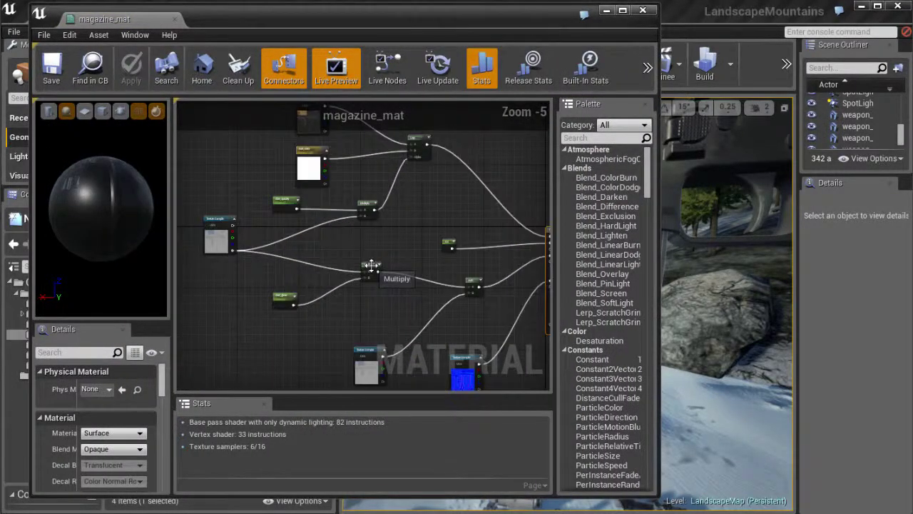
Examine how the dust color, opacity and gloss nodes feed magazine_mat's outputs, and rotate the material preview.
{"action": "left_click_drag", "start_coordinate": [385, 241], "coordinate": [397, 302]}
{"action": "scroll", "coordinate": [378, 258], "scroll_direction": "up", "scroll_amount": 2}
{"action": "left_click_drag", "start_coordinate": [376, 237], "coordinate": [440, 293]}
{"action": "left_click_drag", "start_coordinate": [417, 214], "coordinate": [343, 210]}
{"action": "scroll", "coordinate": [403, 269], "scroll_direction": "down", "scroll_amount": 1}
{"action": "left_click_drag", "start_coordinate": [419, 297], "coordinate": [397, 262]}
{"action": "scroll", "coordinate": [336, 278], "scroll_direction": "down", "scroll_amount": 2}
{"action": "left_click_drag", "start_coordinate": [336, 278], "coordinate": [361, 235]}
{"action": "scroll", "coordinate": [361, 236], "scroll_direction": "up", "scroll_amount": 1}
{"action": "left_click_drag", "start_coordinate": [433, 267], "coordinate": [351, 261]}
{"action": "left_click_drag", "start_coordinate": [109, 225], "coordinate": [198, 212]}
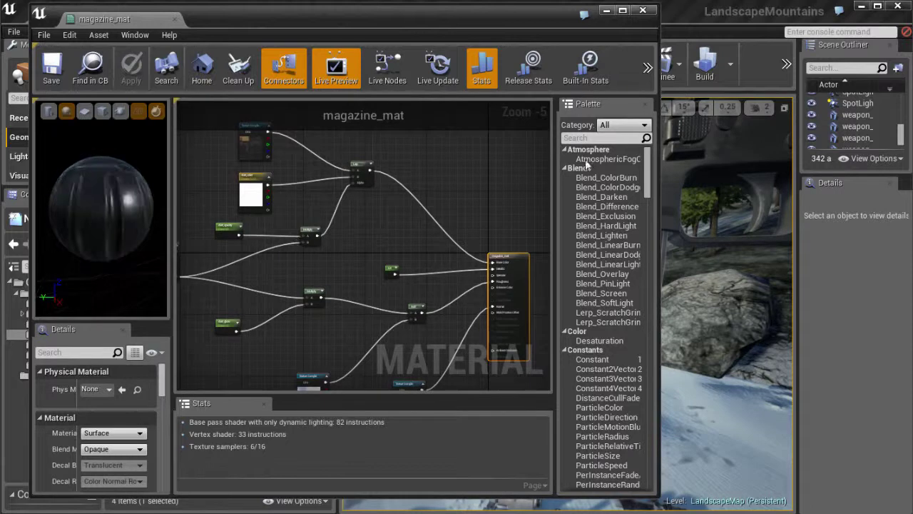
Shrink the magazine_mat editor to compare the rifle's magazine with the roughness nodes, and close the editor.
{"action": "left_click_drag", "start_coordinate": [659, 5], "coordinate": [487, 57]}
{"action": "left_click_drag", "start_coordinate": [578, 253], "coordinate": [426, 273]}
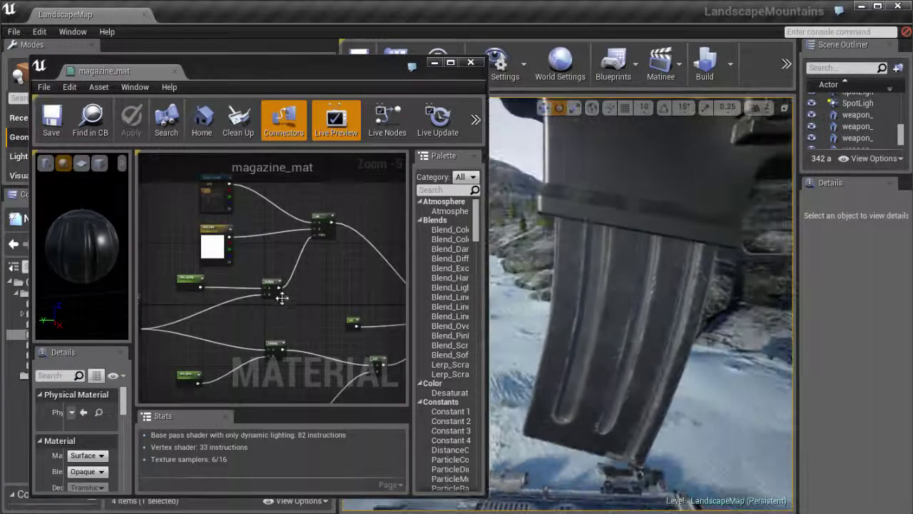
{"action": "scroll", "coordinate": [283, 305], "scroll_direction": "down", "scroll_amount": 1}
{"action": "left_click_drag", "start_coordinate": [282, 307], "coordinate": [246, 254]}
{"action": "scroll", "coordinate": [244, 250], "scroll_direction": "up", "scroll_amount": 2}
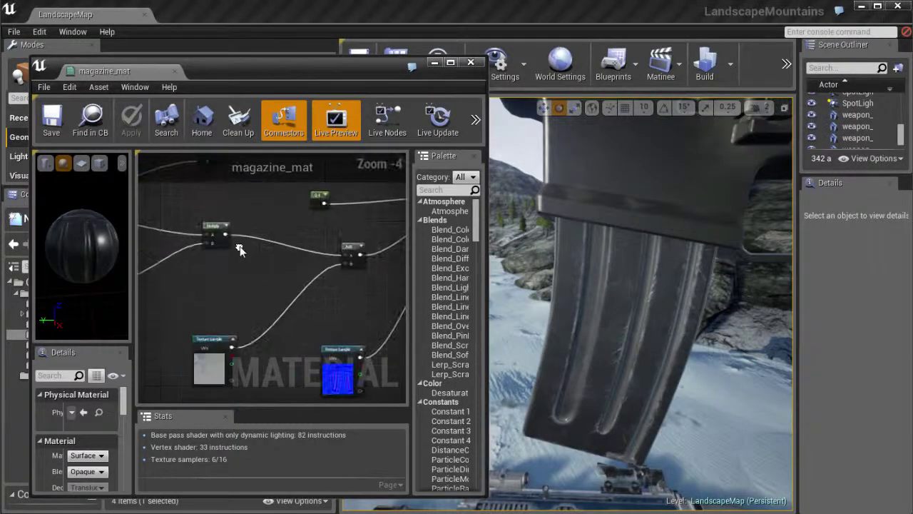
{"action": "left_click", "coordinate": [471, 63]}
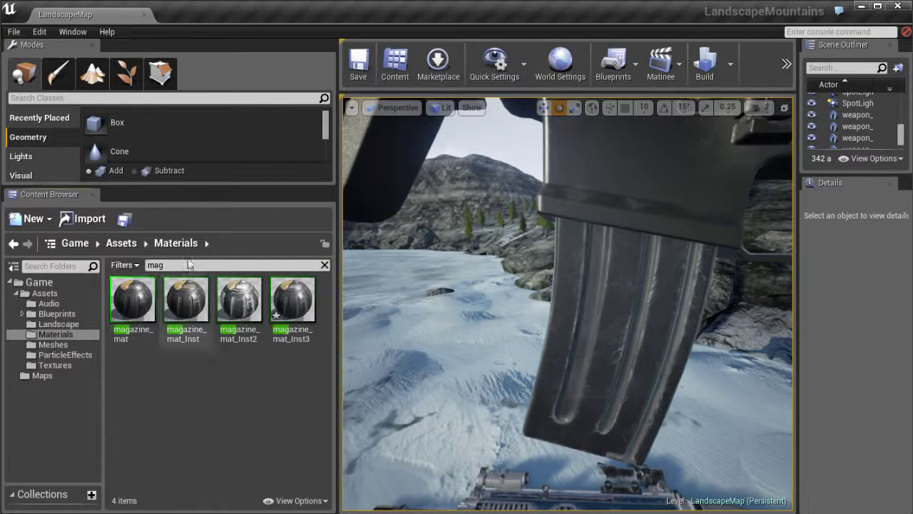
Search the materials for "grip" and open grip_mat in an enlarged editor showing the whole node graph.
{"action": "type", "text": "grip"}
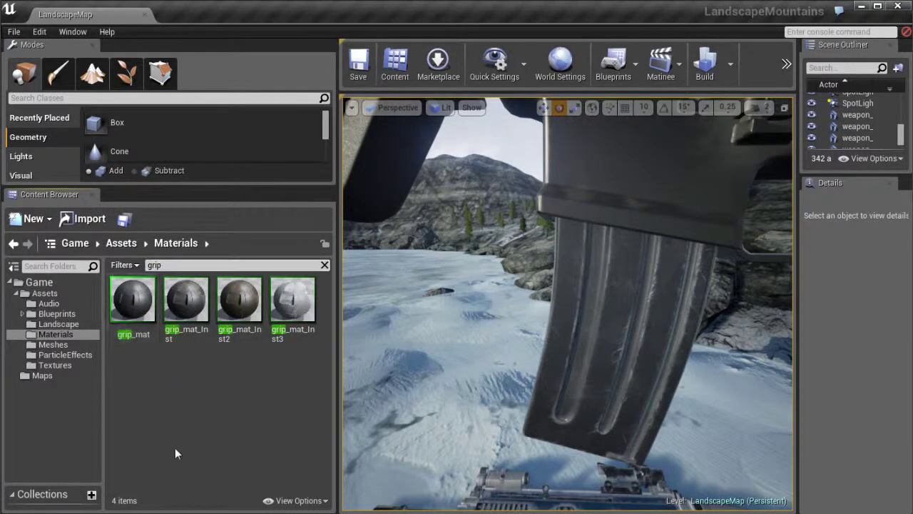
{"action": "double_click", "coordinate": [133, 299]}
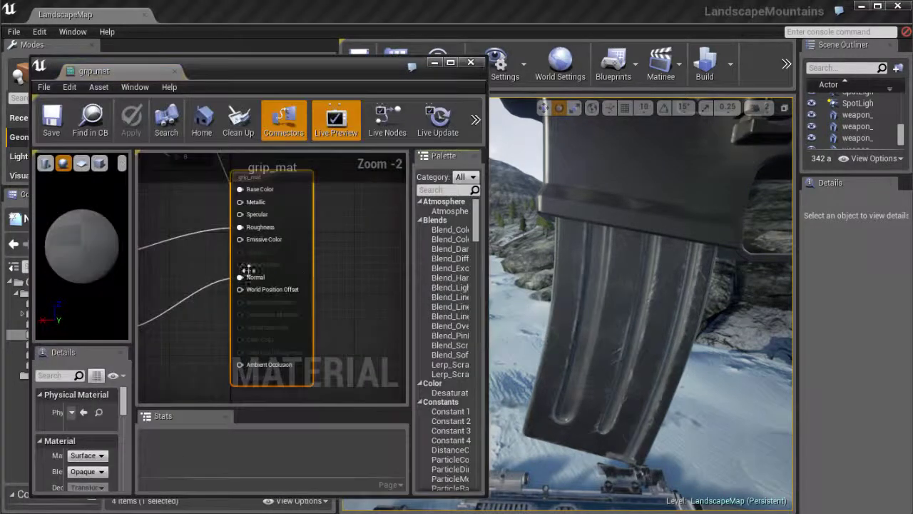
{"action": "scroll", "coordinate": [249, 269], "scroll_direction": "down", "scroll_amount": 5}
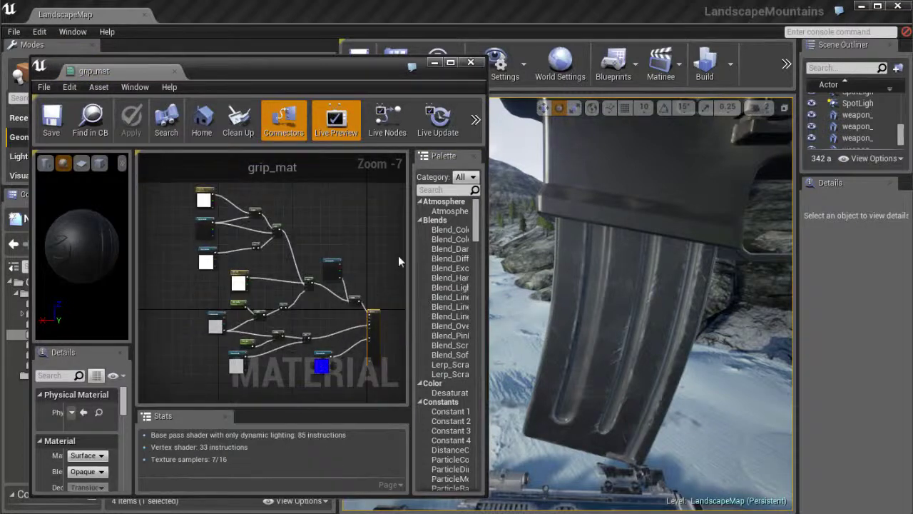
{"action": "left_click_drag", "start_coordinate": [487, 61], "coordinate": [649, 27]}
Examine the texture samples, Lerp and dust nodes of grip_mat, and close its editor.
{"action": "scroll", "coordinate": [525, 212], "scroll_direction": "up", "scroll_amount": 2}
{"action": "scroll", "coordinate": [525, 212], "scroll_direction": "up", "scroll_amount": 1}
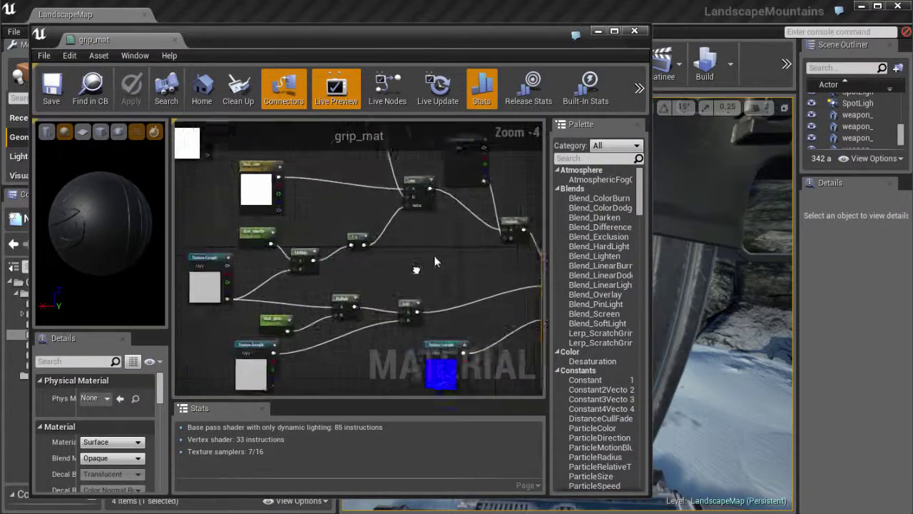
{"action": "scroll", "coordinate": [411, 285], "scroll_direction": "down", "scroll_amount": 1}
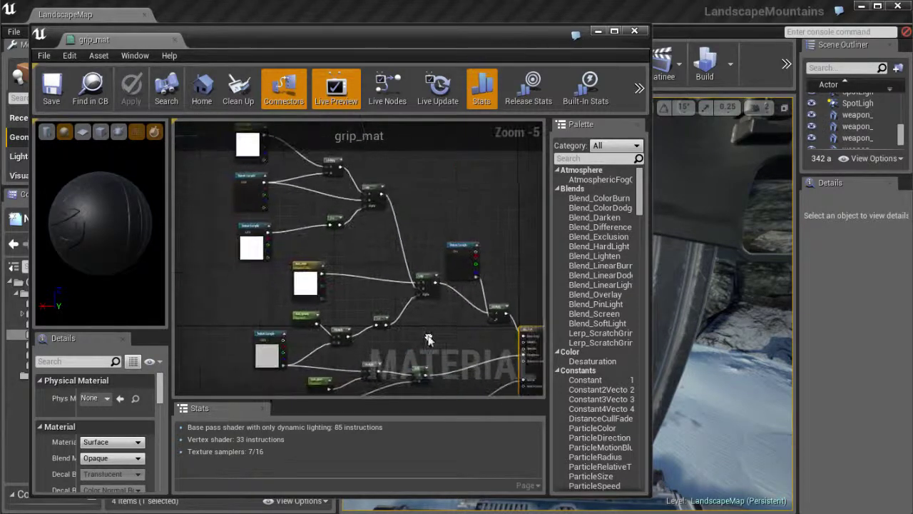
{"action": "left_click_drag", "start_coordinate": [411, 316], "coordinate": [453, 360]}
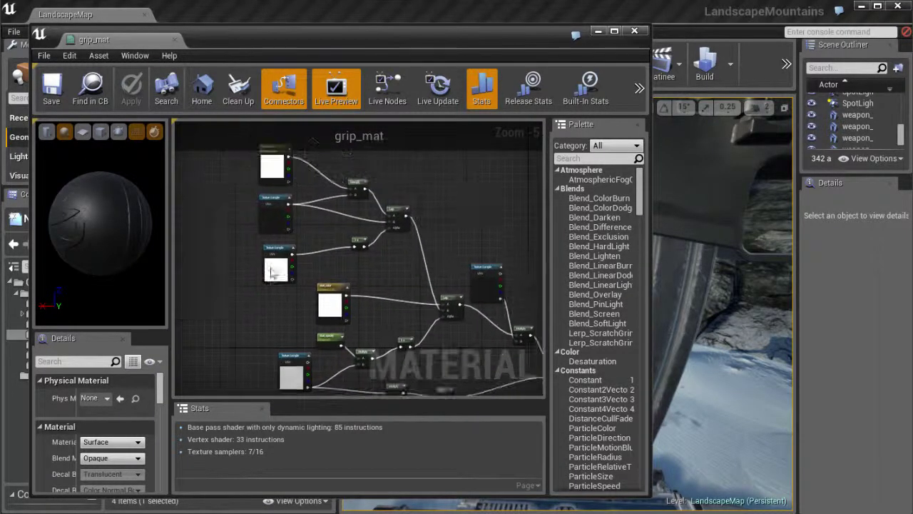
{"action": "scroll", "coordinate": [236, 233], "scroll_direction": "up", "scroll_amount": 2}
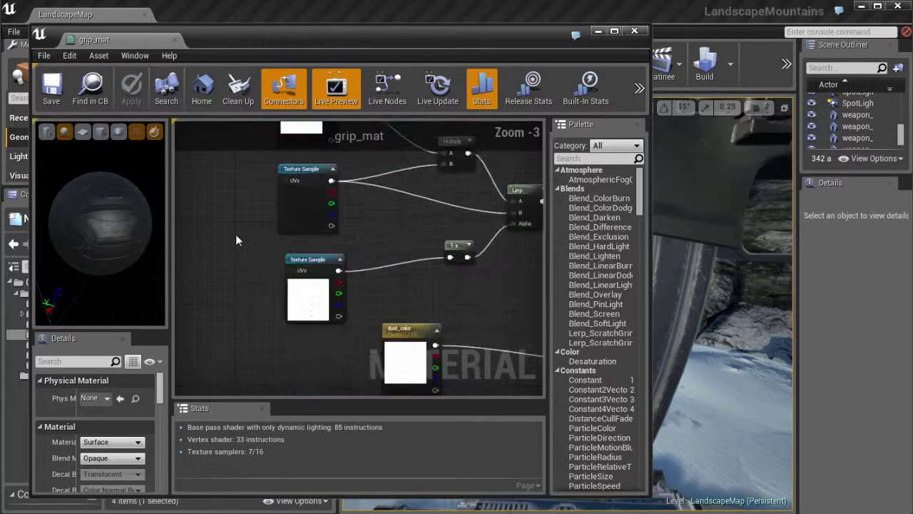
{"action": "scroll", "coordinate": [251, 289], "scroll_direction": "down", "scroll_amount": 1}
{"action": "left_click_drag", "start_coordinate": [397, 307], "coordinate": [271, 234]}
{"action": "left_click", "coordinate": [635, 32]}
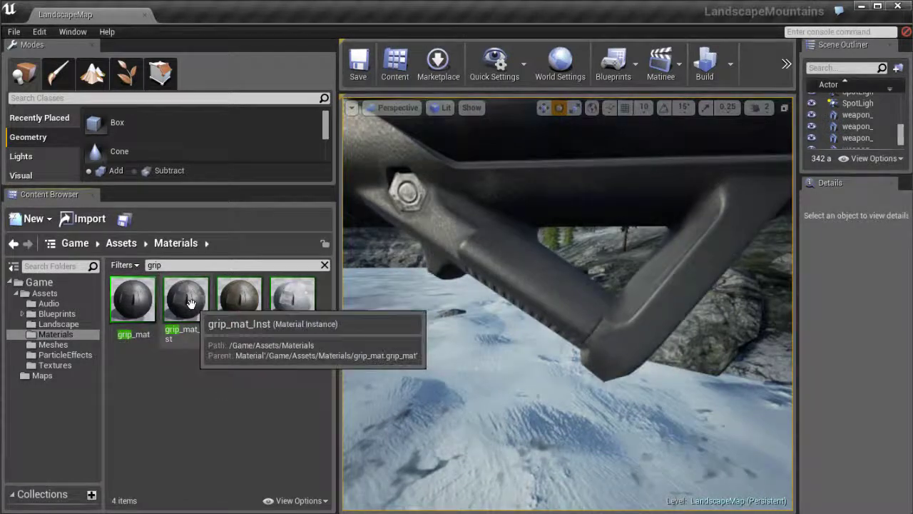
Open grip_mat_Inst in a narrowed editor, set its dust_gloss to -1.455658 and view the foregrip from several sides.
{"action": "double_click", "coordinate": [186, 303]}
{"action": "left_click_drag", "start_coordinate": [651, 154], "coordinate": [347, 154]}
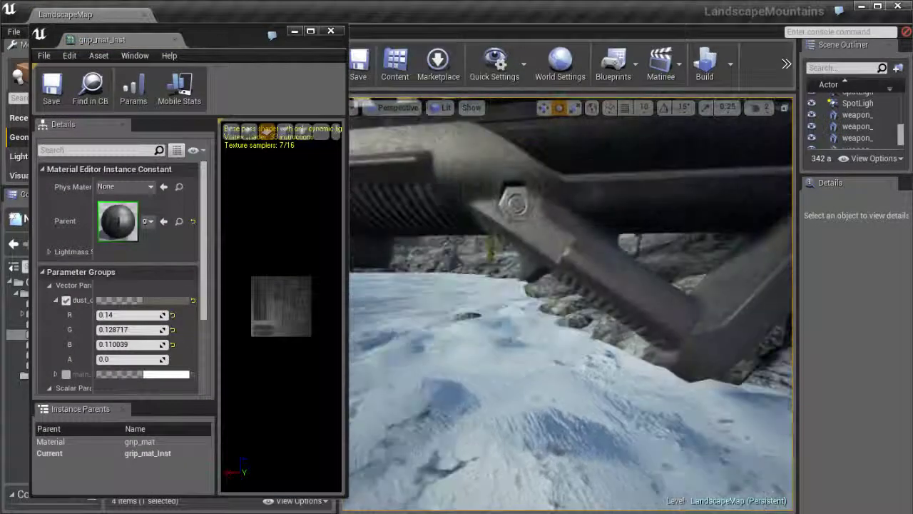
{"action": "scroll", "coordinate": [64, 328], "scroll_direction": "down", "scroll_amount": 3}
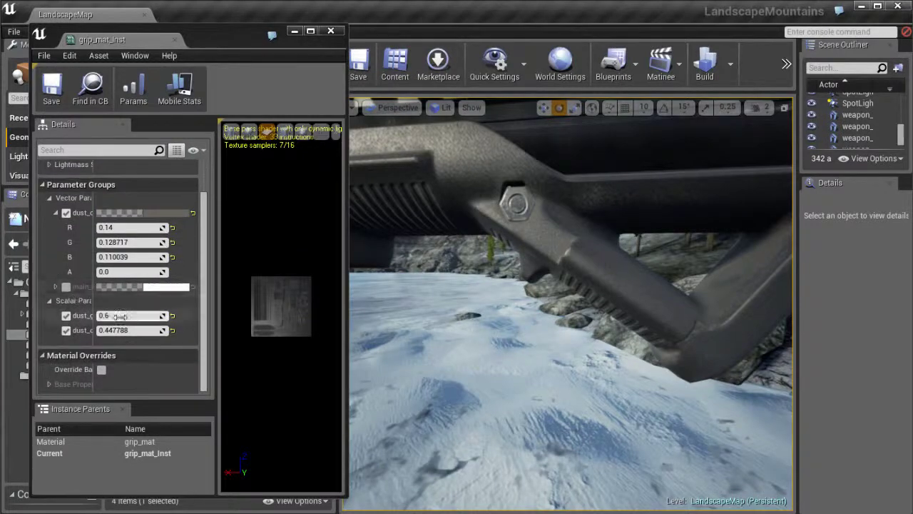
{"action": "left_click_drag", "start_coordinate": [163, 315], "coordinate": [6, 302]}
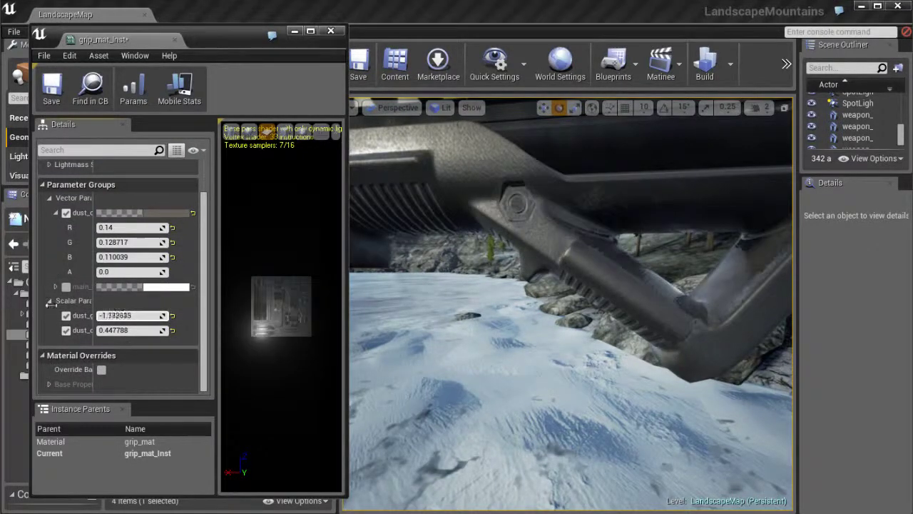
{"action": "left_click_drag", "start_coordinate": [553, 235], "coordinate": [507, 314]}
{"action": "left_click_drag", "start_coordinate": [554, 284], "coordinate": [538, 270]}
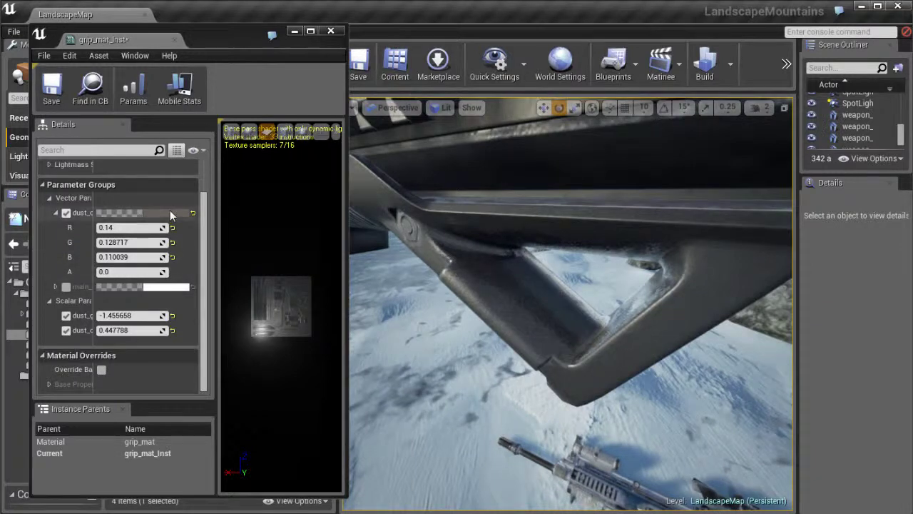
Set the dust_color of grip_mat_Inst to R 0.869616, G 0.929438 and B 1.0, and view the grip on the rifle.
{"action": "left_click", "coordinate": [171, 212]}
{"action": "left_click_drag", "start_coordinate": [247, 324], "coordinate": [241, 314]}
{"action": "left_click_drag", "start_coordinate": [354, 449], "coordinate": [619, 304]}
{"action": "left_click", "coordinate": [347, 495]}
{"action": "scroll", "coordinate": [620, 303], "scroll_direction": "down", "scroll_amount": 3}
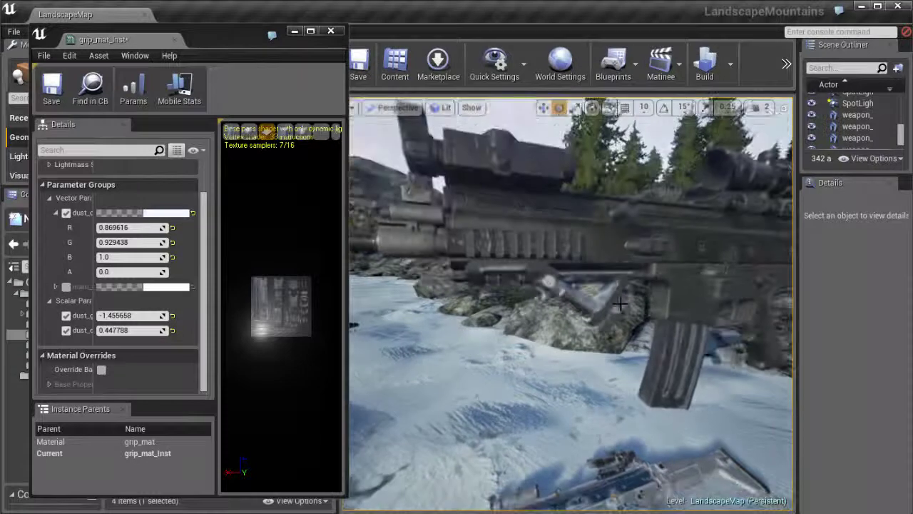
Undo the dust_color and dust_gloss changes of grip_mat_Inst, close its editor and view the rifle in the landscape.
{"action": "key", "text": "ctrl+z"}
{"action": "key", "text": "ctrl+z"}
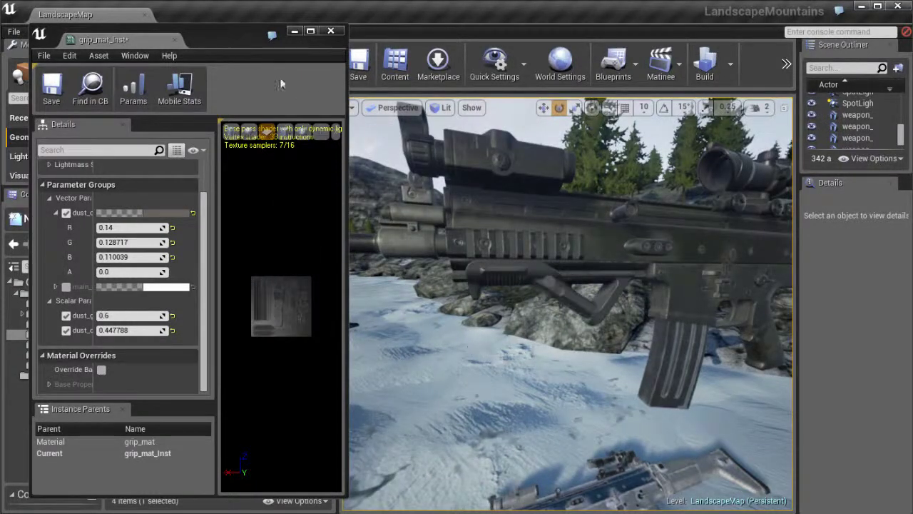
{"action": "left_click", "coordinate": [337, 32]}
{"action": "scroll", "coordinate": [508, 300], "scroll_direction": "down", "scroll_amount": 3}
{"action": "left_click_drag", "start_coordinate": [517, 281], "coordinate": [540, 350]}
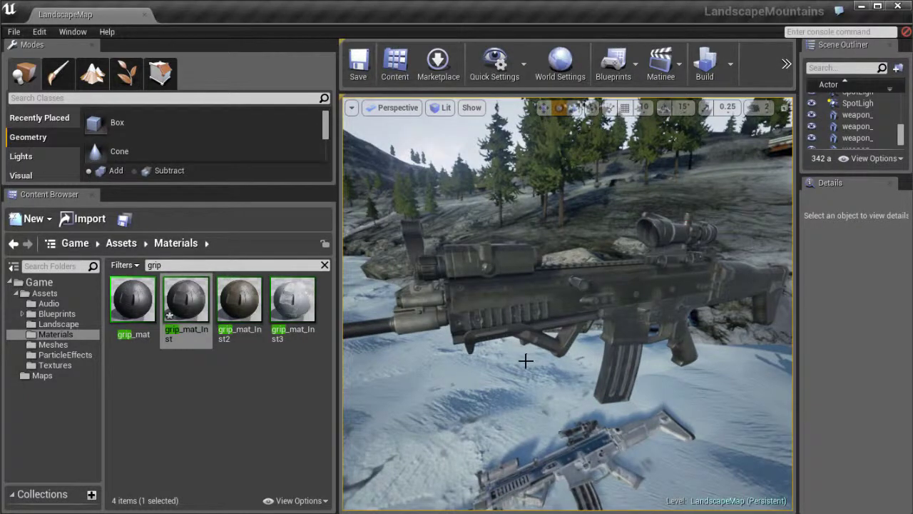
{"action": "left_click_drag", "start_coordinate": [510, 327], "coordinate": [653, 342]}
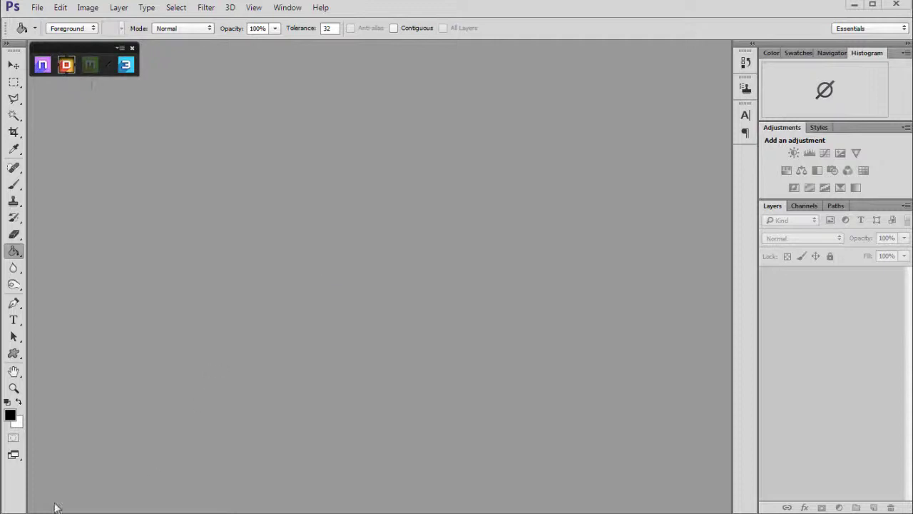
Switch to Photoshop and open the DDO Base Creator, enlarged to list more of its map inputs.
{"action": "left_click", "coordinate": [66, 65]}
{"action": "left_click_drag", "start_coordinate": [221, 179], "coordinate": [141, 98]}
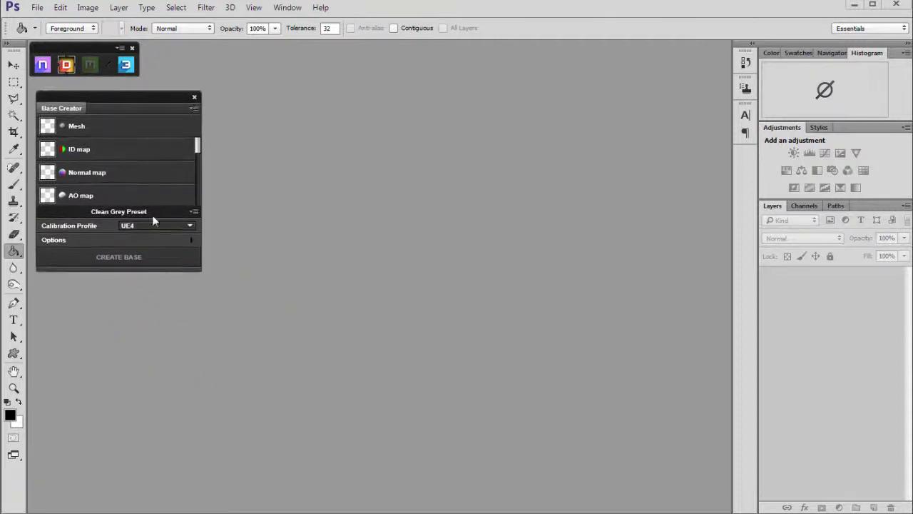
{"action": "left_click_drag", "start_coordinate": [164, 270], "coordinate": [154, 393]}
{"action": "left_click_drag", "start_coordinate": [136, 94], "coordinate": [133, 86]}
Load magazine_model.obj from the parts folder on the desktop as the mesh input of the Base Creator.
{"action": "left_click", "coordinate": [121, 118]}
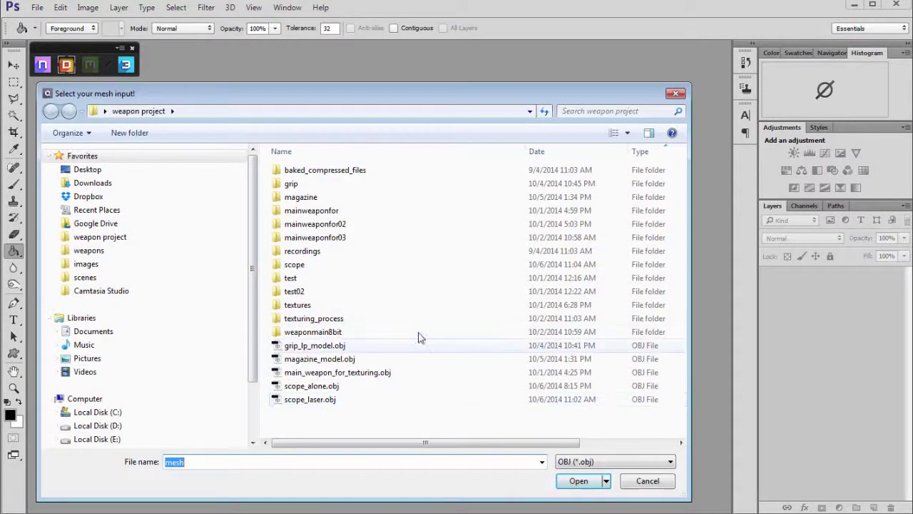
{"action": "left_click", "coordinate": [87, 171]}
{"action": "left_click", "coordinate": [296, 238]}
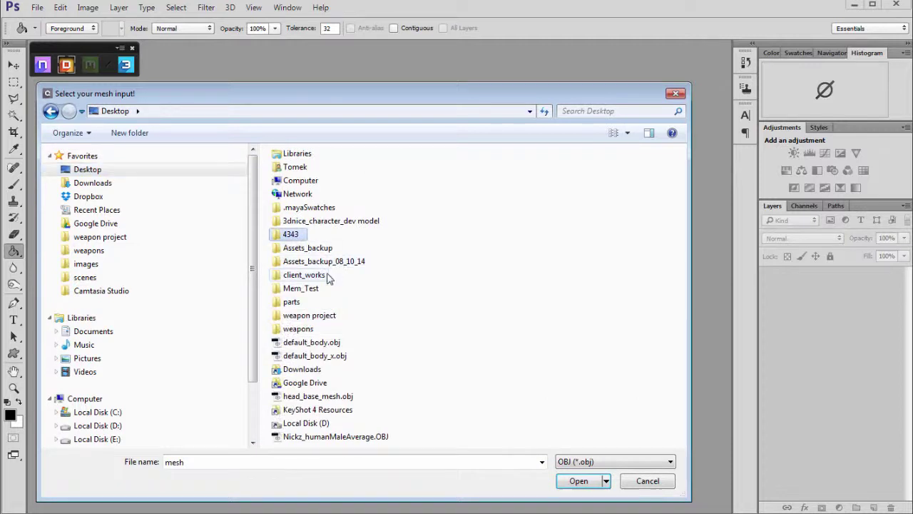
{"action": "left_click", "coordinate": [303, 193]}
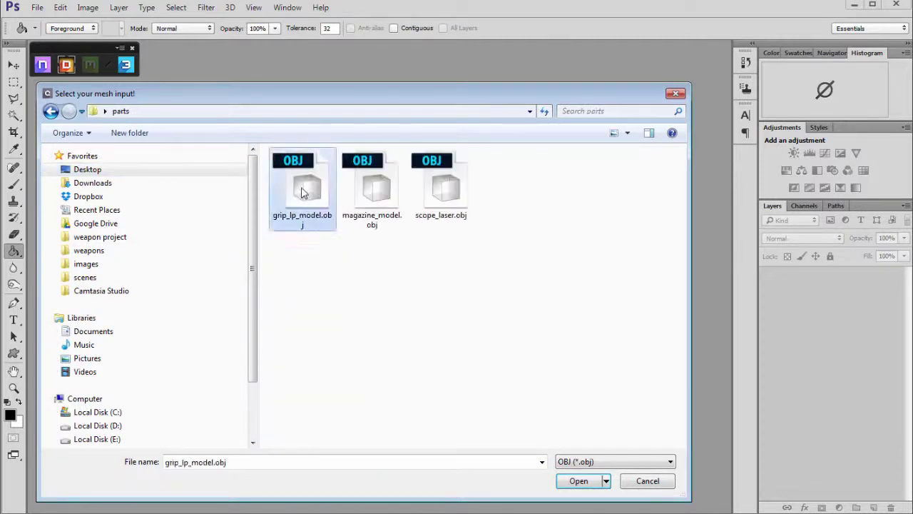
{"action": "left_click", "coordinate": [368, 191]}
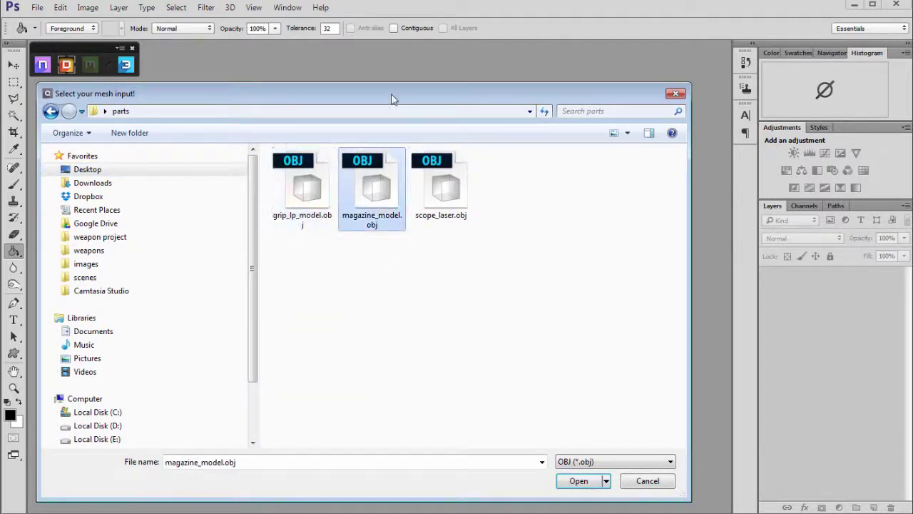
{"action": "left_click_drag", "start_coordinate": [394, 99], "coordinate": [402, 95]}
{"action": "left_click", "coordinate": [571, 482]}
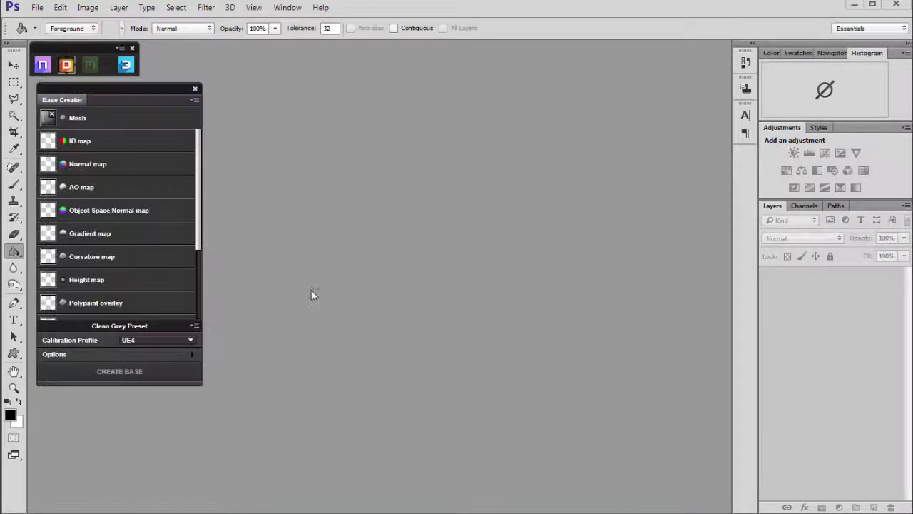
Load magazine_normal.tga from the weapon project folder as the normal map input.
{"action": "left_click", "coordinate": [101, 169]}
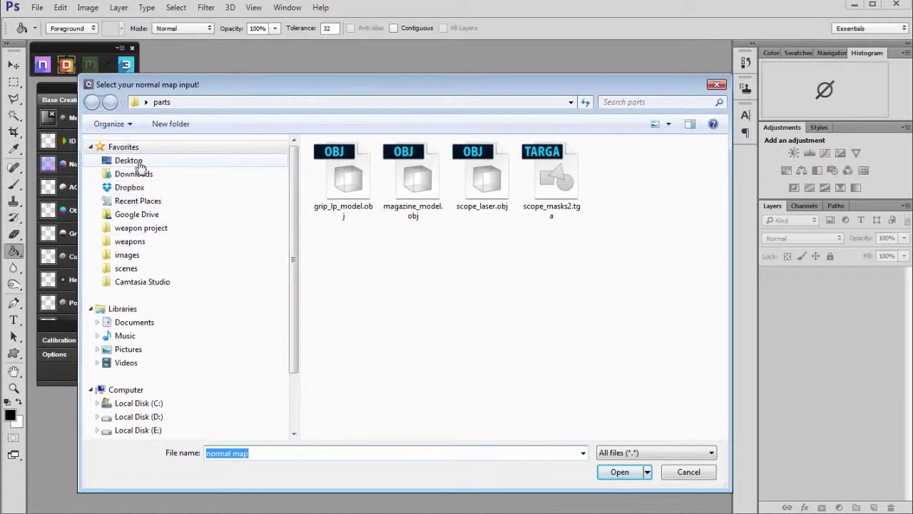
{"action": "left_click", "coordinate": [153, 228]}
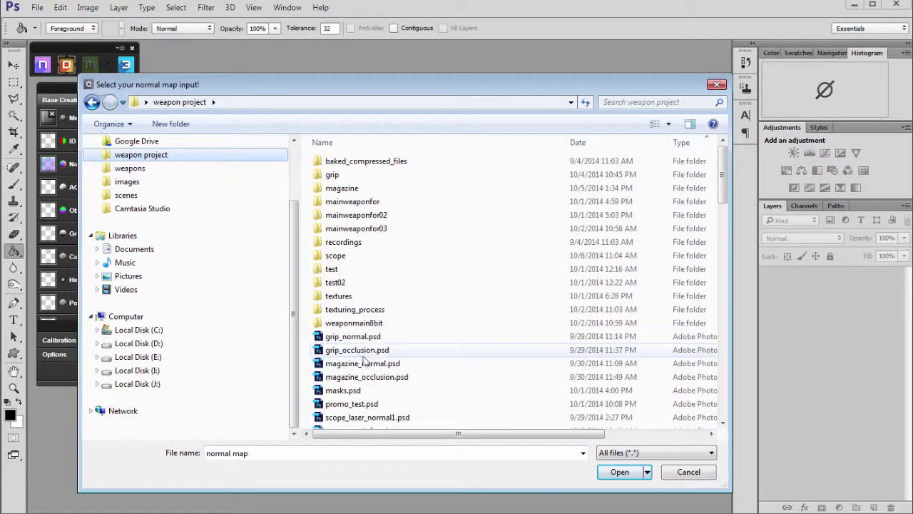
{"action": "left_click", "coordinate": [380, 378]}
{"action": "left_click", "coordinate": [386, 365]}
{"action": "scroll", "coordinate": [406, 360], "scroll_direction": "down", "scroll_amount": 10}
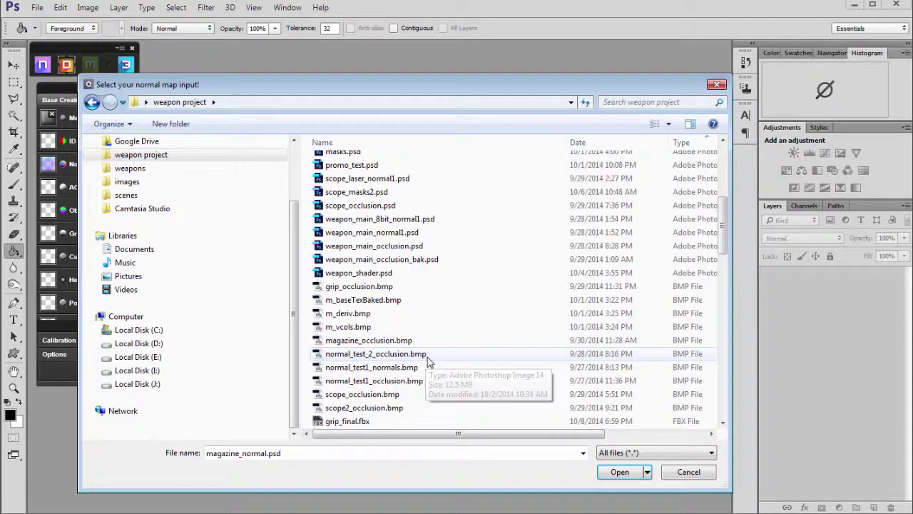
{"action": "scroll", "coordinate": [434, 359], "scroll_direction": "down", "scroll_amount": 3}
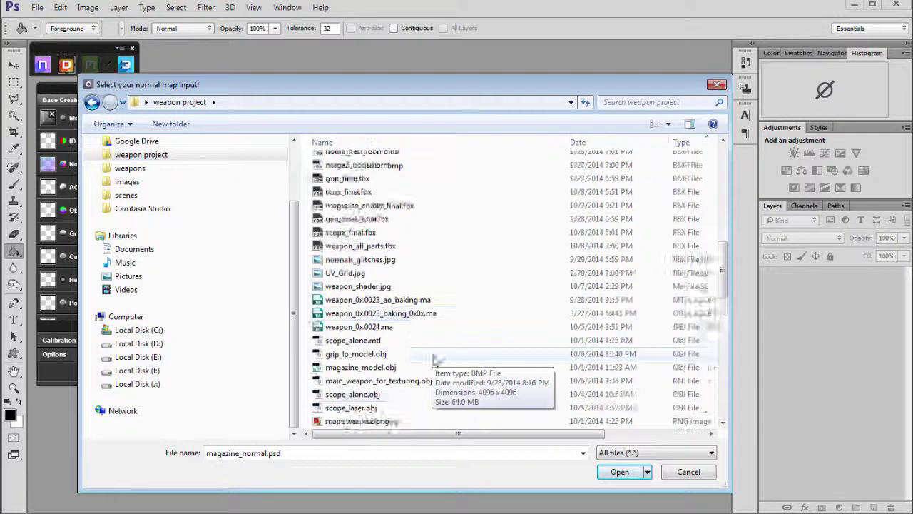
{"action": "scroll", "coordinate": [357, 293], "scroll_direction": "down", "scroll_amount": 6}
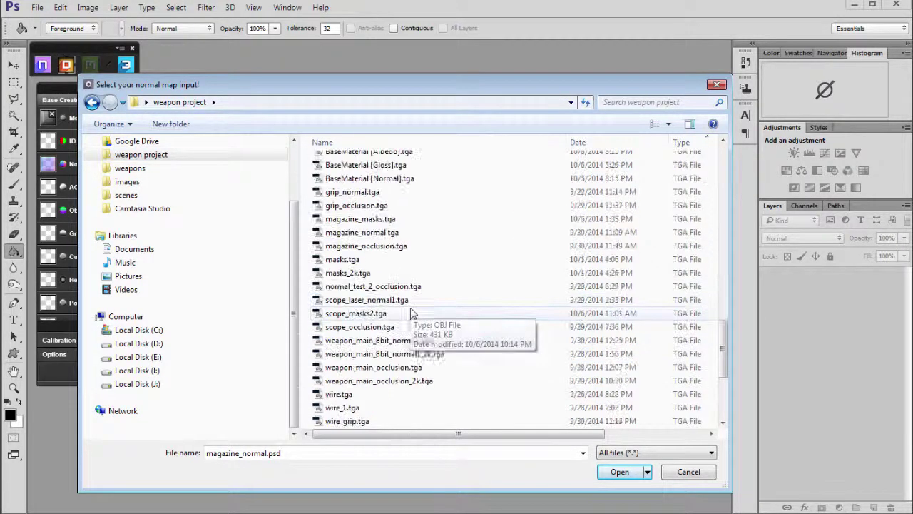
{"action": "left_click", "coordinate": [343, 235]}
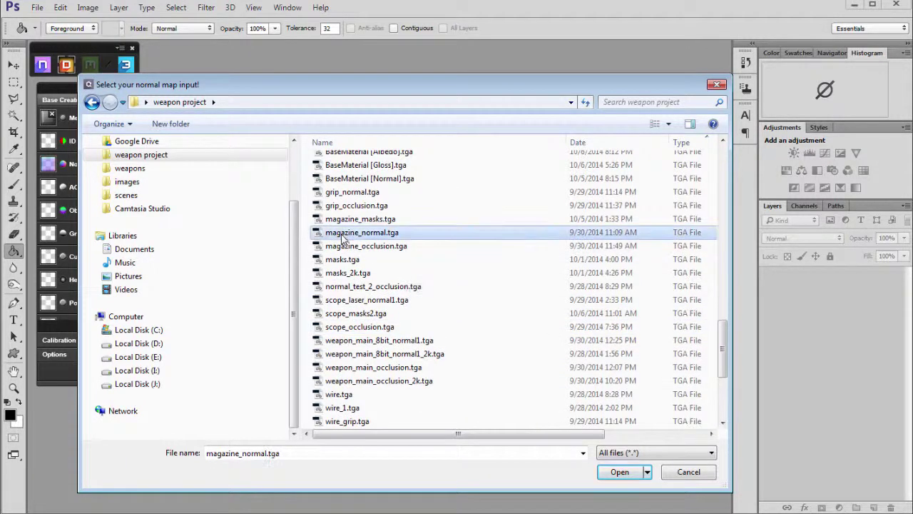
{"action": "left_click", "coordinate": [620, 472]}
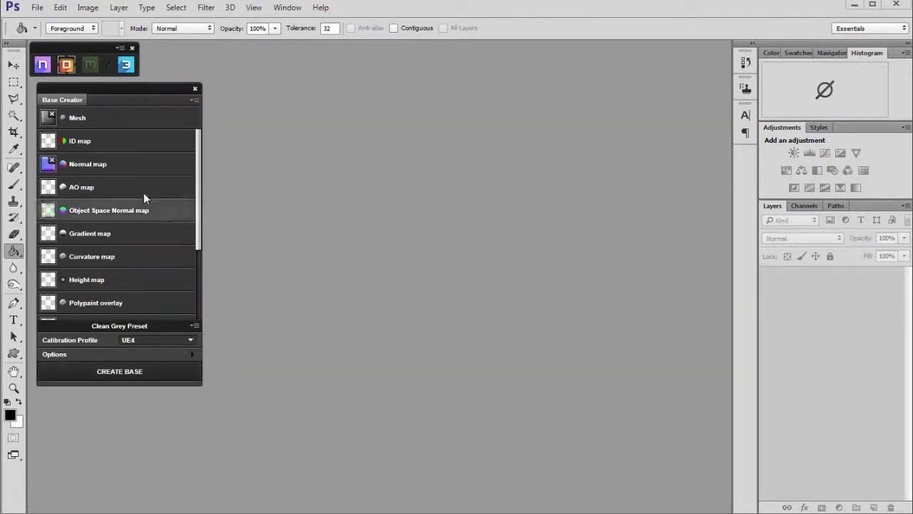
Load magazine_occlusion.tga from the weapon project folder as the AO map input.
{"action": "left_click", "coordinate": [112, 188]}
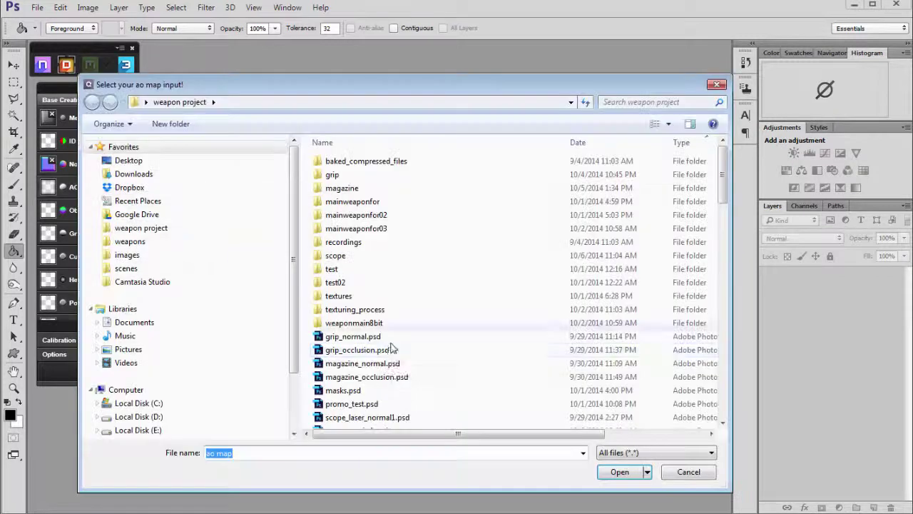
{"action": "left_click_drag", "start_coordinate": [720, 165], "coordinate": [719, 342]}
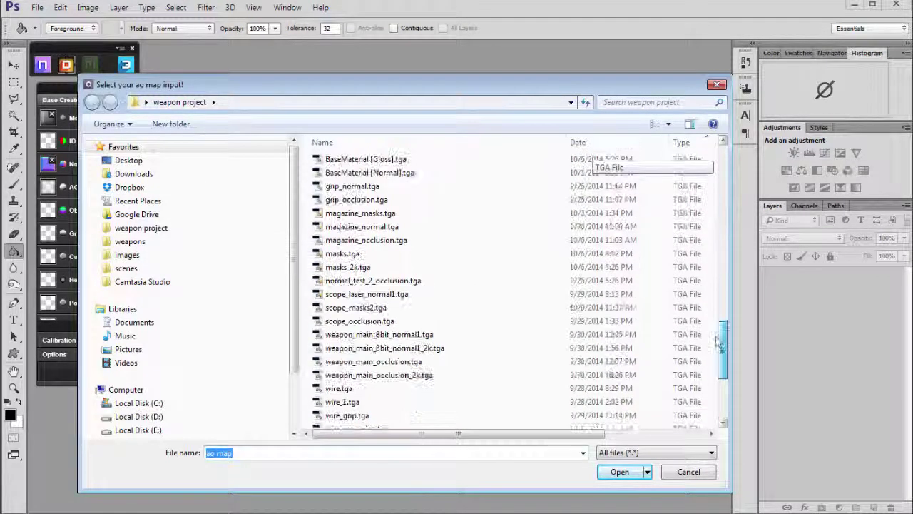
{"action": "left_click", "coordinate": [386, 240]}
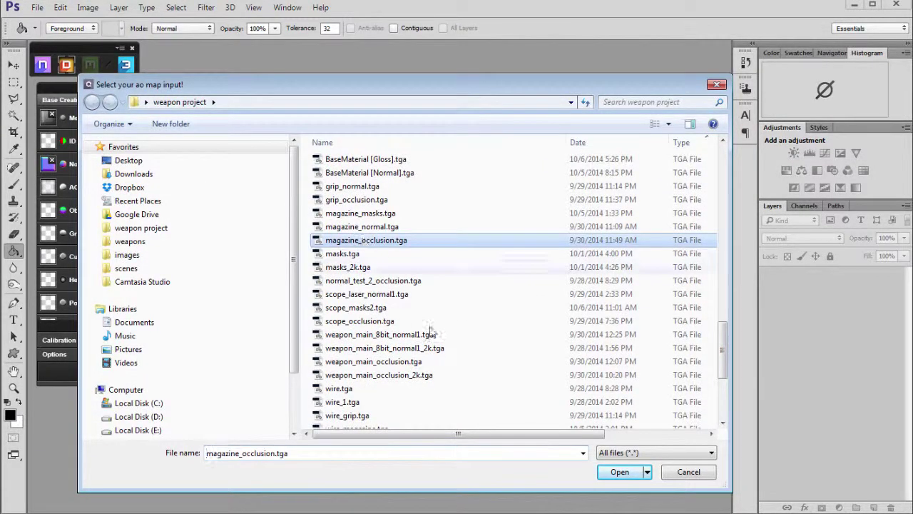
{"action": "left_click", "coordinate": [620, 473]}
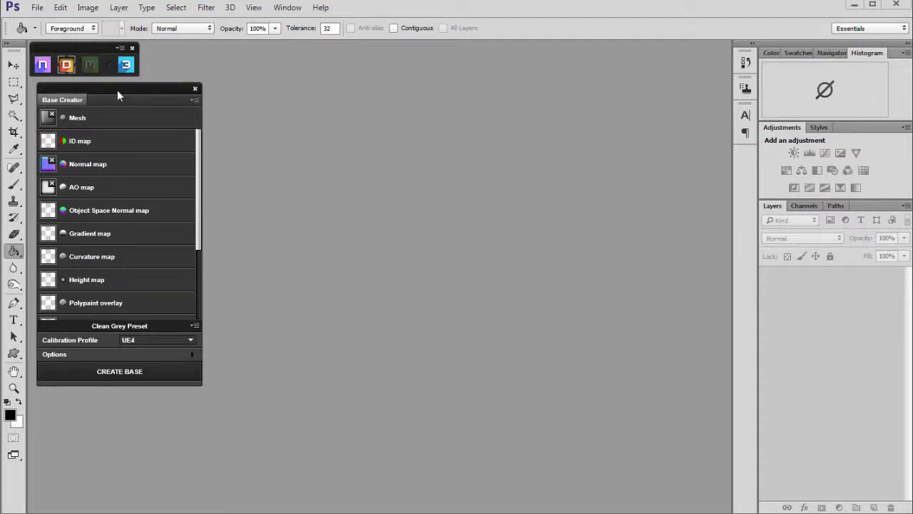
{"action": "left_click_drag", "start_coordinate": [117, 90], "coordinate": [111, 87]}
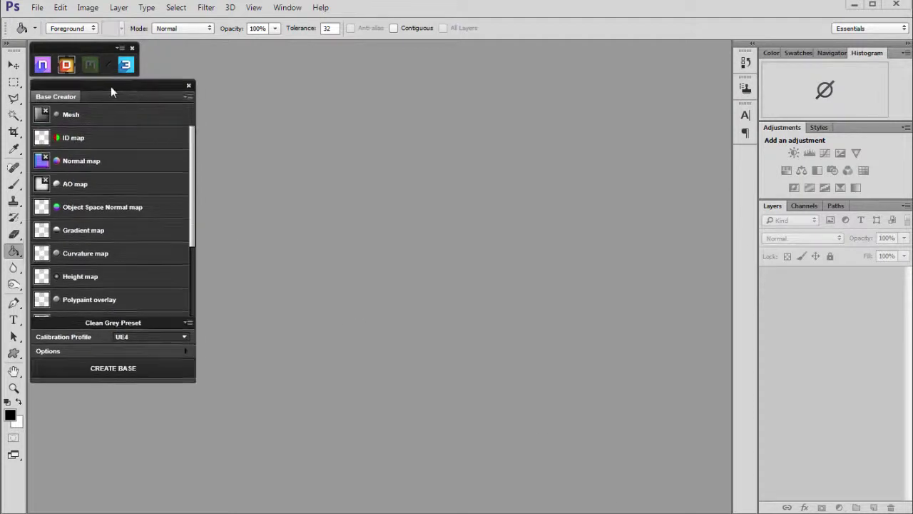
Expand the base options and set the output maps to Albedo, Gloss, Ambient Occlusion and Normal, without Metalness.
{"action": "left_click", "coordinate": [186, 350]}
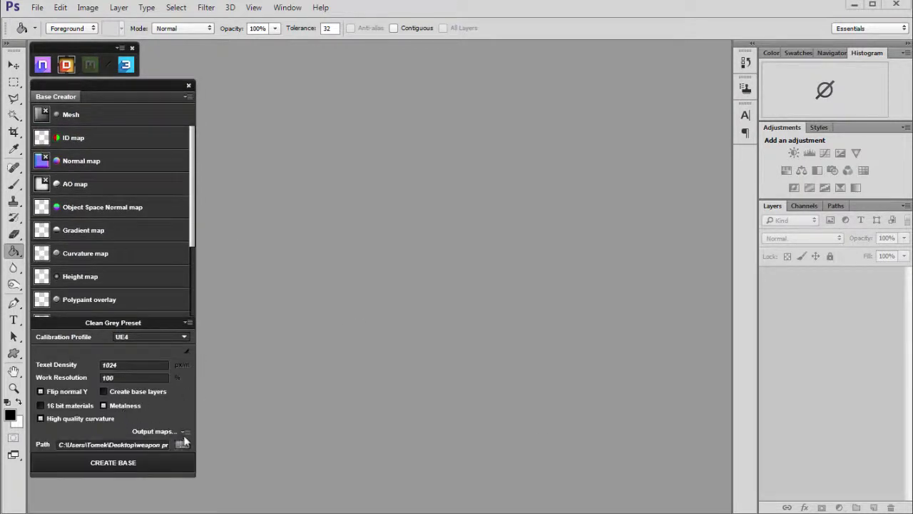
{"action": "left_click", "coordinate": [184, 432]}
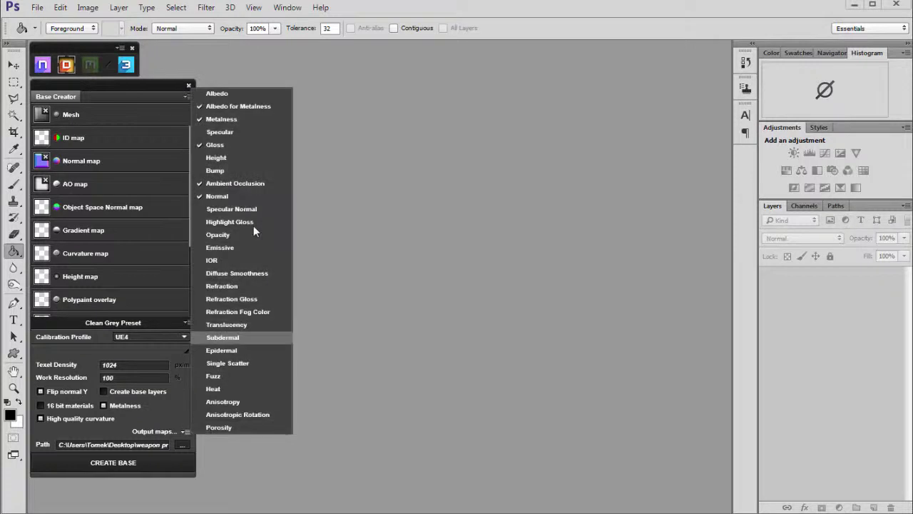
{"action": "left_click", "coordinate": [200, 96]}
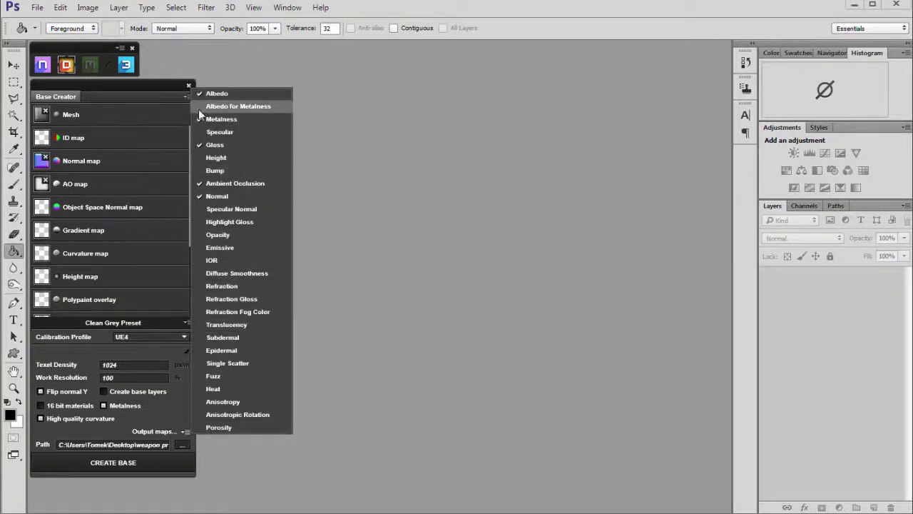
{"action": "left_click", "coordinate": [199, 120]}
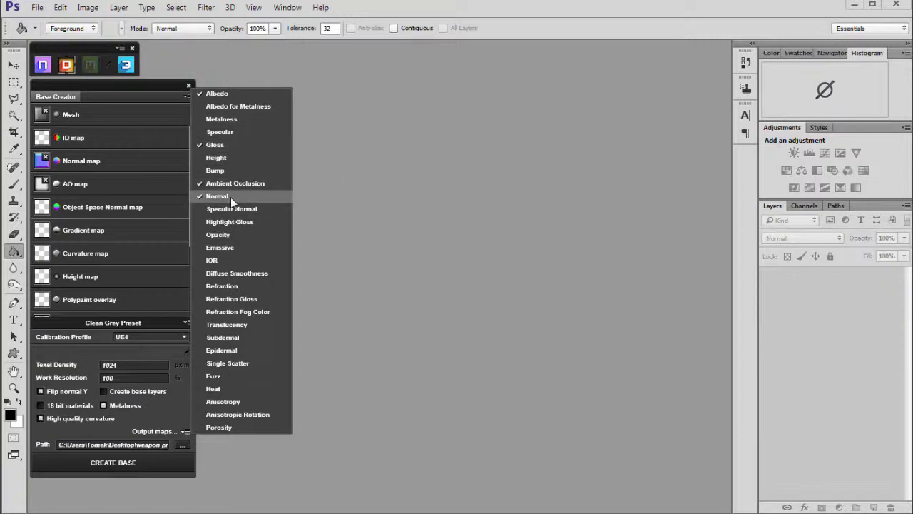
{"action": "left_click", "coordinate": [40, 356]}
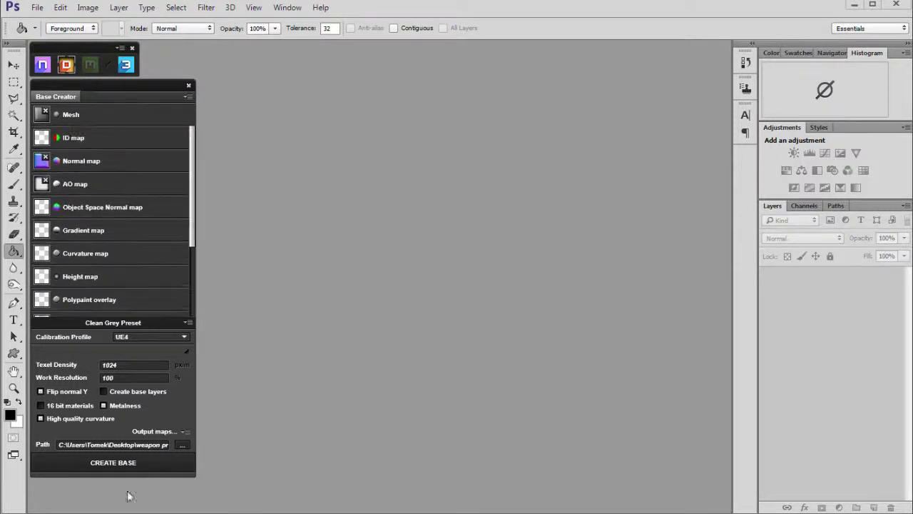
Create the base with the output path in the weapon project\magazine02 folder.
{"action": "left_click", "coordinate": [121, 465]}
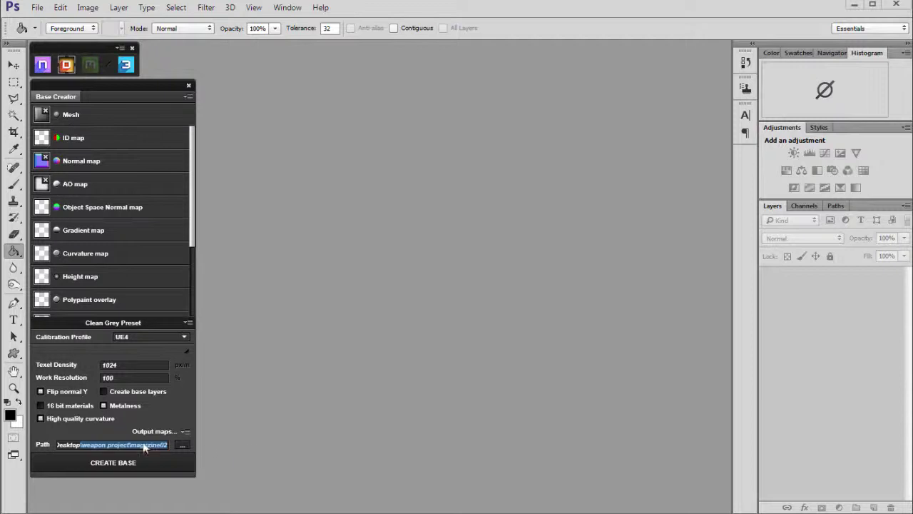
{"action": "left_click_drag", "start_coordinate": [120, 85], "coordinate": [138, 96]}
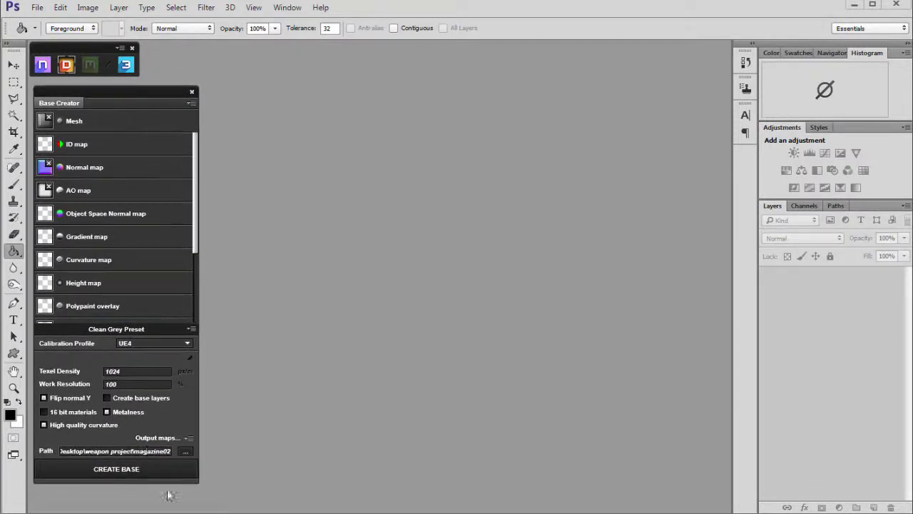
{"action": "left_click", "coordinate": [117, 468]}
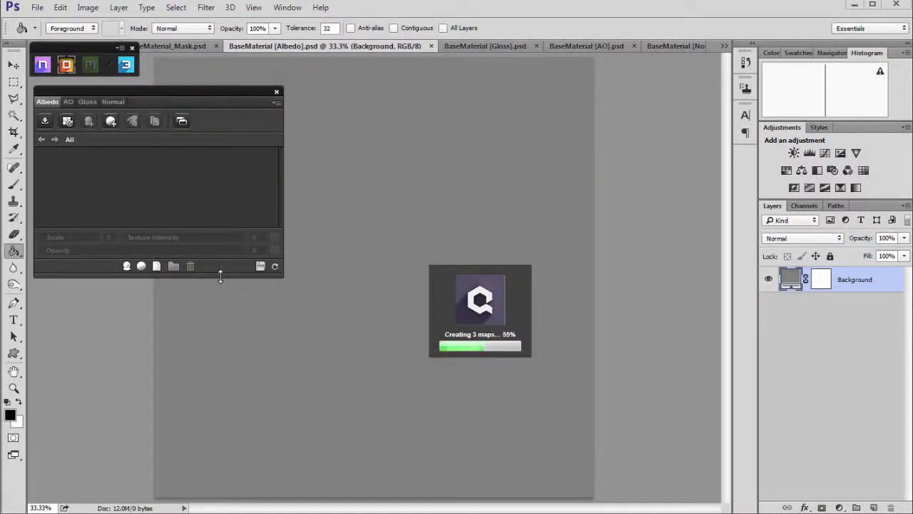
Enlarge the DDO material panel and shrink the 3DO preview window so that both fit side by side.
{"action": "left_click_drag", "start_coordinate": [214, 276], "coordinate": [199, 416]}
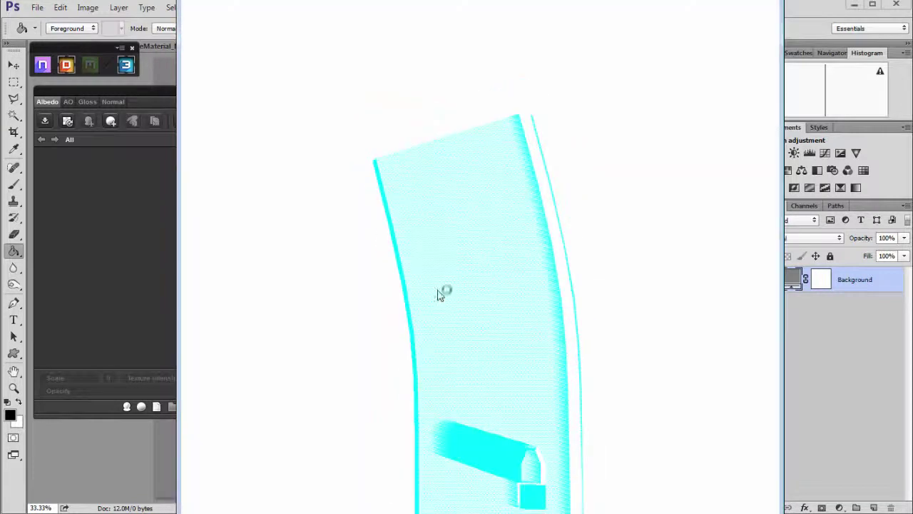
{"action": "left_click_drag", "start_coordinate": [457, 291], "coordinate": [613, 236]}
{"action": "left_click_drag", "start_coordinate": [282, 2], "coordinate": [297, 20]}
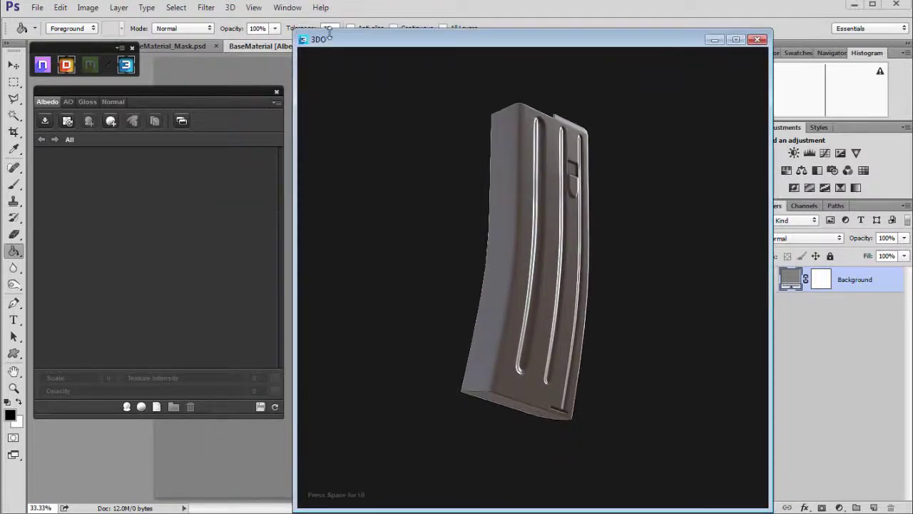
{"action": "left_click_drag", "start_coordinate": [300, 35], "coordinate": [329, 78]}
Examine the magazine model in the 3DO preview from several angles and distances.
{"action": "left_click_drag", "start_coordinate": [495, 82], "coordinate": [526, 40]}
{"action": "left_click_drag", "start_coordinate": [492, 225], "coordinate": [648, 186]}
{"action": "left_click_drag", "start_coordinate": [565, 191], "coordinate": [581, 143]}
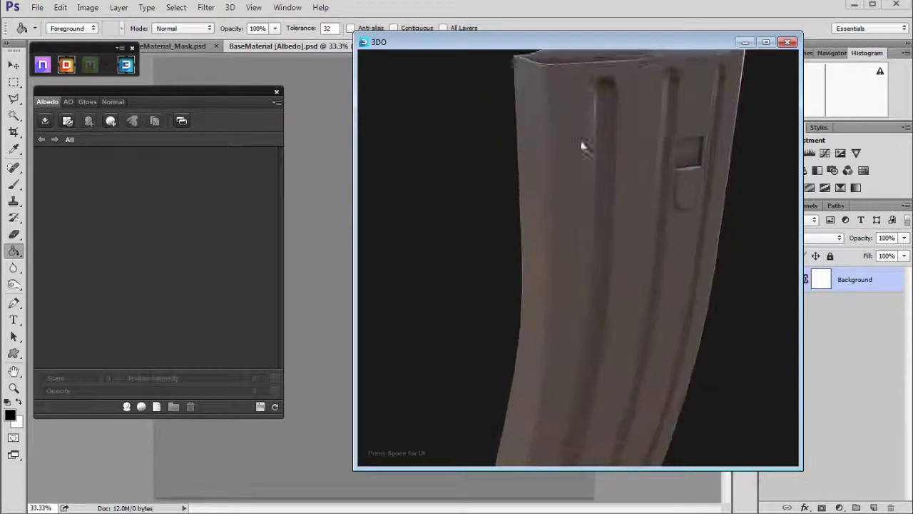
{"action": "scroll", "coordinate": [624, 220], "scroll_direction": "down", "scroll_amount": 3}
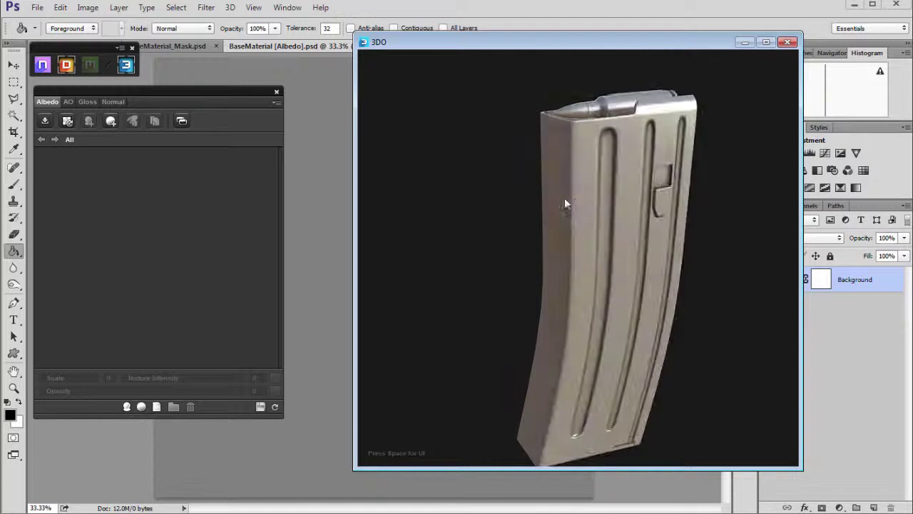
{"action": "mouse_move", "coordinate": [605, 226]}
{"action": "left_mouse_down"}
{"action": "mouse_move", "coordinate": [463, 163]}
{"action": "mouse_move", "coordinate": [626, 214]}
{"action": "mouse_move", "coordinate": [601, 218]}
{"action": "mouse_move", "coordinate": [543, 259]}
{"action": "mouse_move", "coordinate": [525, 235]}
{"action": "mouse_move", "coordinate": [753, 235]}
{"action": "mouse_move", "coordinate": [705, 229]}
{"action": "mouse_move", "coordinate": [712, 237]}
{"action": "mouse_move", "coordinate": [606, 212]}
{"action": "mouse_move", "coordinate": [615, 225]}
{"action": "mouse_move", "coordinate": [606, 226]}
{"action": "left_mouse_up"}
{"action": "left_click", "coordinate": [232, 293]}
{"action": "left_click_drag", "start_coordinate": [510, 202], "coordinate": [595, 274]}
Search the smart materials for "battle", compare Battle Armor with Battle Armor 2, and create Battle Armor 2 on the magazine.
{"action": "left_click", "coordinate": [125, 407]}
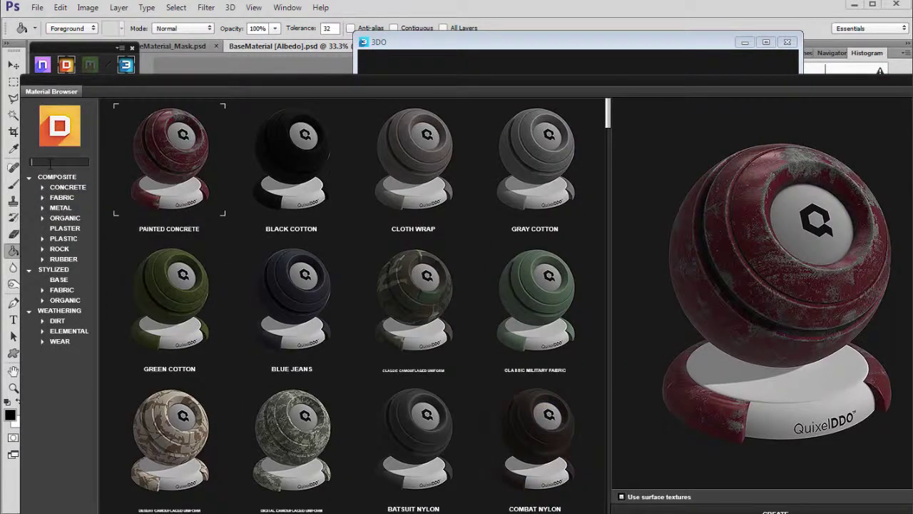
{"action": "left_click", "coordinate": [50, 162]}
{"action": "type", "text": "battle"}
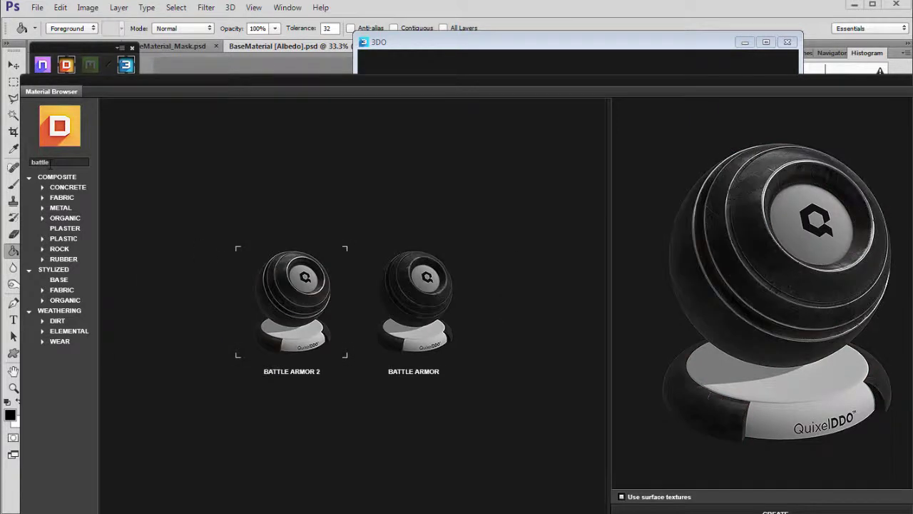
{"action": "left_click", "coordinate": [409, 293]}
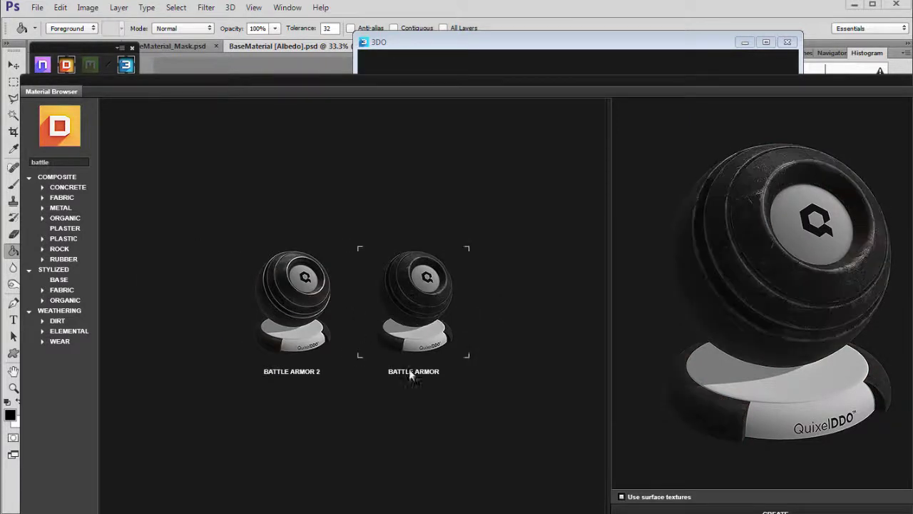
{"action": "left_click", "coordinate": [287, 278]}
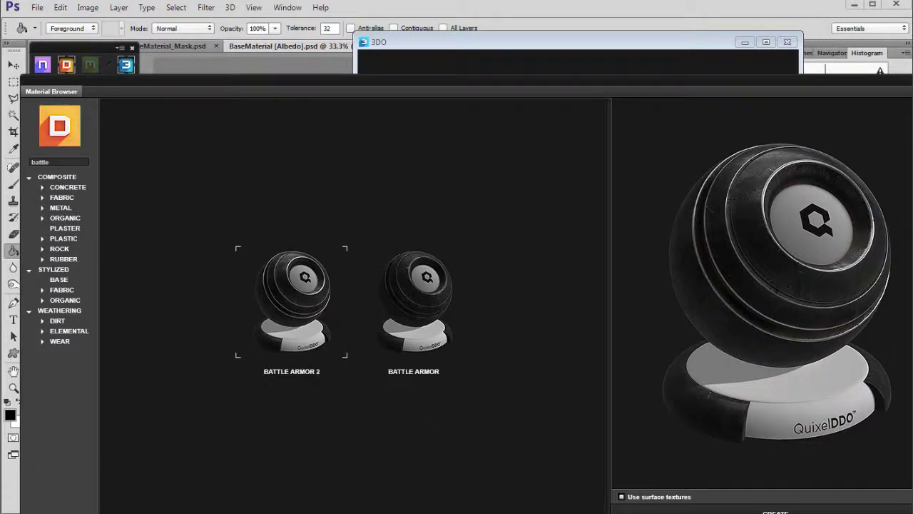
{"action": "left_click", "coordinate": [775, 512]}
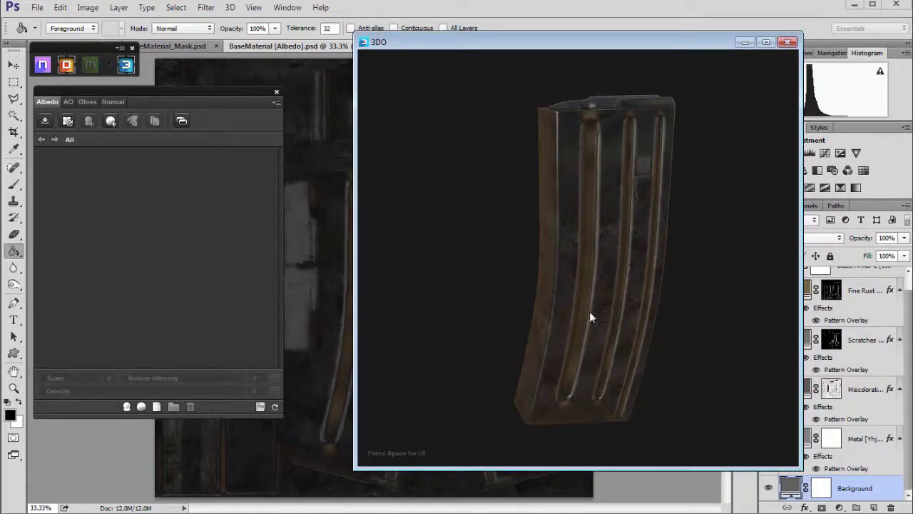
Inspect the textured magazine, open the Battle Armor 2 group and hide its Fine Rust layer.
{"action": "left_click_drag", "start_coordinate": [572, 303], "coordinate": [596, 208]}
{"action": "scroll", "coordinate": [484, 253], "scroll_direction": "up", "scroll_amount": 3}
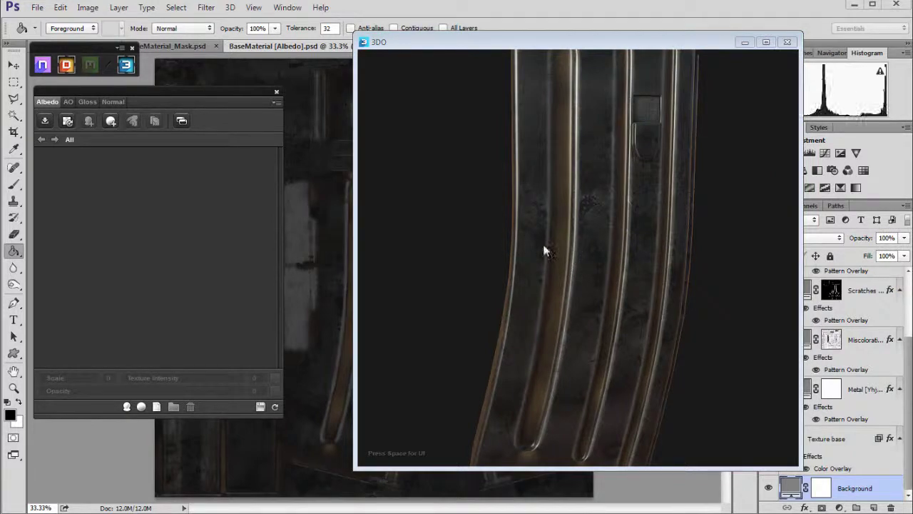
{"action": "left_click_drag", "start_coordinate": [494, 264], "coordinate": [520, 278]}
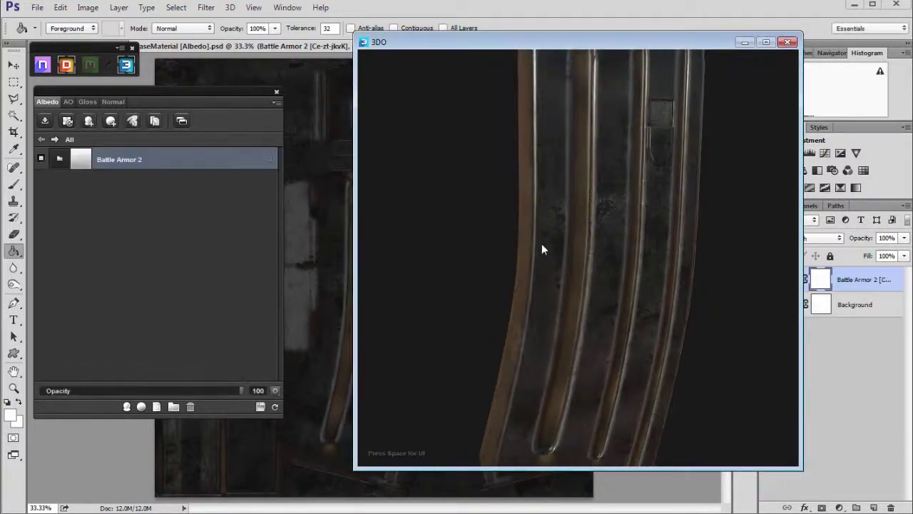
{"action": "scroll", "coordinate": [524, 222], "scroll_direction": "down", "scroll_amount": 3}
{"action": "left_click_drag", "start_coordinate": [524, 222], "coordinate": [577, 311]}
{"action": "left_click", "coordinate": [59, 161]}
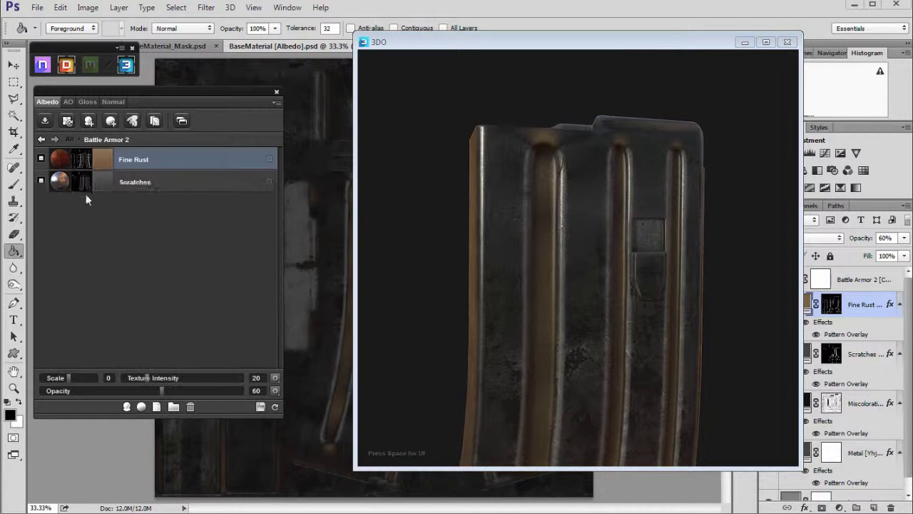
{"action": "left_click", "coordinate": [41, 159]}
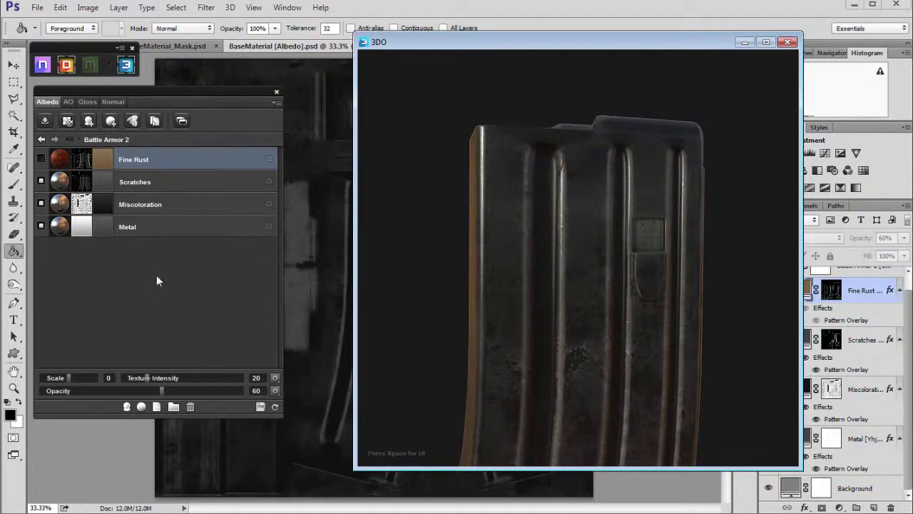
Move the 3DO preview window clear of the Photoshop layer list and select the Miscoloration layer's mask.
{"action": "left_click_drag", "start_coordinate": [535, 264], "coordinate": [521, 242]}
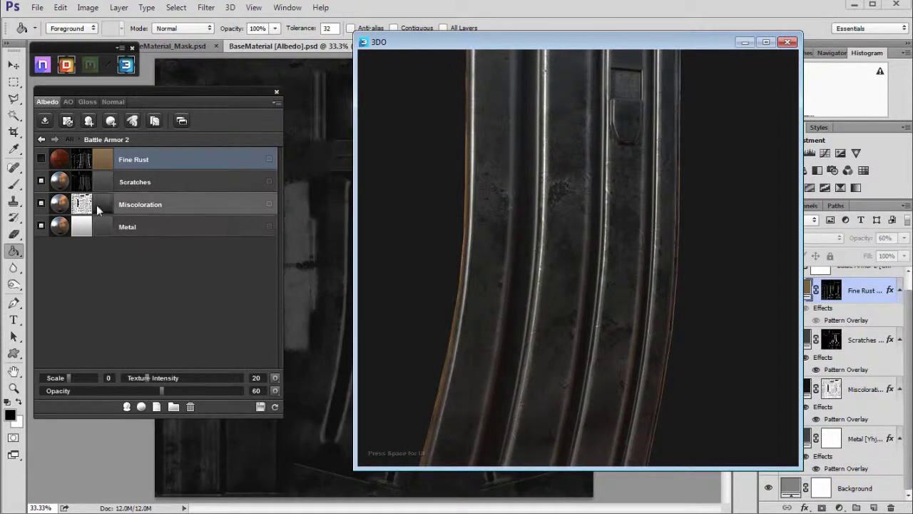
{"action": "left_click", "coordinate": [870, 303]}
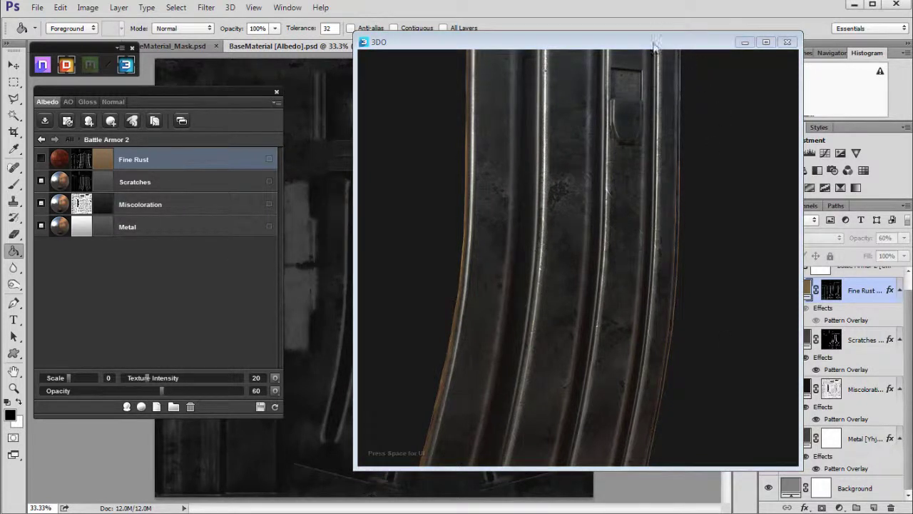
{"action": "left_click_drag", "start_coordinate": [655, 46], "coordinate": [610, 47]}
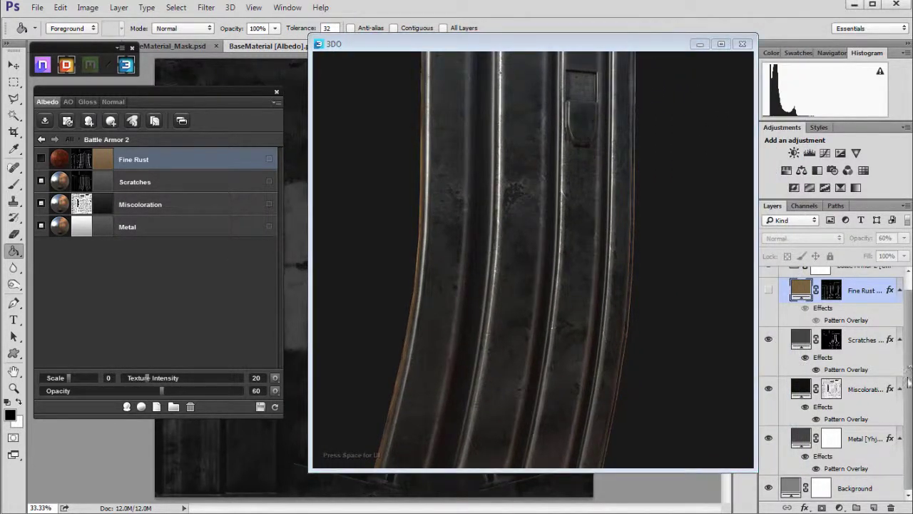
{"action": "left_click", "coordinate": [831, 389]}
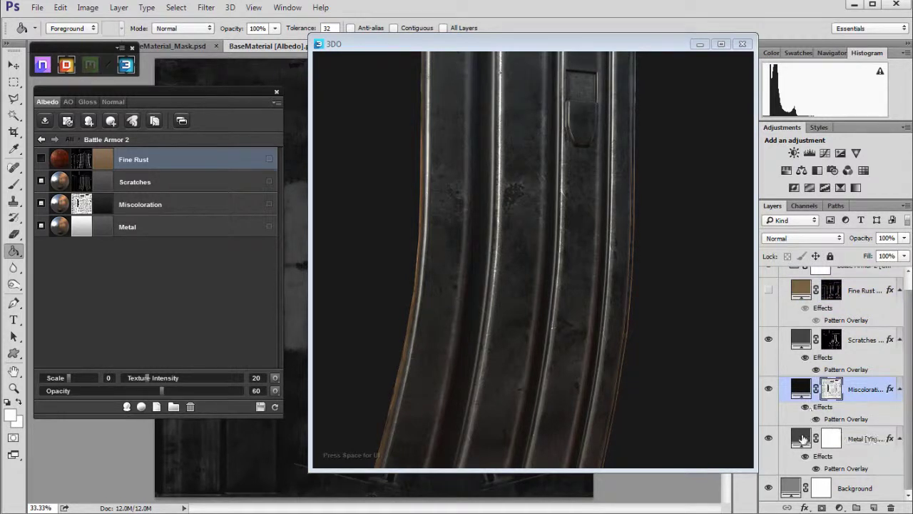
Darken the Metal layer of Battle Armor 2 by setting its solid color to 292929.
{"action": "left_click", "coordinate": [106, 228]}
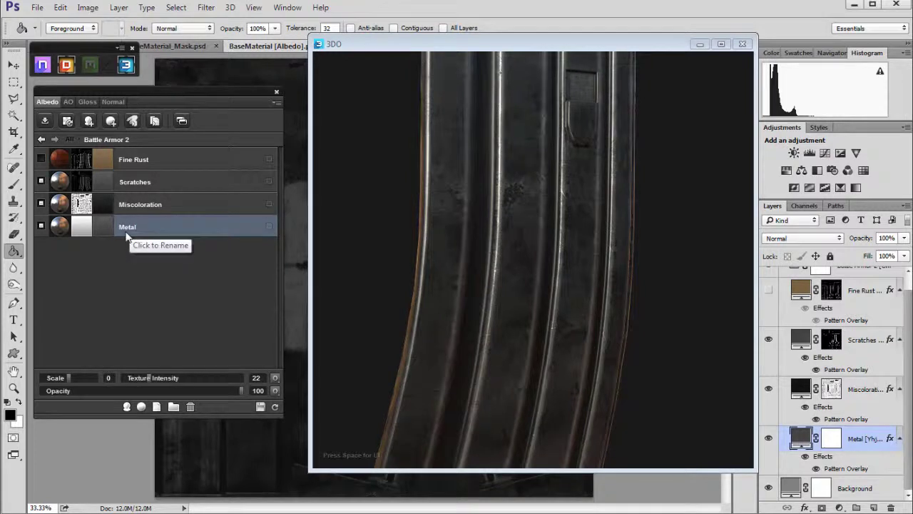
{"action": "left_click", "coordinate": [100, 233]}
{"action": "left_click_drag", "start_coordinate": [442, 69], "coordinate": [735, 92]}
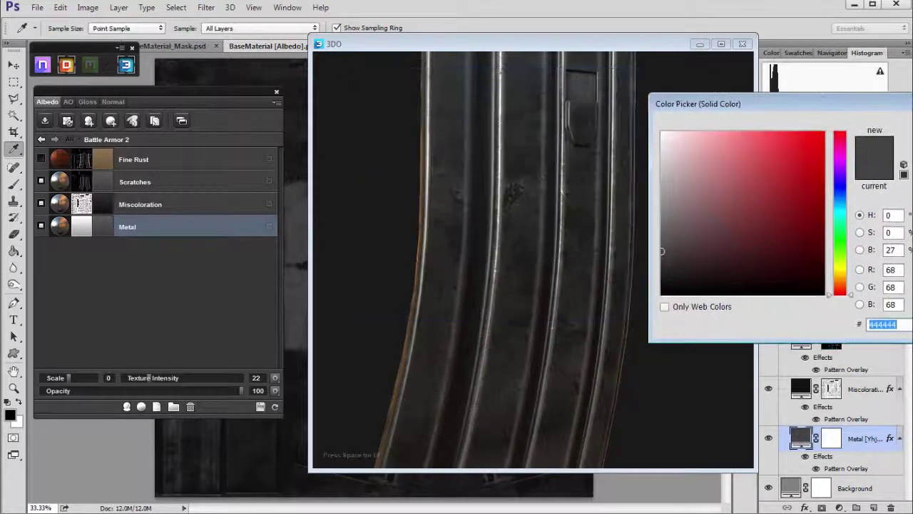
{"action": "left_click", "coordinate": [663, 269]}
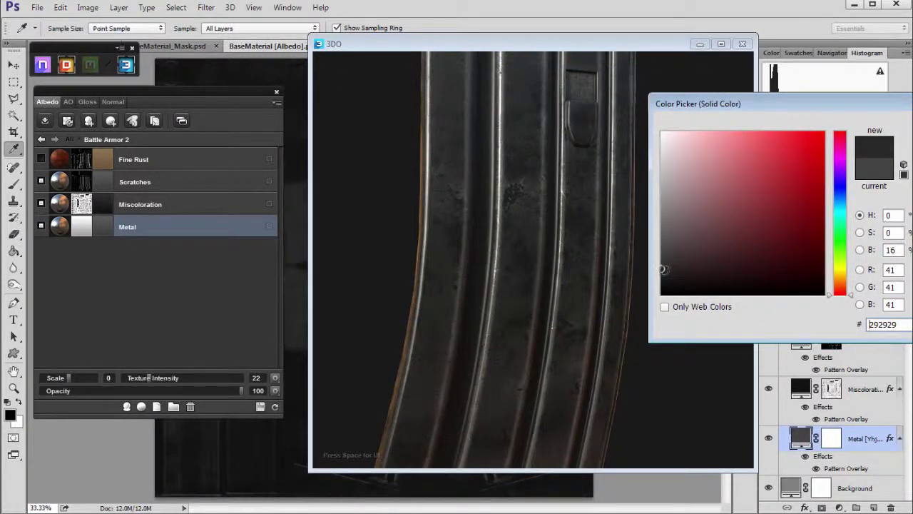
{"action": "key", "text": "Return"}
Edit the Scratches layer's mask, comparing the Acid Large and Acid presets, and finish with Acid applied.
{"action": "left_click_drag", "start_coordinate": [487, 259], "coordinate": [314, 271]}
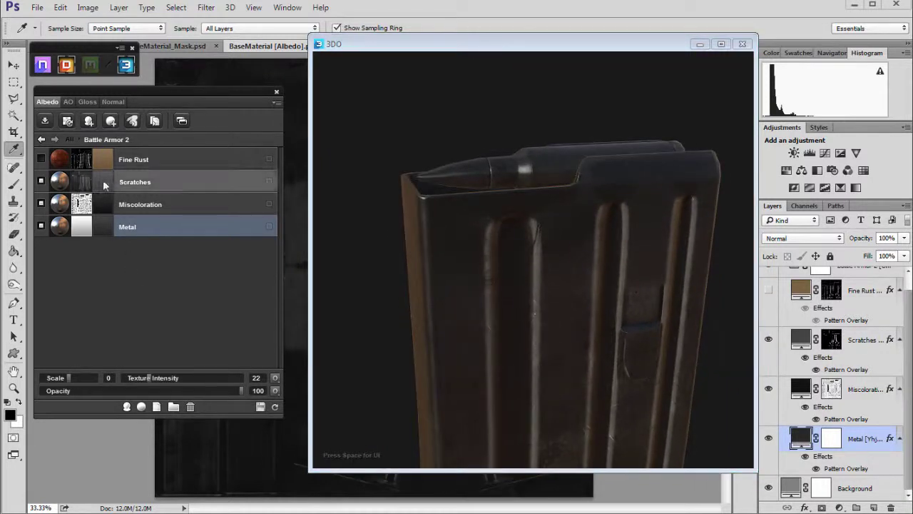
{"action": "left_click_drag", "start_coordinate": [467, 258], "coordinate": [485, 275]}
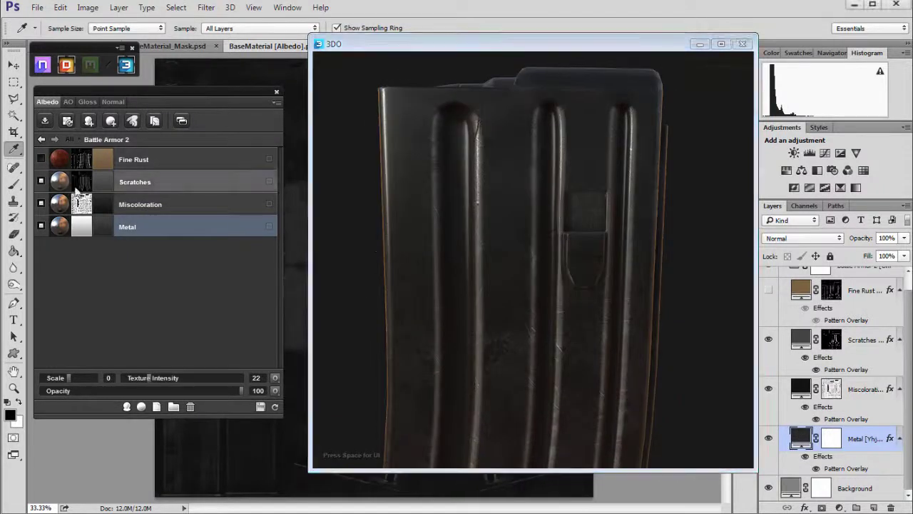
{"action": "left_click", "coordinate": [77, 188]}
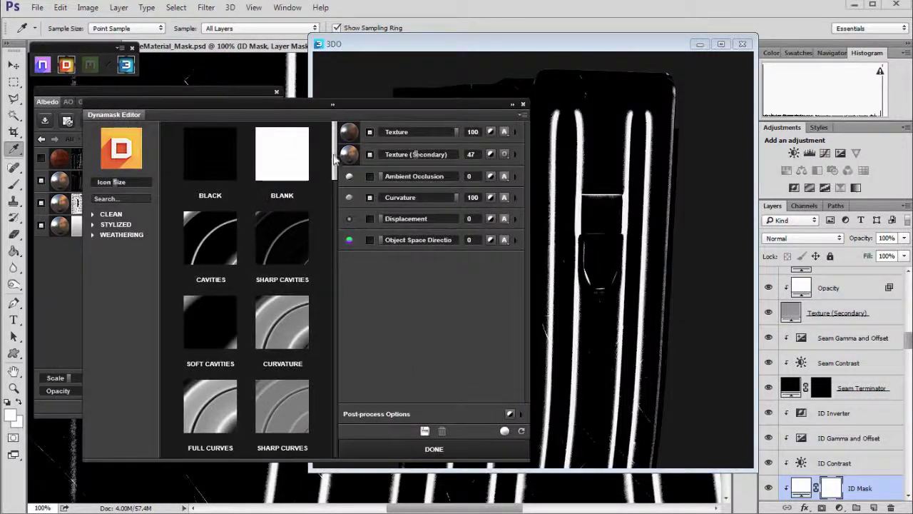
{"action": "left_click_drag", "start_coordinate": [334, 158], "coordinate": [330, 334]}
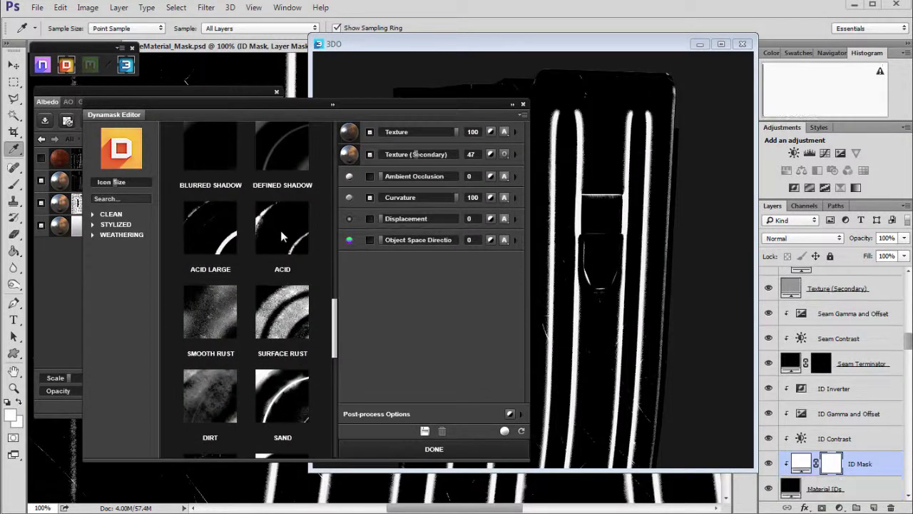
{"action": "left_click", "coordinate": [203, 230]}
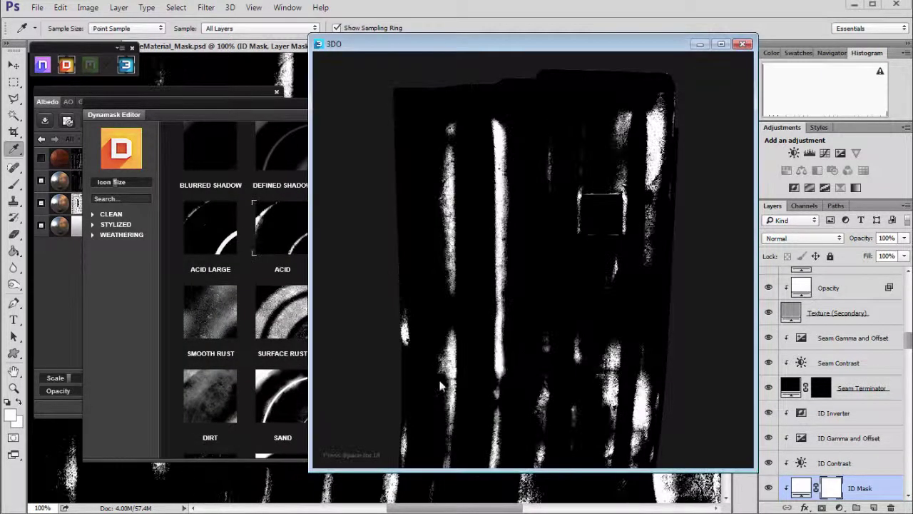
{"action": "left_click", "coordinate": [251, 105]}
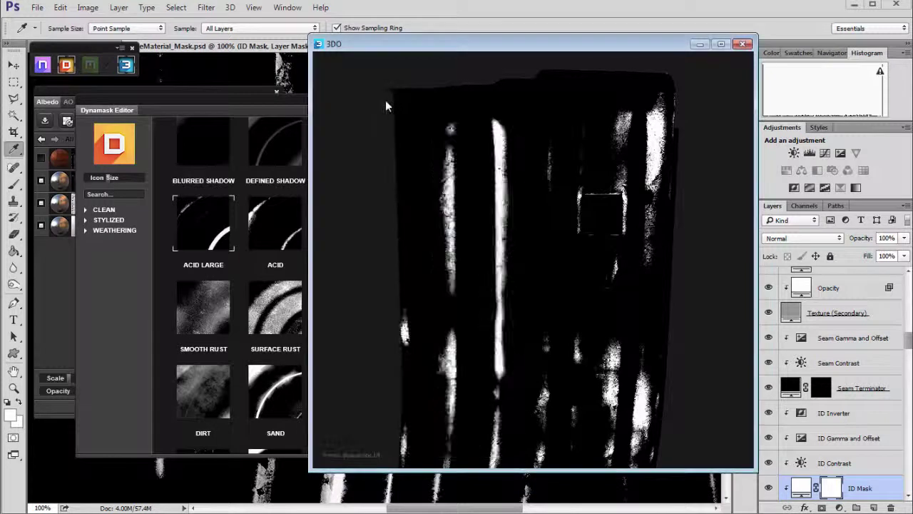
{"action": "left_click", "coordinate": [257, 108]}
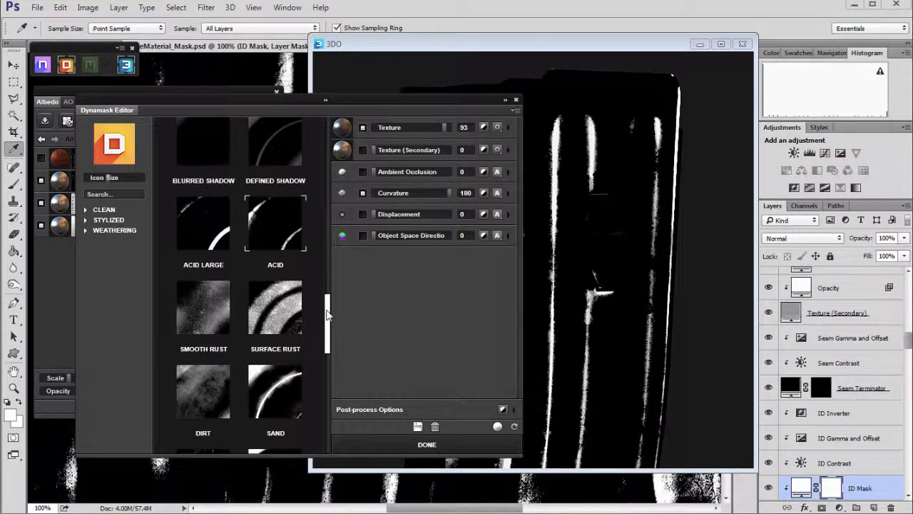
{"action": "left_click", "coordinate": [251, 116]}
{"action": "left_click_drag", "start_coordinate": [325, 303], "coordinate": [329, 349]}
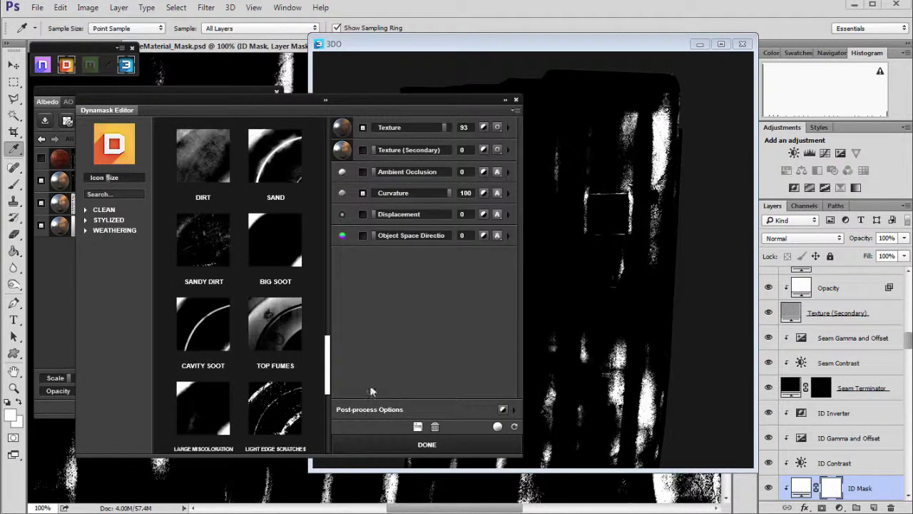
{"action": "left_click", "coordinate": [426, 444]}
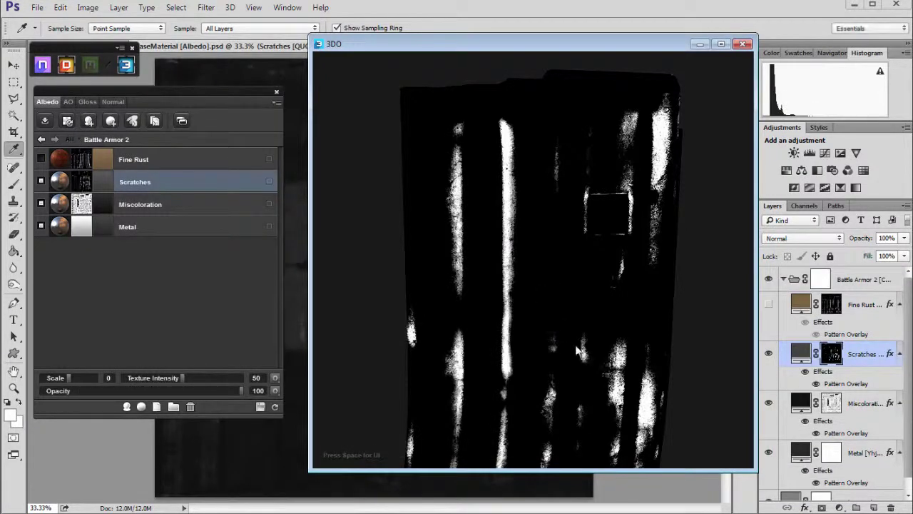
Examine the wear from the new Scratches mask on the magazine from several angles and distances.
{"action": "left_click_drag", "start_coordinate": [581, 358], "coordinate": [528, 350]}
{"action": "scroll", "coordinate": [572, 275], "scroll_direction": "down", "scroll_amount": 3}
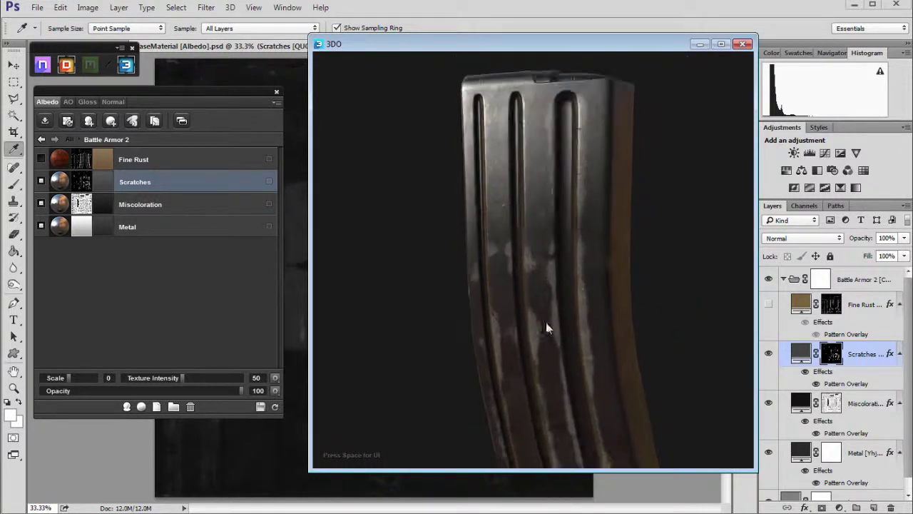
{"action": "mouse_move", "coordinate": [525, 275]}
{"action": "left_mouse_down"}
{"action": "mouse_move", "coordinate": [544, 177]}
{"action": "mouse_move", "coordinate": [559, 304]}
{"action": "mouse_move", "coordinate": [538, 285]}
{"action": "left_mouse_up"}
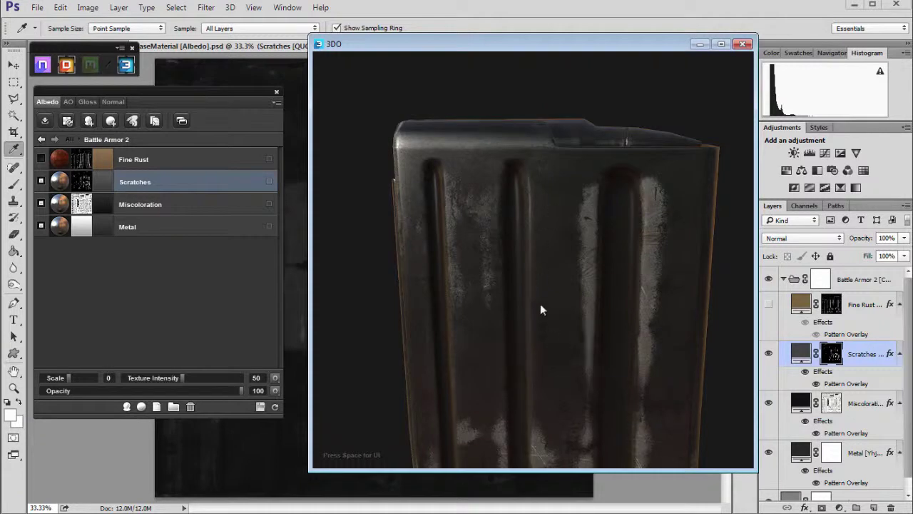
{"action": "left_click_drag", "start_coordinate": [525, 336], "coordinate": [528, 249]}
{"action": "left_click_drag", "start_coordinate": [538, 293], "coordinate": [551, 271]}
{"action": "left_click", "coordinate": [144, 294]}
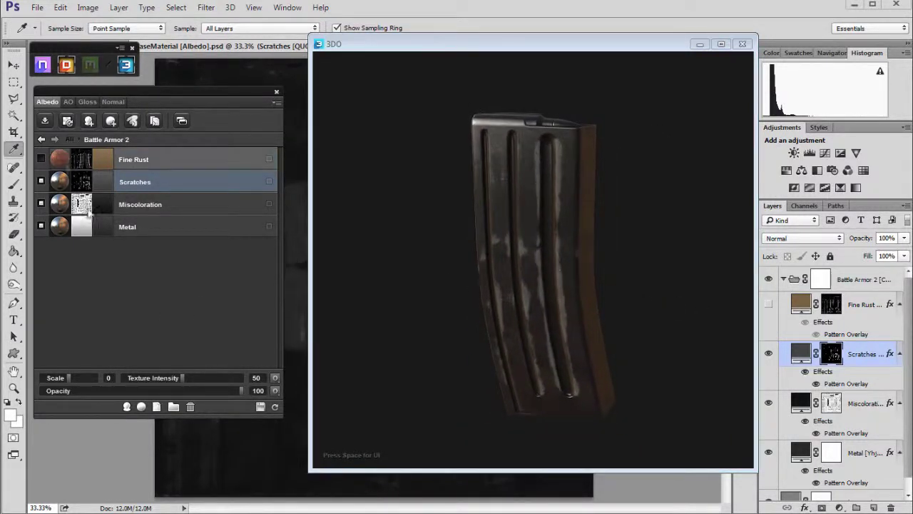
Return to the top material level and create a Dried Mud base material above the Battle Armor 2 group.
{"action": "left_click", "coordinate": [41, 140]}
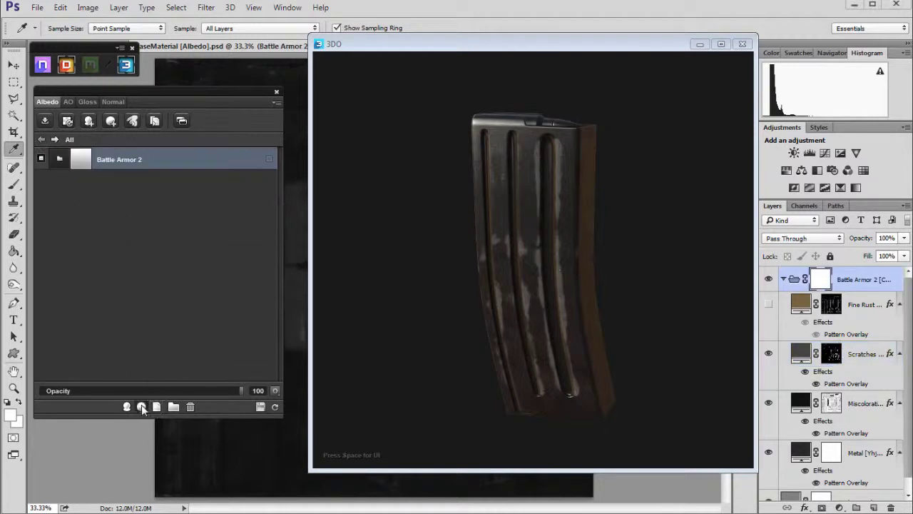
{"action": "double_click", "coordinate": [227, 278]}
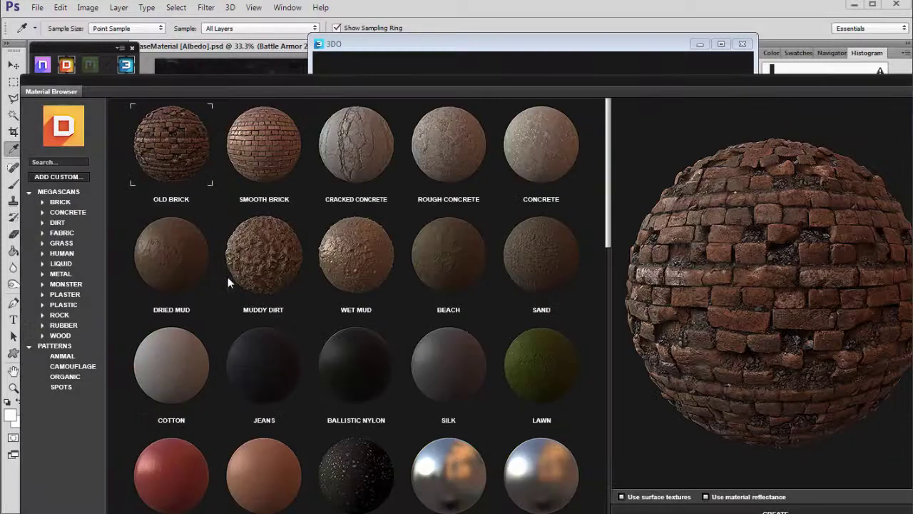
{"action": "left_click", "coordinate": [159, 255]}
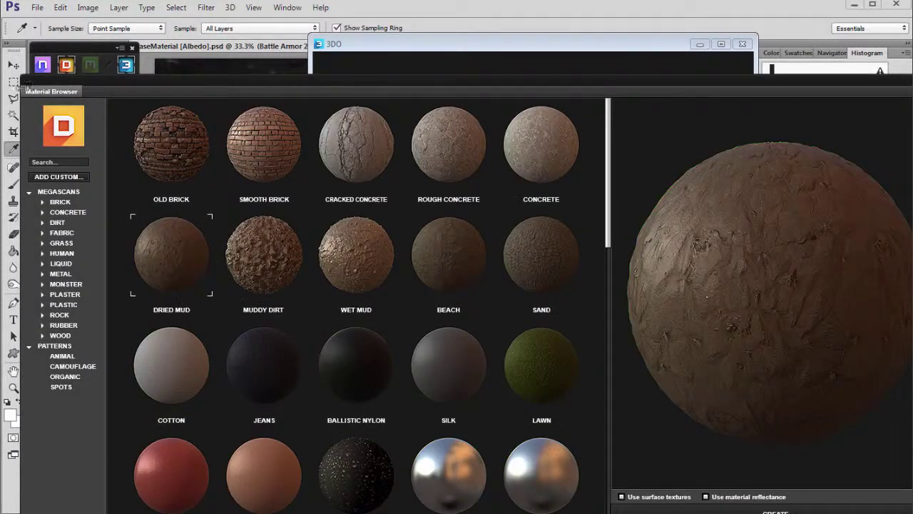
{"action": "left_click_drag", "start_coordinate": [21, 77], "coordinate": [194, 79]}
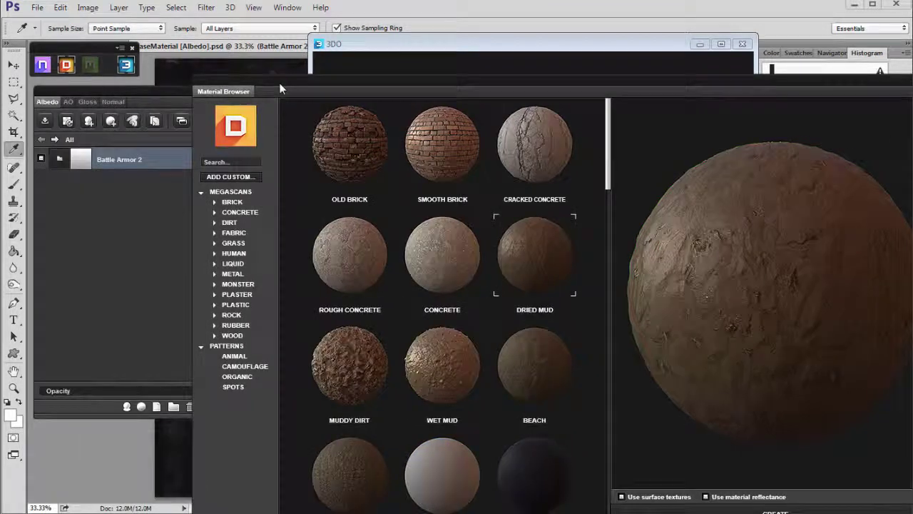
{"action": "left_click_drag", "start_coordinate": [279, 84], "coordinate": [162, 47]}
{"action": "left_click", "coordinate": [638, 476]}
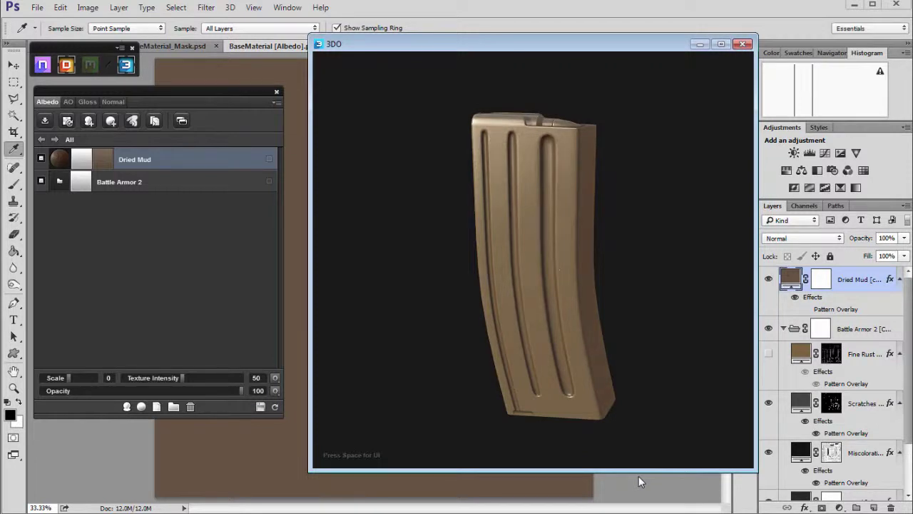
Apply the Sand preset to the Dried Mud layer's mask and finish the mask.
{"action": "mouse_move", "coordinate": [598, 303]}
{"action": "left_mouse_down"}
{"action": "mouse_move", "coordinate": [450, 300]}
{"action": "mouse_move", "coordinate": [497, 300]}
{"action": "mouse_move", "coordinate": [526, 312]}
{"action": "mouse_move", "coordinate": [511, 286]}
{"action": "mouse_move", "coordinate": [705, 270]}
{"action": "mouse_move", "coordinate": [638, 265]}
{"action": "mouse_move", "coordinate": [686, 303]}
{"action": "mouse_move", "coordinate": [625, 281]}
{"action": "mouse_move", "coordinate": [613, 295]}
{"action": "mouse_move", "coordinate": [621, 292]}
{"action": "mouse_move", "coordinate": [623, 313]}
{"action": "mouse_move", "coordinate": [612, 300]}
{"action": "mouse_move", "coordinate": [588, 305]}
{"action": "left_mouse_up"}
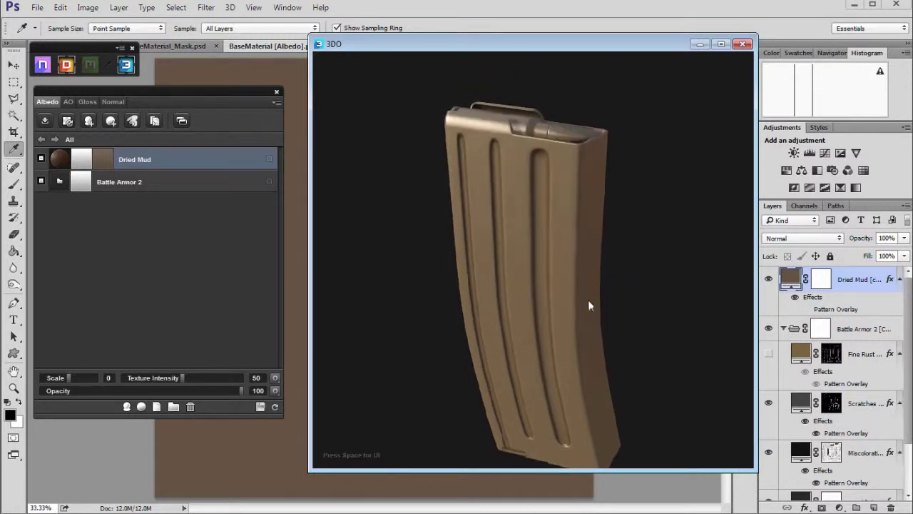
{"action": "left_click", "coordinate": [80, 162]}
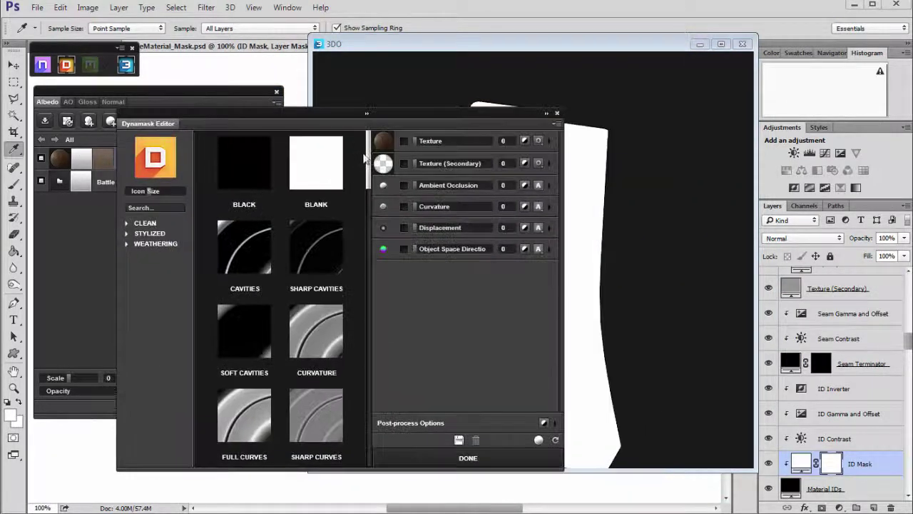
{"action": "left_click_drag", "start_coordinate": [363, 158], "coordinate": [361, 354]}
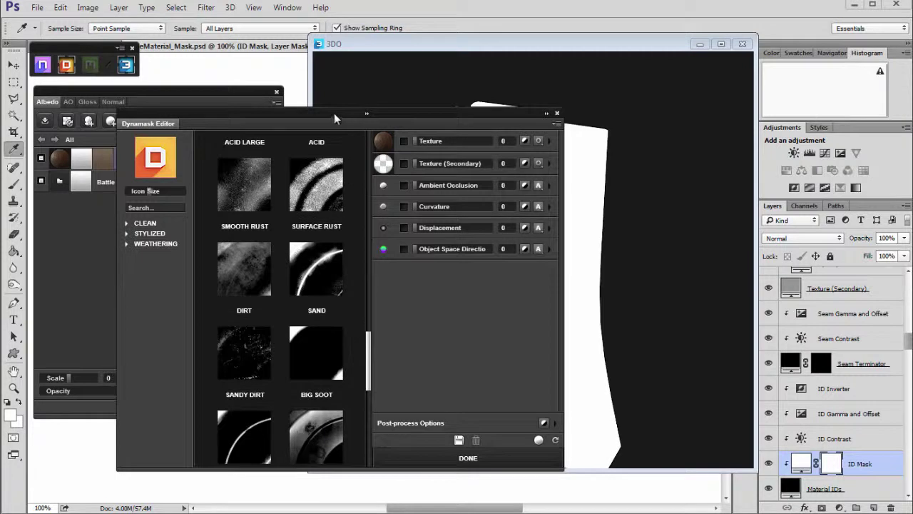
{"action": "left_click_drag", "start_coordinate": [334, 113], "coordinate": [328, 99]}
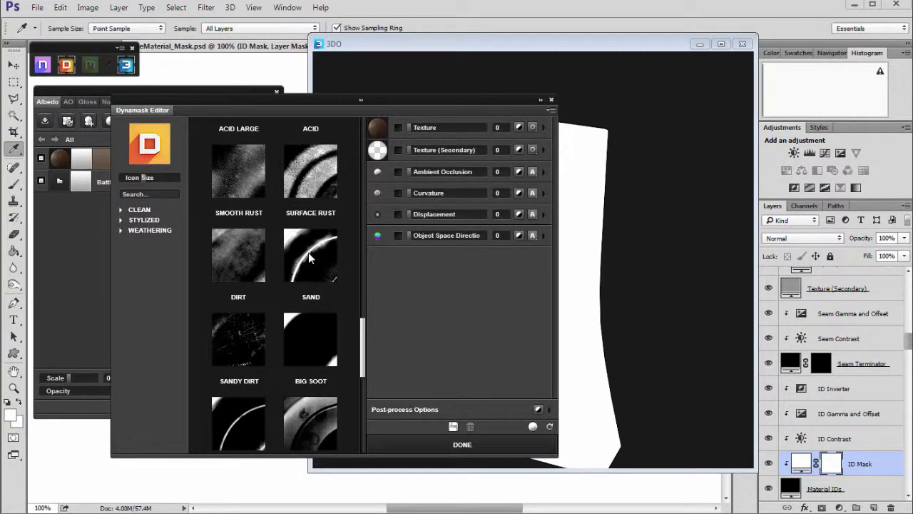
{"action": "left_click", "coordinate": [309, 252]}
{"action": "left_click", "coordinate": [385, 99]}
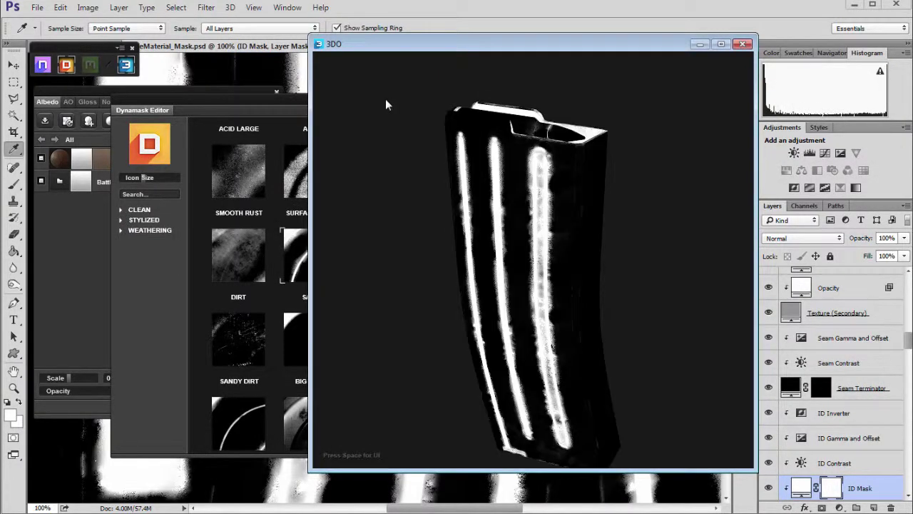
{"action": "left_click", "coordinate": [264, 107]}
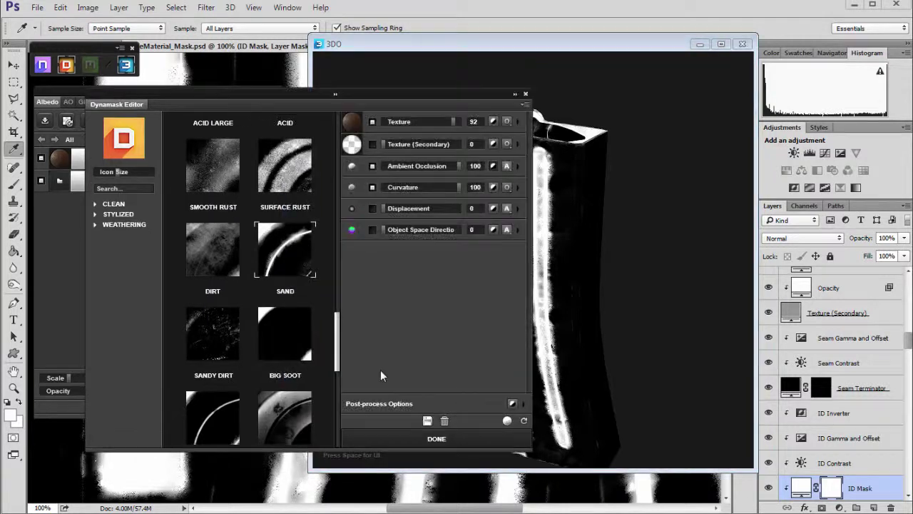
{"action": "left_click", "coordinate": [411, 438]}
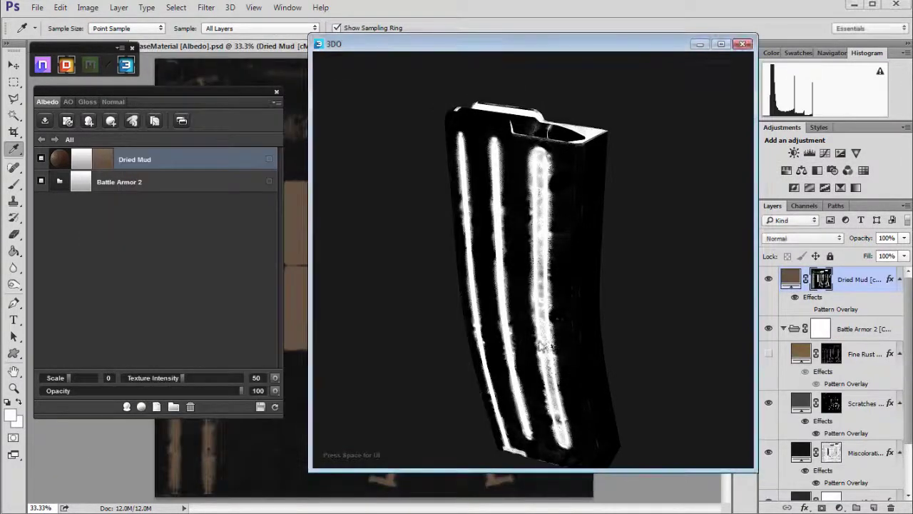
Duplicate the Dried Mud layer and apply the Sandy Dirt preset to the upper copy's mask.
{"action": "mouse_move", "coordinate": [485, 334]}
{"action": "left_mouse_down"}
{"action": "mouse_move", "coordinate": [552, 273]}
{"action": "mouse_move", "coordinate": [544, 292]}
{"action": "mouse_move", "coordinate": [648, 341]}
{"action": "mouse_move", "coordinate": [823, 325]}
{"action": "mouse_move", "coordinate": [343, 296]}
{"action": "mouse_move", "coordinate": [512, 353]}
{"action": "mouse_move", "coordinate": [421, 319]}
{"action": "mouse_move", "coordinate": [528, 329]}
{"action": "mouse_move", "coordinate": [541, 310]}
{"action": "mouse_move", "coordinate": [573, 349]}
{"action": "mouse_move", "coordinate": [511, 351]}
{"action": "mouse_move", "coordinate": [530, 351]}
{"action": "mouse_move", "coordinate": [526, 369]}
{"action": "mouse_move", "coordinate": [550, 363]}
{"action": "left_mouse_up"}
{"action": "scroll", "coordinate": [573, 350], "scroll_direction": "up", "scroll_amount": 3}
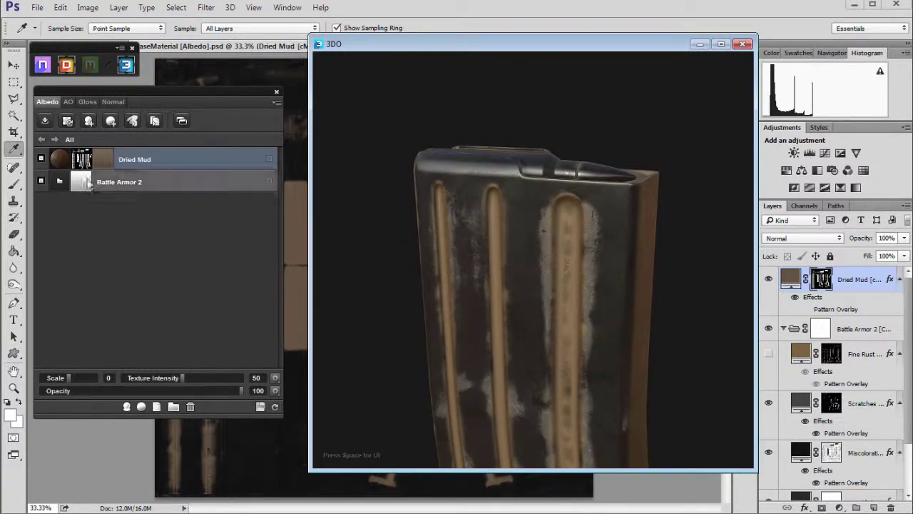
{"action": "left_click", "coordinate": [154, 122]}
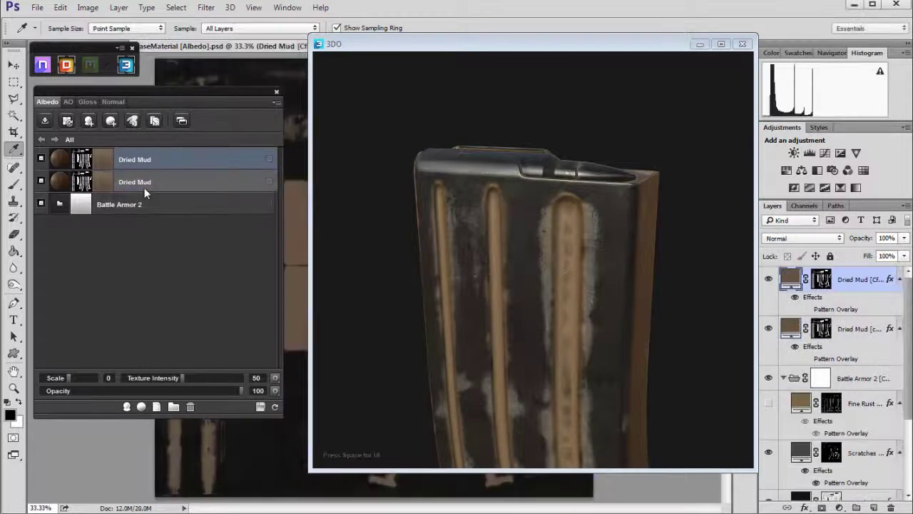
{"action": "left_click", "coordinate": [82, 160]}
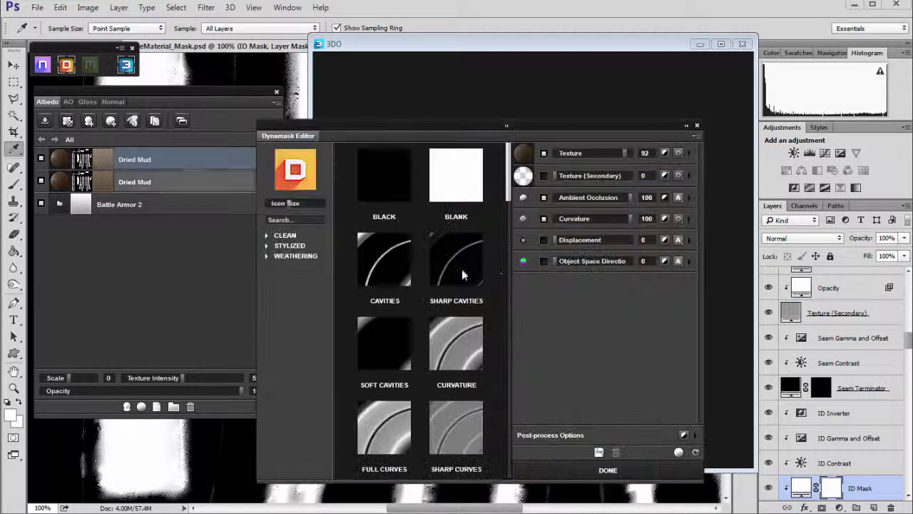
{"action": "scroll", "coordinate": [500, 355], "scroll_direction": "down", "scroll_amount": 5}
{"action": "scroll", "coordinate": [500, 354], "scroll_direction": "down", "scroll_amount": 6}
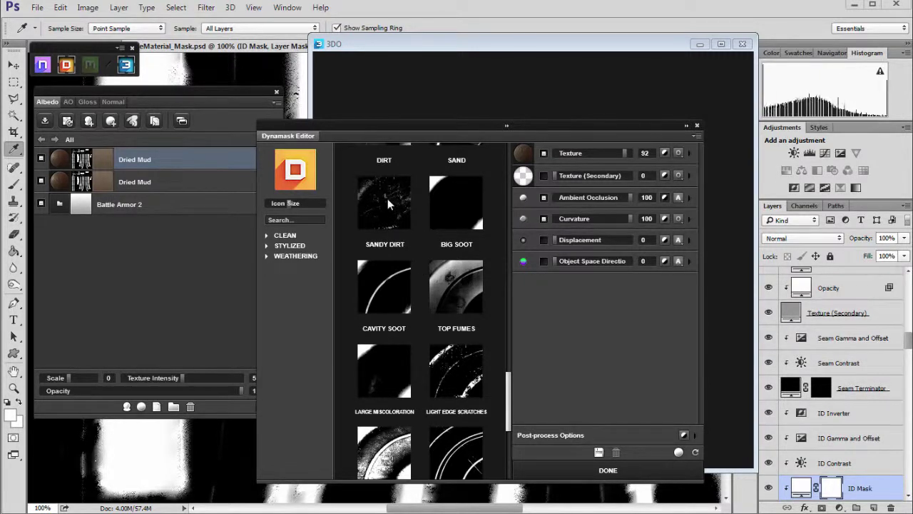
{"action": "left_click", "coordinate": [385, 207]}
{"action": "left_click", "coordinate": [601, 473]}
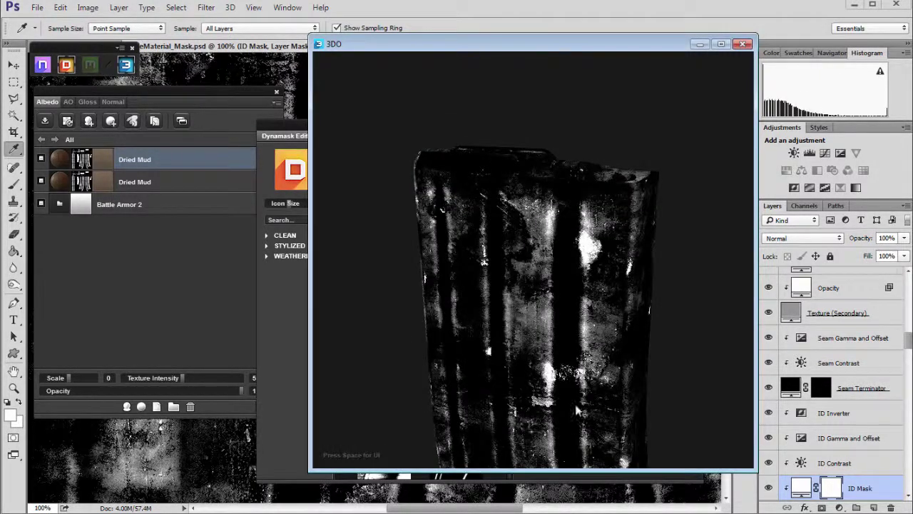
Check the Sandy Dirt mask's Curvature settings, darken the mask with a post-process brightness of -32, and finish it.
{"action": "left_click_drag", "start_coordinate": [495, 288], "coordinate": [365, 187]}
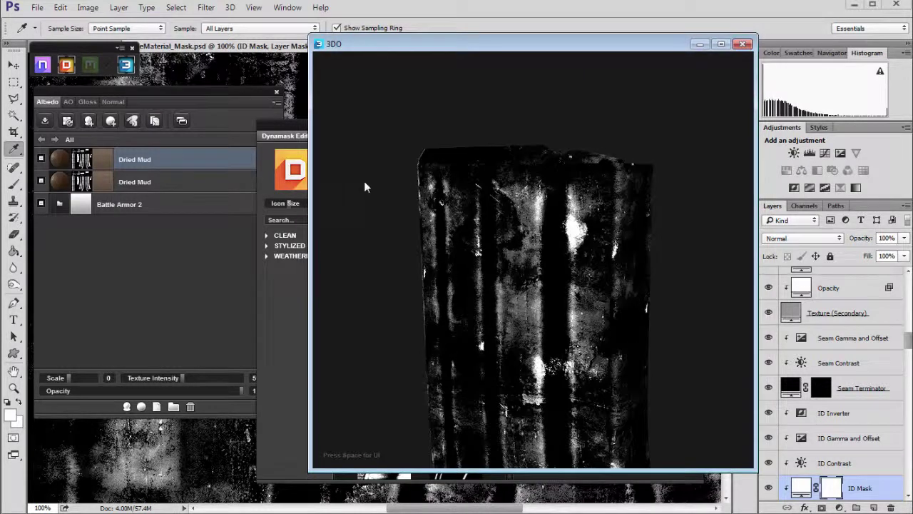
{"action": "left_click_drag", "start_coordinate": [285, 127], "coordinate": [120, 109]}
{"action": "left_click_drag", "start_coordinate": [578, 293], "coordinate": [592, 239]}
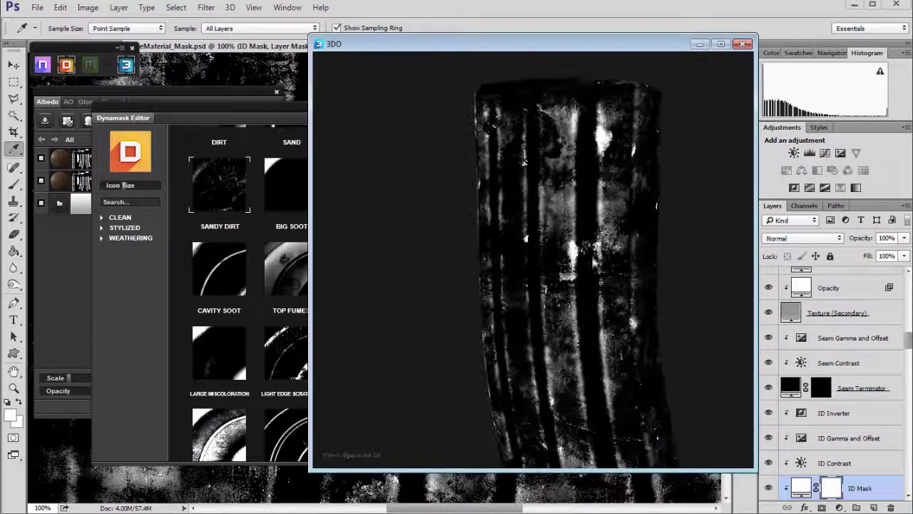
{"action": "left_click", "coordinate": [263, 111]}
{"action": "left_click_drag", "start_coordinate": [263, 109], "coordinate": [203, 86]}
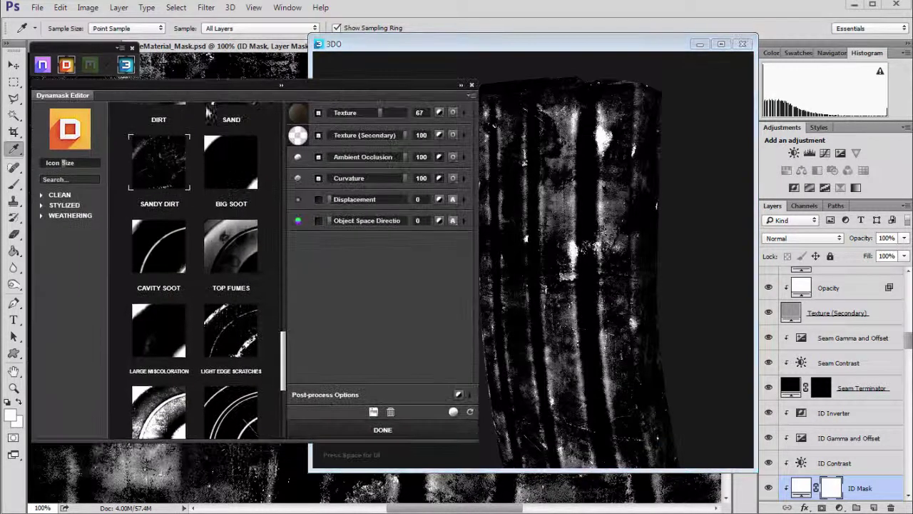
{"action": "left_click", "coordinate": [463, 179]}
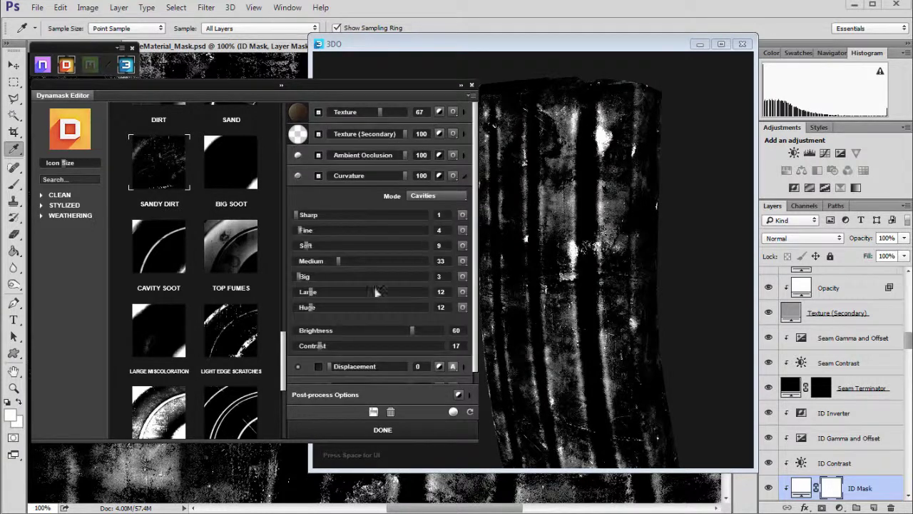
{"action": "scroll", "coordinate": [432, 330], "scroll_direction": "down", "scroll_amount": 1}
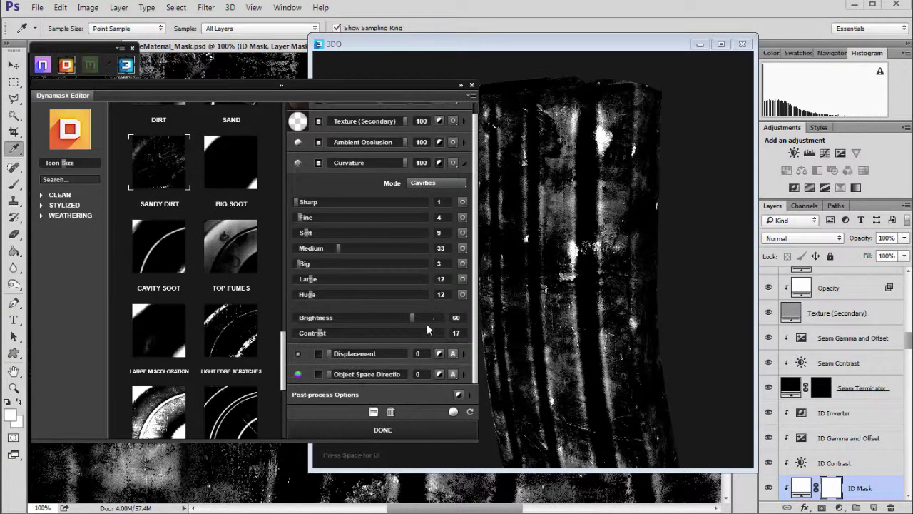
{"action": "left_click", "coordinate": [459, 395]}
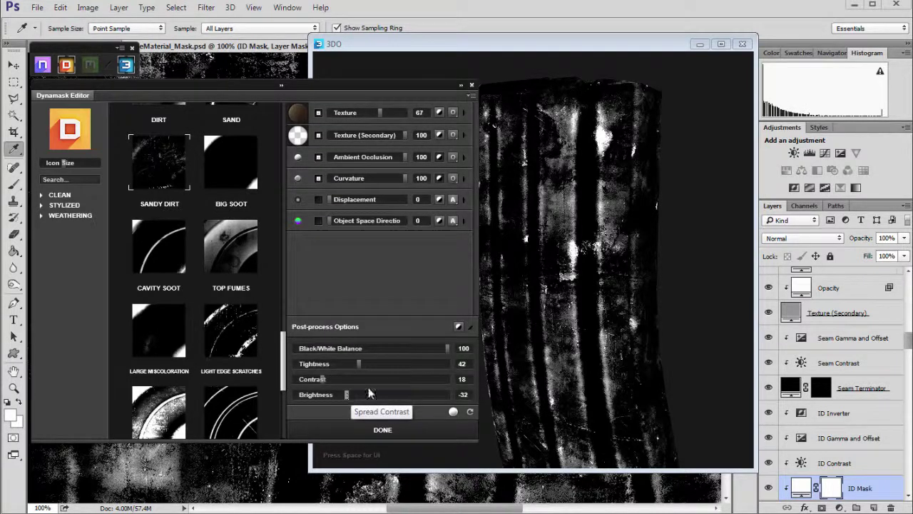
{"action": "left_click", "coordinate": [560, 356]}
{"action": "left_click", "coordinate": [236, 87]}
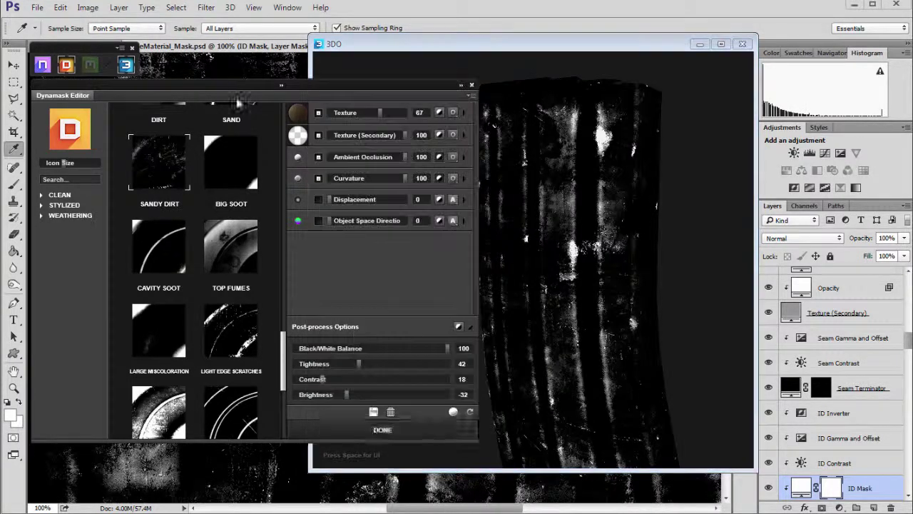
{"action": "left_click", "coordinate": [374, 430]}
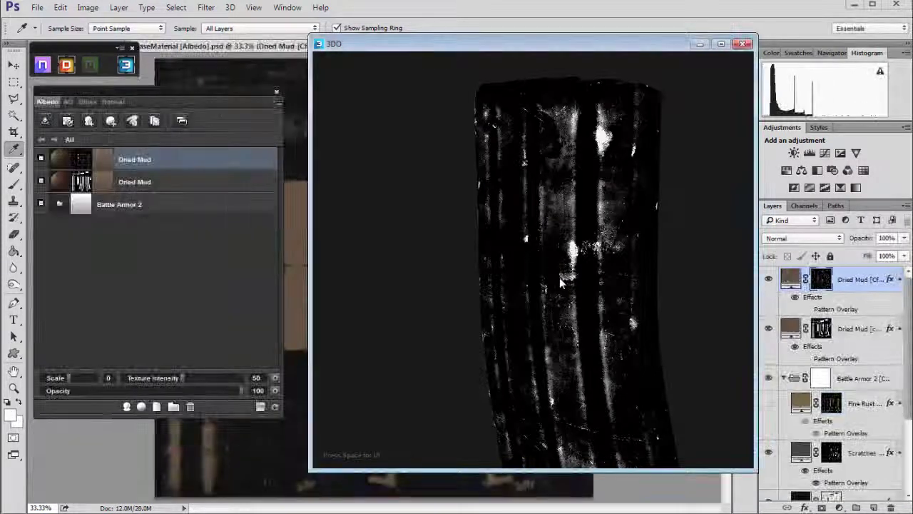
Examine the two dried mud layers on the magazine from several angles and distances.
{"action": "left_click_drag", "start_coordinate": [550, 285], "coordinate": [536, 204]}
{"action": "scroll", "coordinate": [531, 221], "scroll_direction": "up", "scroll_amount": 5}
{"action": "left_click_drag", "start_coordinate": [512, 267], "coordinate": [328, 271]}
{"action": "left_click_drag", "start_coordinate": [458, 245], "coordinate": [480, 261]}
{"action": "left_click_drag", "start_coordinate": [523, 289], "coordinate": [518, 270]}
{"action": "left_click_drag", "start_coordinate": [397, 255], "coordinate": [544, 302]}
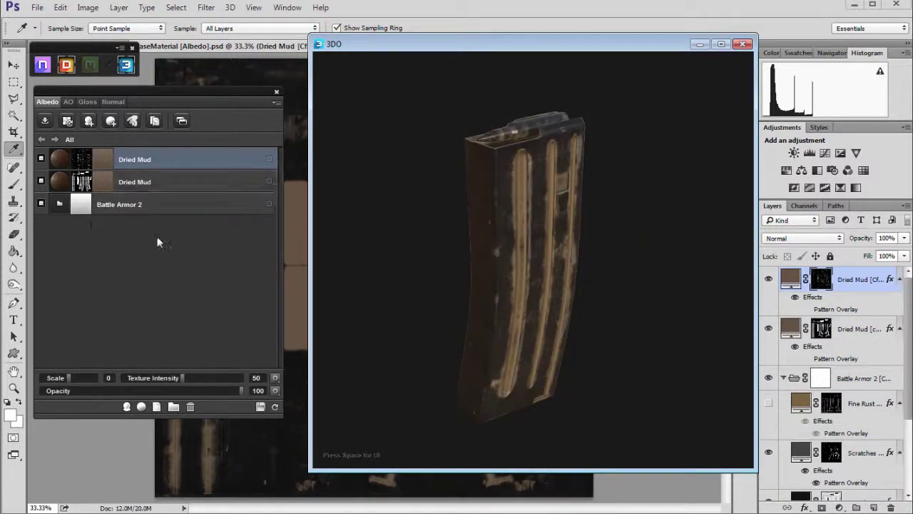
{"action": "left_click_drag", "start_coordinate": [433, 201], "coordinate": [632, 269]}
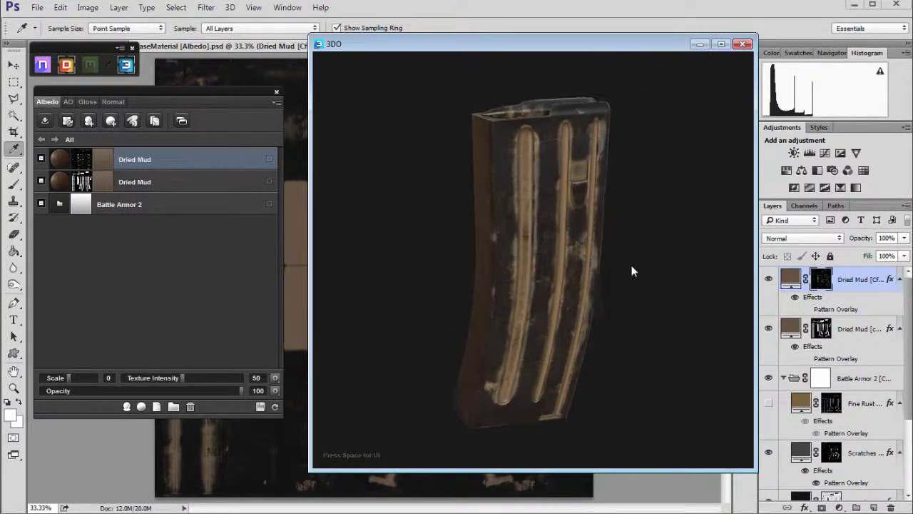
Close the 3D preview, move the layer palette off the albedo texture, and show the Navigator.
{"action": "left_click", "coordinate": [824, 284]}
{"action": "left_click", "coordinate": [743, 46]}
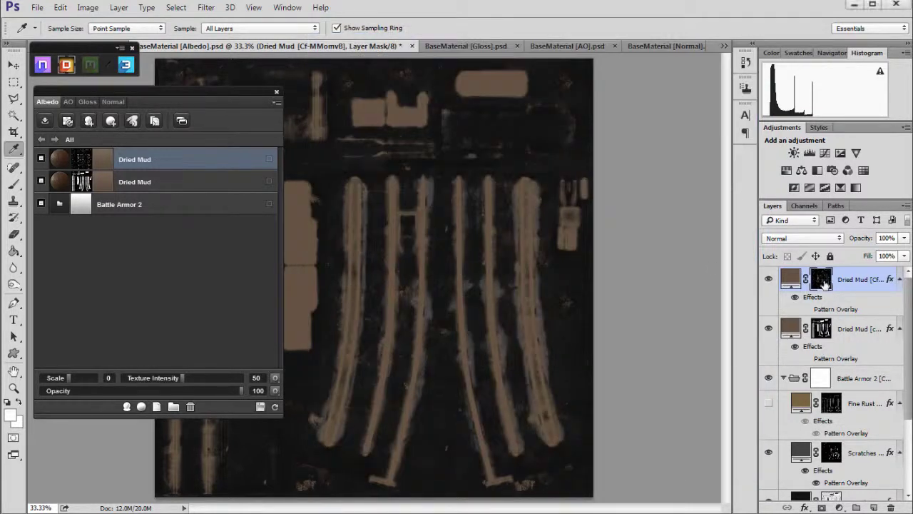
{"action": "left_click_drag", "start_coordinate": [271, 96], "coordinate": [96, 126]}
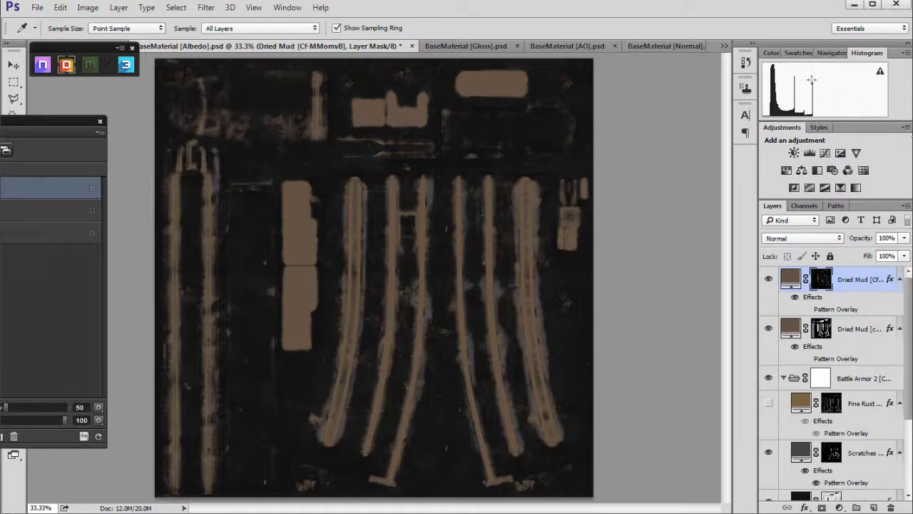
{"action": "left_click", "coordinate": [288, 7]}
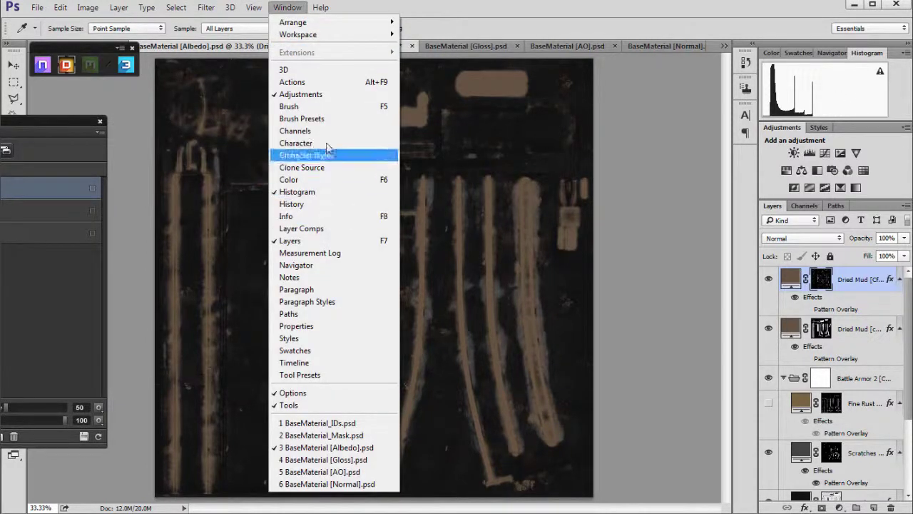
{"action": "mouse_move", "coordinate": [259, 10]}
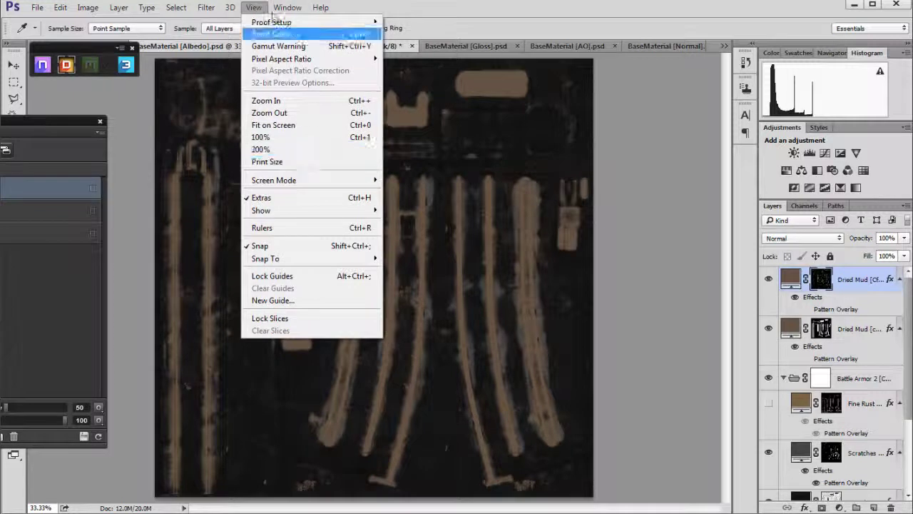
{"action": "mouse_move", "coordinate": [287, 9]}
{"action": "left_click", "coordinate": [292, 266]}
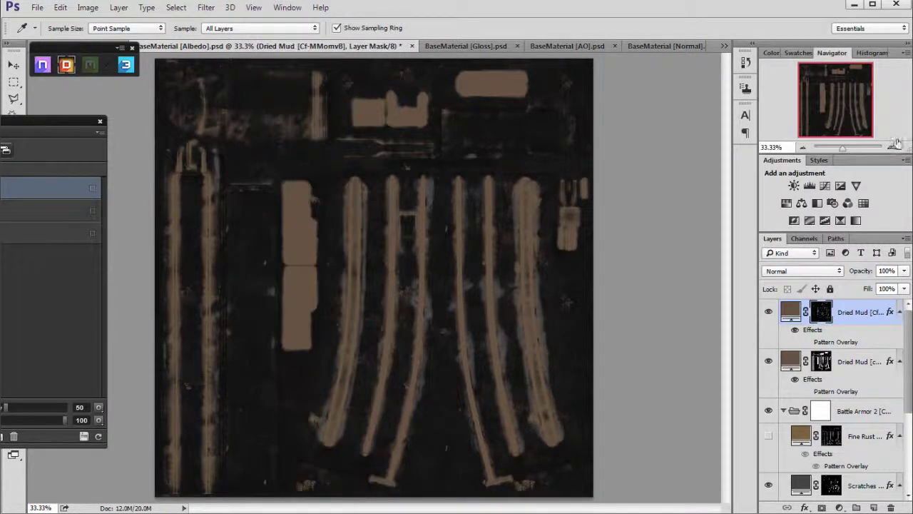
Examine the mud and wear detail in the upper part of the albedo texture up close.
{"action": "left_click", "coordinate": [892, 146]}
{"action": "left_click", "coordinate": [892, 147]}
{"action": "left_click", "coordinate": [893, 146]}
{"action": "left_click_drag", "start_coordinate": [836, 103], "coordinate": [819, 80]}
{"action": "left_click", "coordinate": [803, 147]}
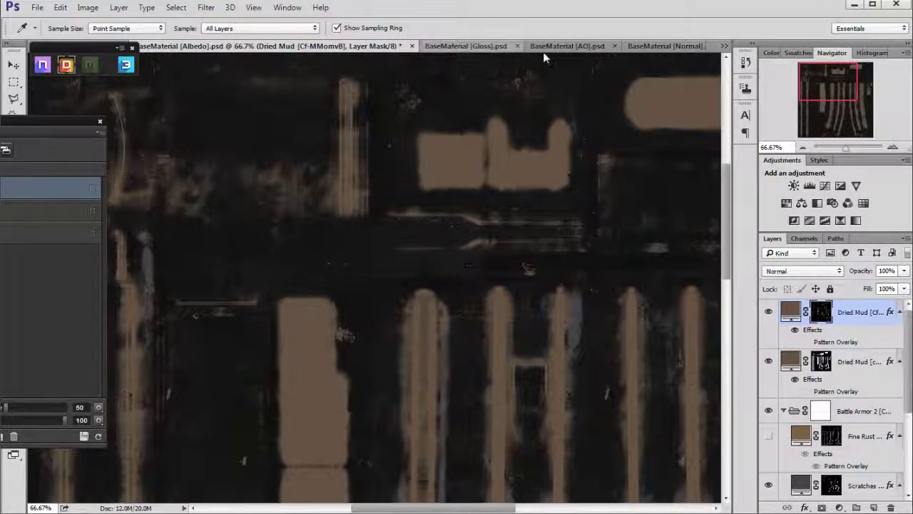
Switch to the BaseMaterial [Gloss].psd document and examine its surface detail at 100%.
{"action": "left_click", "coordinate": [466, 46]}
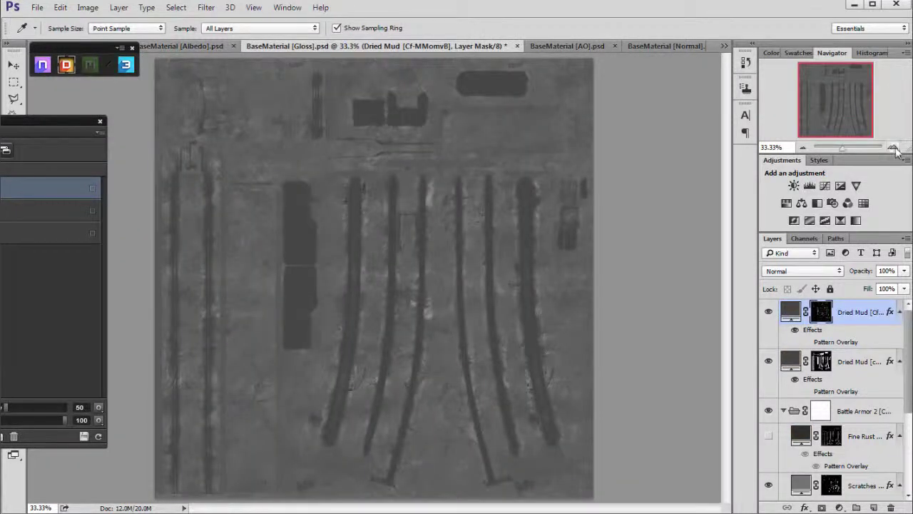
{"action": "left_click", "coordinate": [893, 147]}
{"action": "left_click", "coordinate": [893, 147]}
{"action": "left_click", "coordinate": [893, 147]}
{"action": "mouse_move", "coordinate": [836, 97]}
{"action": "left_mouse_down"}
{"action": "mouse_move", "coordinate": [839, 116]}
{"action": "mouse_move", "coordinate": [811, 77]}
{"action": "mouse_move", "coordinate": [831, 102]}
{"action": "left_mouse_up"}
{"action": "left_click", "coordinate": [802, 147]}
{"action": "left_click", "coordinate": [893, 147]}
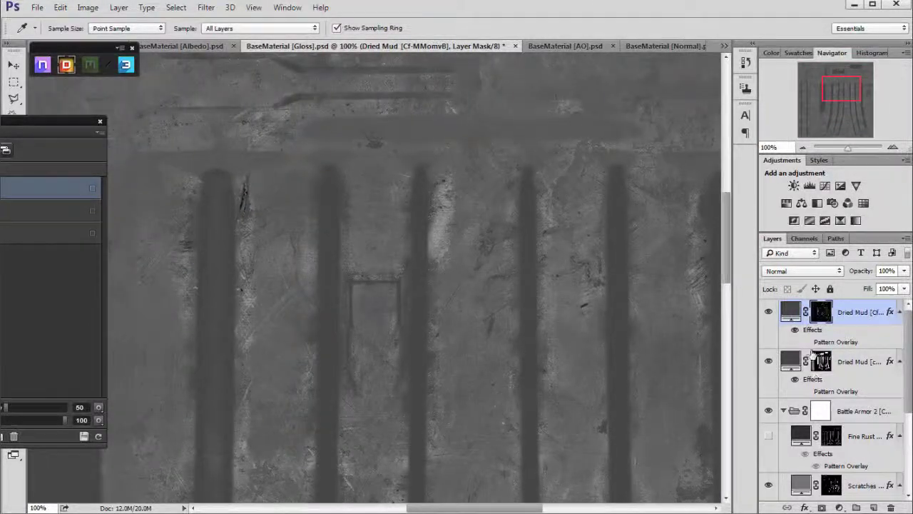
Select the Miscoloration layer in the gloss map's Battle Armor 2 group and compare the texture with it hidden and shown.
{"action": "left_click", "coordinate": [783, 412]}
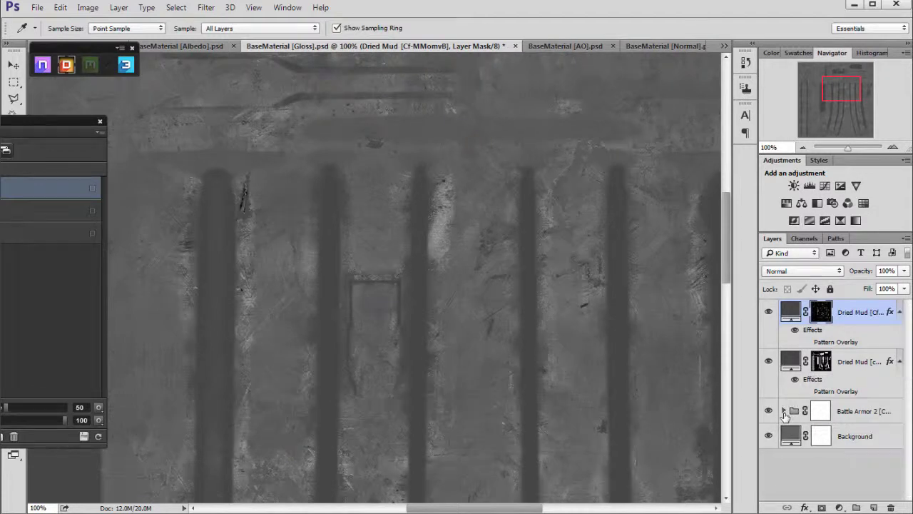
{"action": "left_click", "coordinate": [848, 419]}
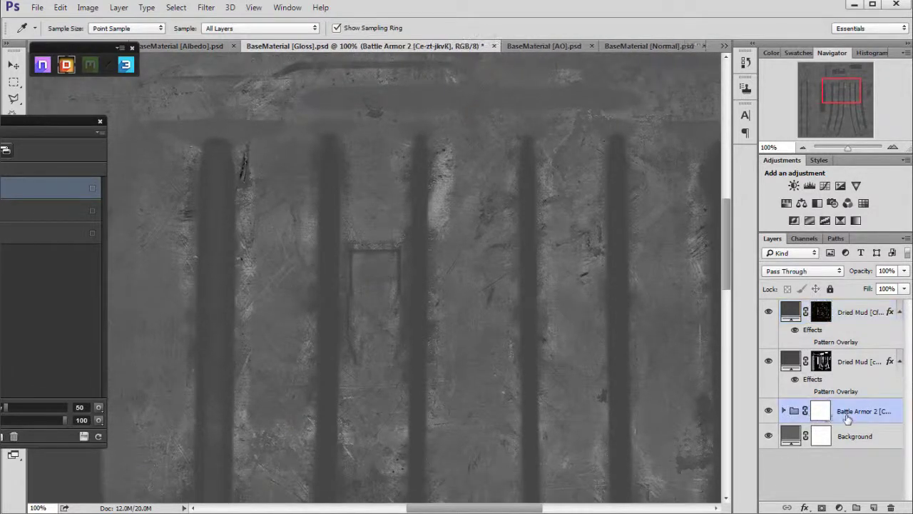
{"action": "left_click", "coordinate": [784, 411]}
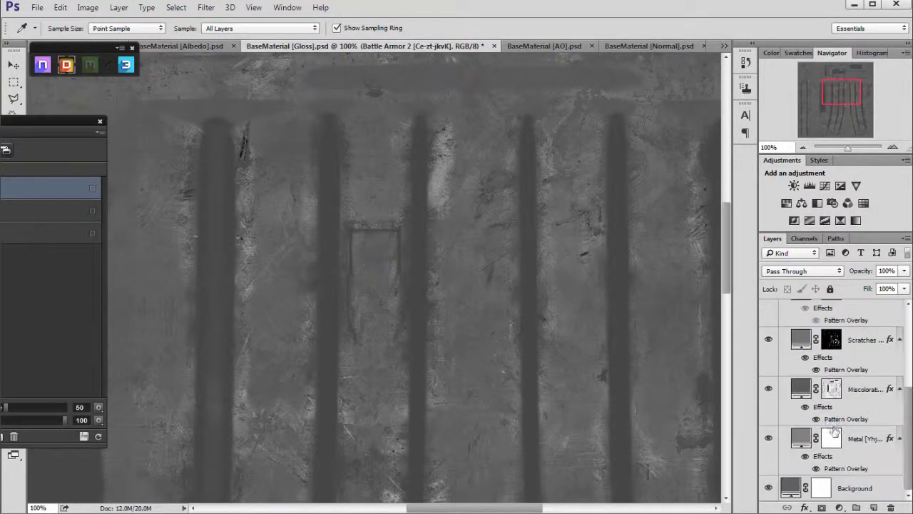
{"action": "left_click", "coordinate": [831, 389]}
{"action": "mouse_move", "coordinate": [845, 106]}
{"action": "left_mouse_down"}
{"action": "mouse_move", "coordinate": [831, 117]}
{"action": "mouse_move", "coordinate": [846, 121]}
{"action": "left_mouse_up"}
{"action": "left_click", "coordinate": [768, 389]}
{"action": "left_click", "coordinate": [768, 389]}
Try Normal blend mode, 65% opacity and a larger scale for the pattern overlay of the gloss map's Miscoloration layer.
{"action": "double_click", "coordinate": [842, 420]}
{"action": "left_click_drag", "start_coordinate": [758, 163], "coordinate": [649, 179]}
{"action": "left_click", "coordinate": [646, 217]}
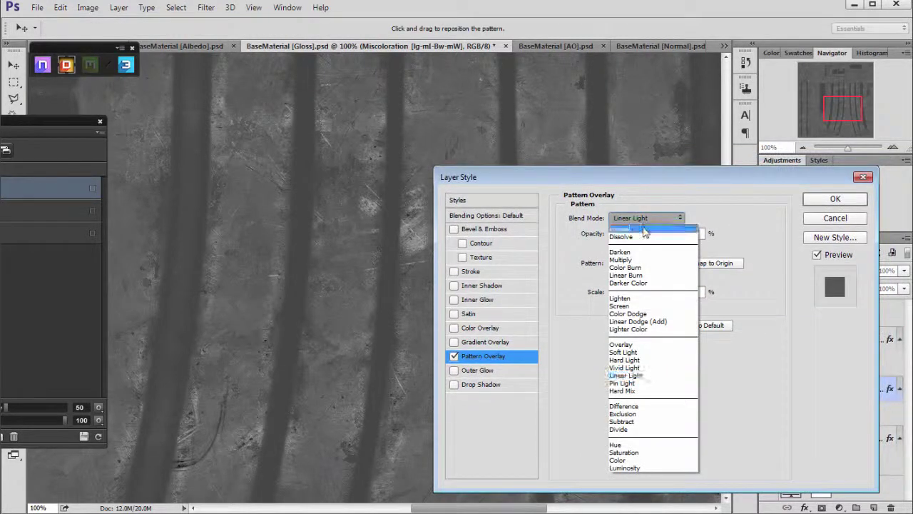
{"action": "left_click", "coordinate": [628, 234]}
{"action": "left_click_drag", "start_coordinate": [634, 238], "coordinate": [667, 235]}
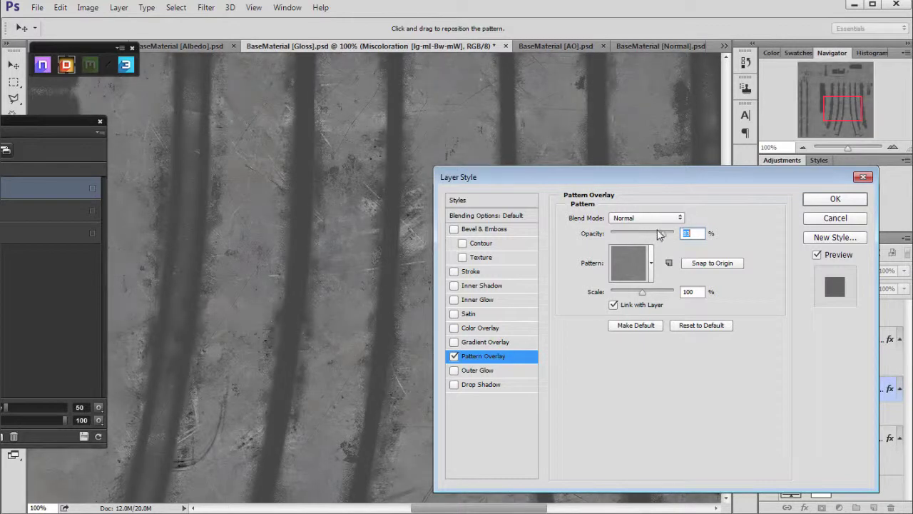
{"action": "left_click_drag", "start_coordinate": [631, 292], "coordinate": [656, 291]}
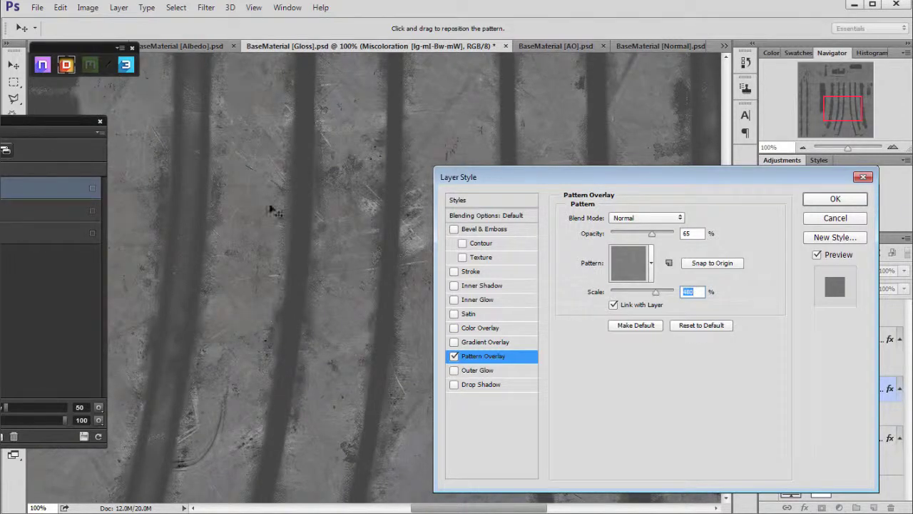
{"action": "left_click_drag", "start_coordinate": [660, 293], "coordinate": [645, 296]}
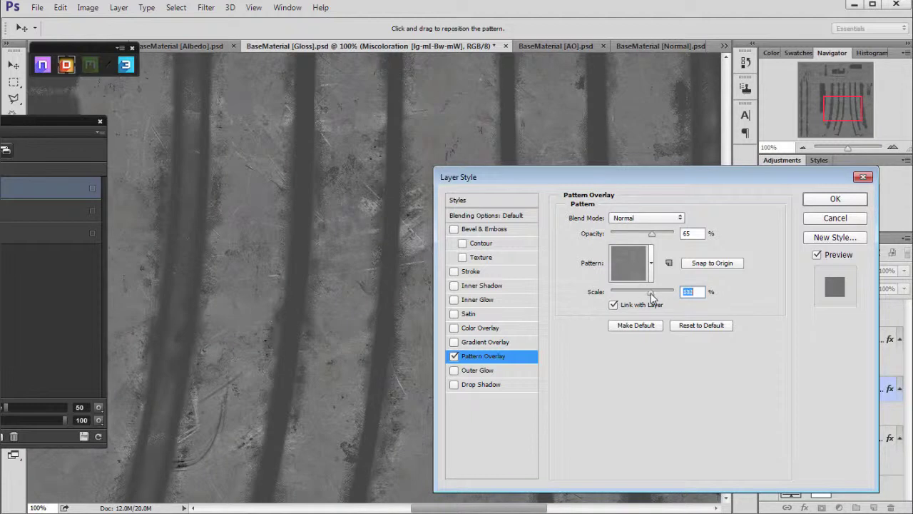
{"action": "left_click", "coordinate": [835, 218]}
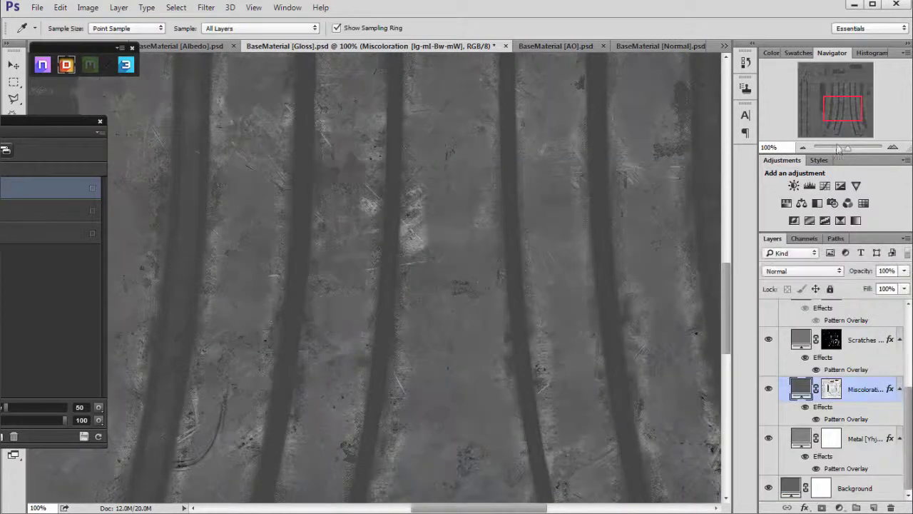
{"action": "left_click", "coordinate": [803, 148]}
{"action": "left_click", "coordinate": [803, 148]}
{"action": "left_click", "coordinate": [803, 148]}
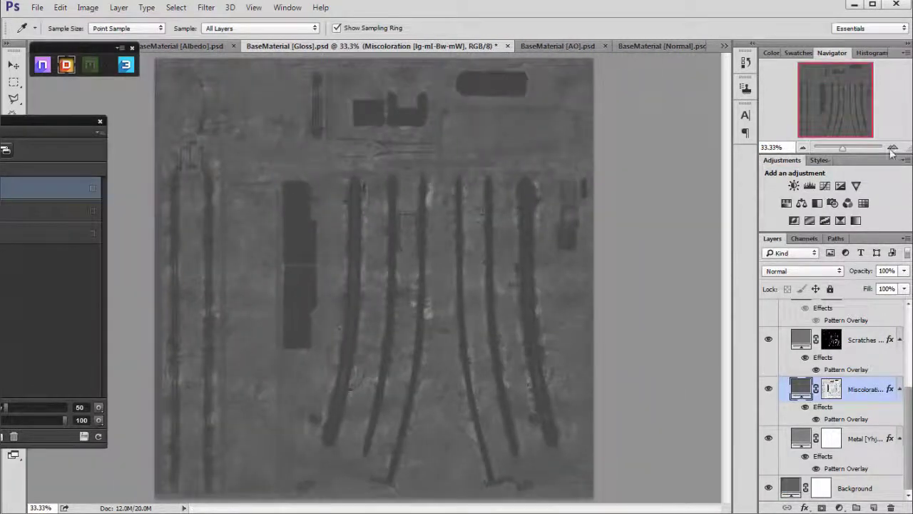
{"action": "left_click", "coordinate": [892, 147]}
{"action": "left_click", "coordinate": [892, 148]}
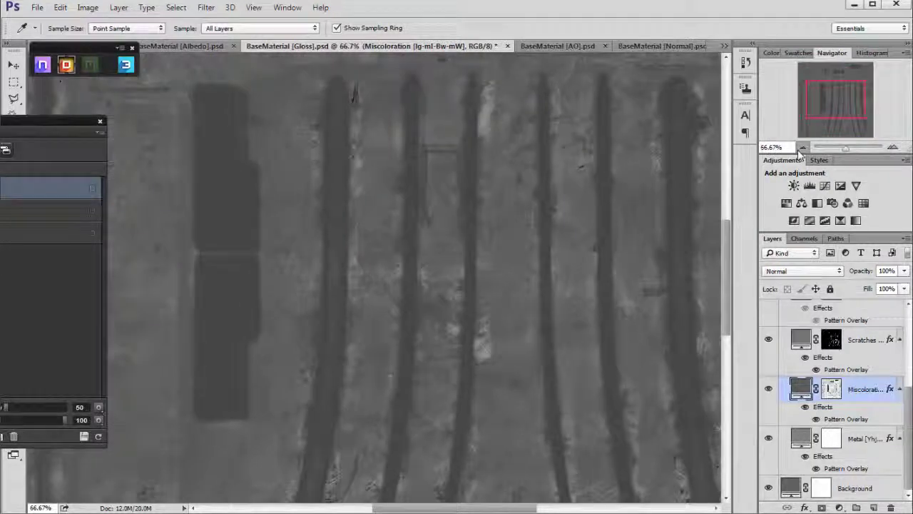
Float all the open texture documents in one window and close them without saving the changes.
{"action": "left_click_drag", "start_coordinate": [713, 48], "coordinate": [677, 80]}
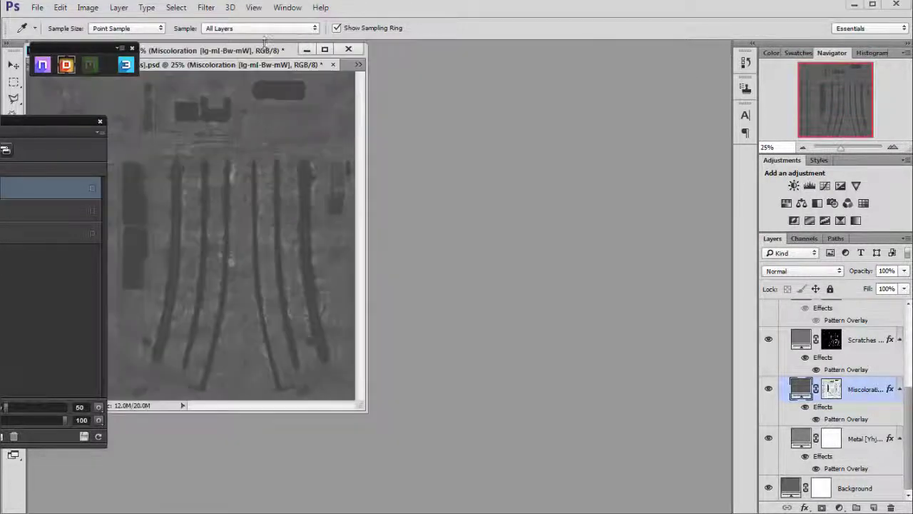
{"action": "left_click_drag", "start_coordinate": [264, 45], "coordinate": [417, 71]}
{"action": "left_click_drag", "start_coordinate": [347, 70], "coordinate": [388, 83]}
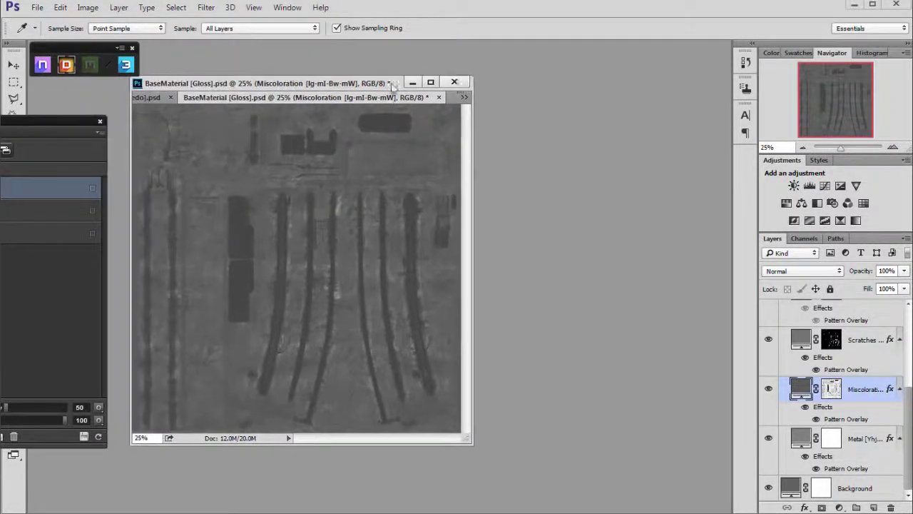
{"action": "left_click", "coordinate": [455, 82]}
{"action": "left_click", "coordinate": [460, 207]}
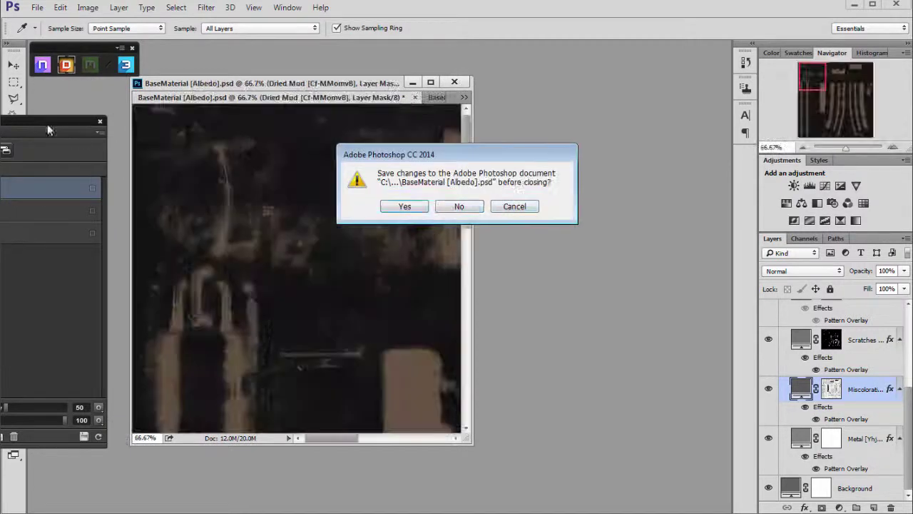
{"action": "left_click", "coordinate": [459, 207]}
{"action": "left_click", "coordinate": [459, 206]}
{"action": "left_click", "coordinate": [459, 206]}
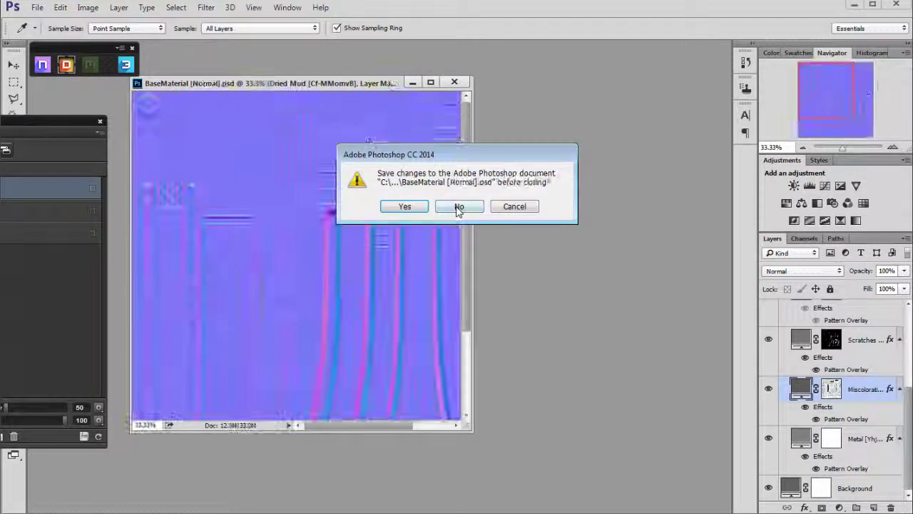
{"action": "left_click", "coordinate": [459, 206]}
Bring the DDO Base Creator fully into view and load grip_lp_model.obj from the desktop's parts folder as the mesh.
{"action": "double_click", "coordinate": [46, 122]}
{"action": "left_click_drag", "start_coordinate": [0, 121], "coordinate": [133, 88]}
{"action": "left_click", "coordinate": [164, 112]}
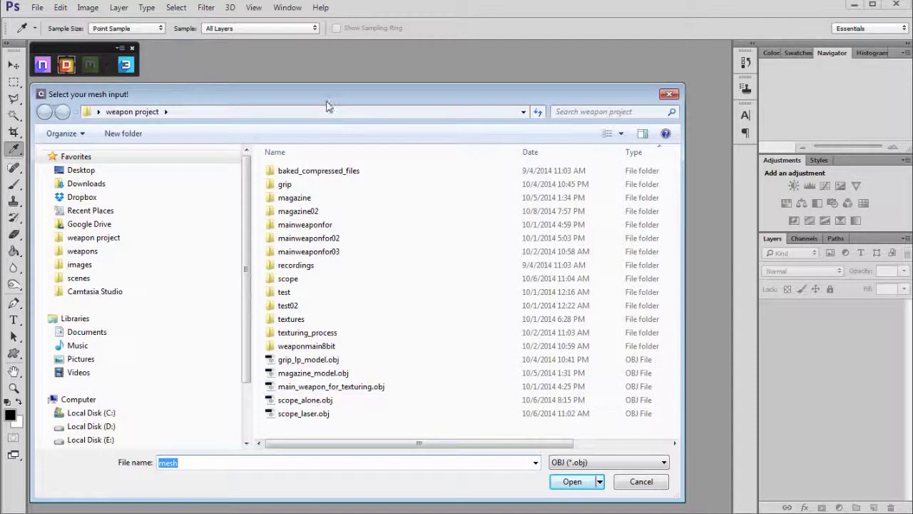
{"action": "left_click_drag", "start_coordinate": [327, 103], "coordinate": [335, 102]}
{"action": "left_click", "coordinate": [325, 359]}
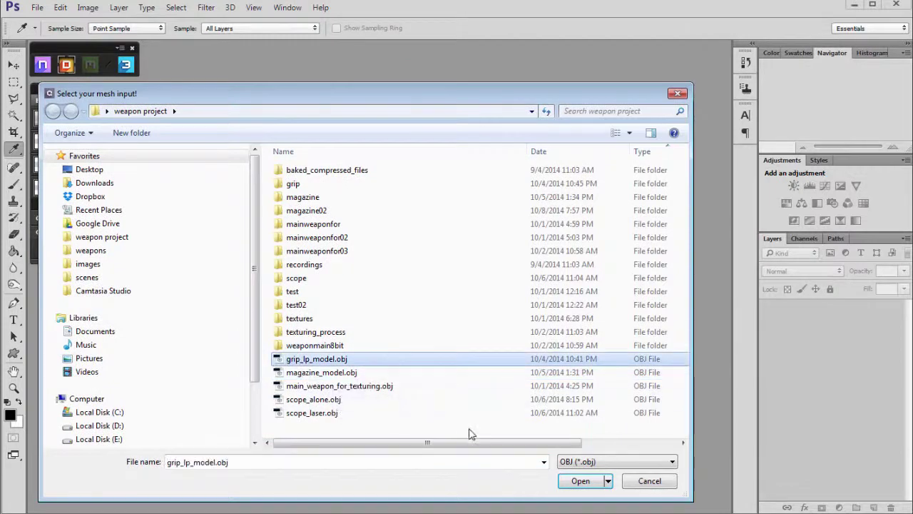
{"action": "left_click", "coordinate": [129, 171]}
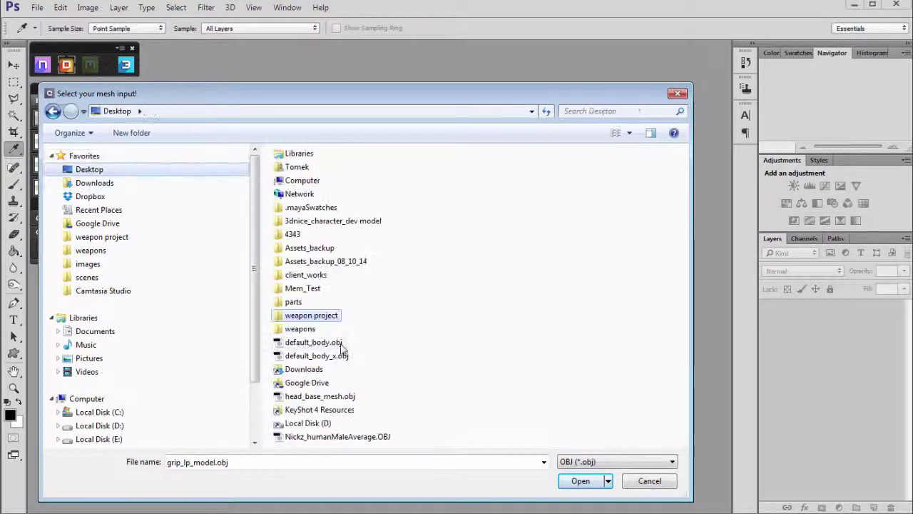
{"action": "left_click_drag", "start_coordinate": [340, 100], "coordinate": [368, 90]}
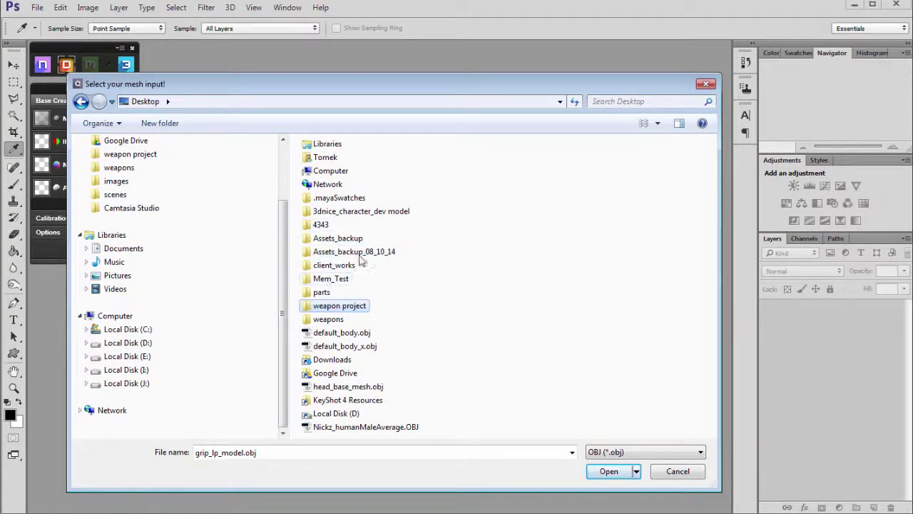
{"action": "double_click", "coordinate": [323, 293]}
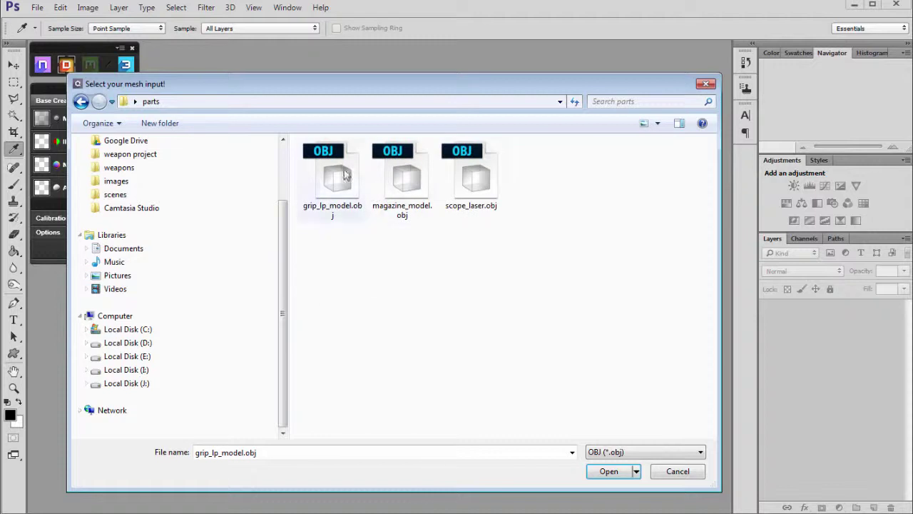
{"action": "left_click", "coordinate": [609, 472]}
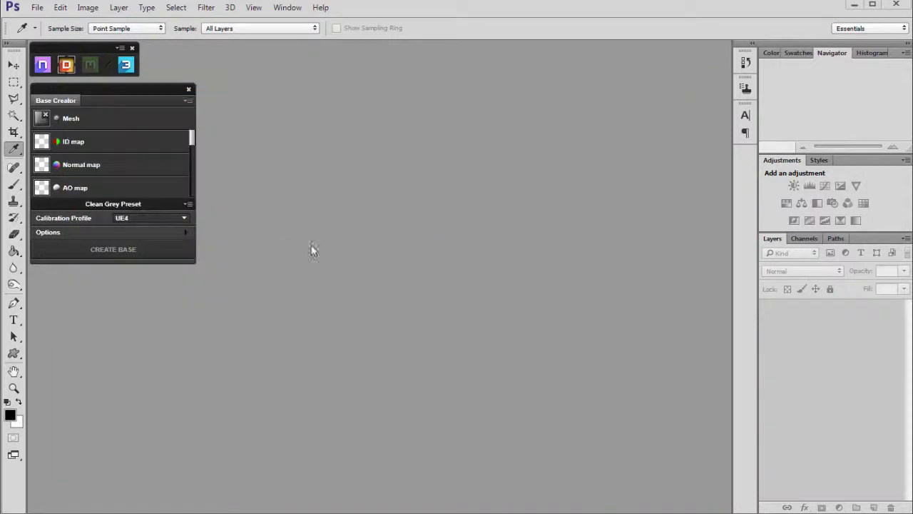
Load grip_normal.tga from the weapon project folder as the base's normal map.
{"action": "left_click", "coordinate": [92, 165]}
{"action": "left_click", "coordinate": [130, 227]}
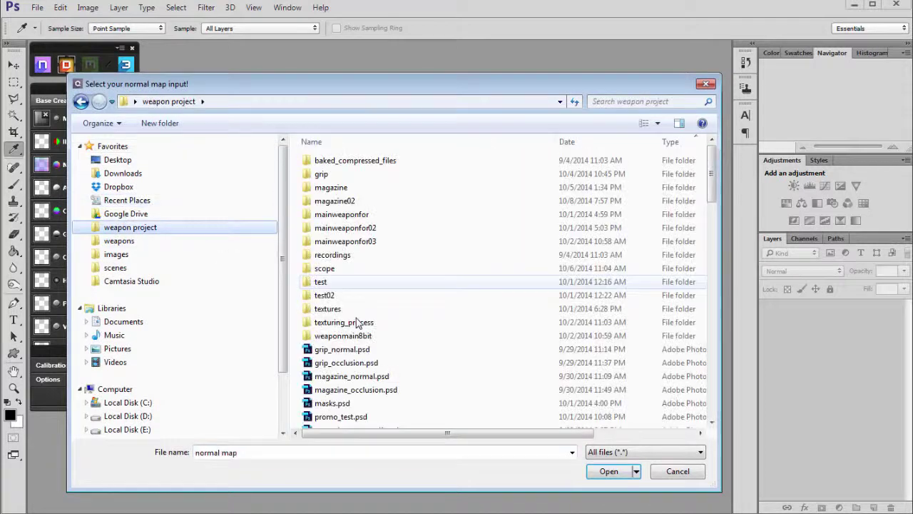
{"action": "left_click", "coordinate": [218, 453]}
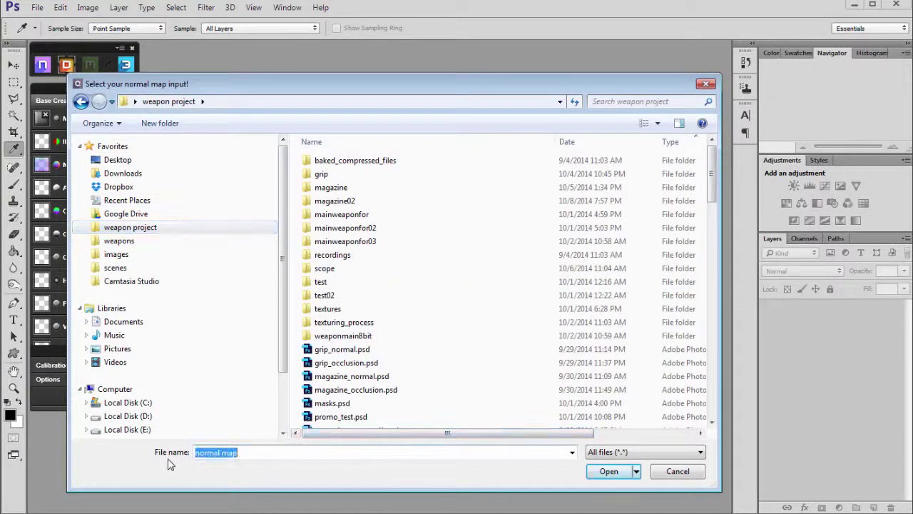
{"action": "type", "text": "grip"}
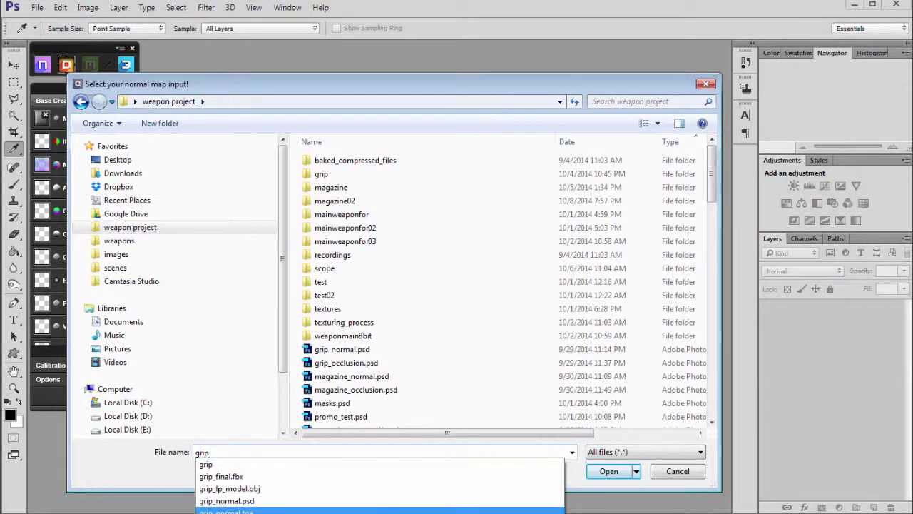
{"action": "left_click", "coordinate": [227, 511]}
{"action": "left_click", "coordinate": [608, 471]}
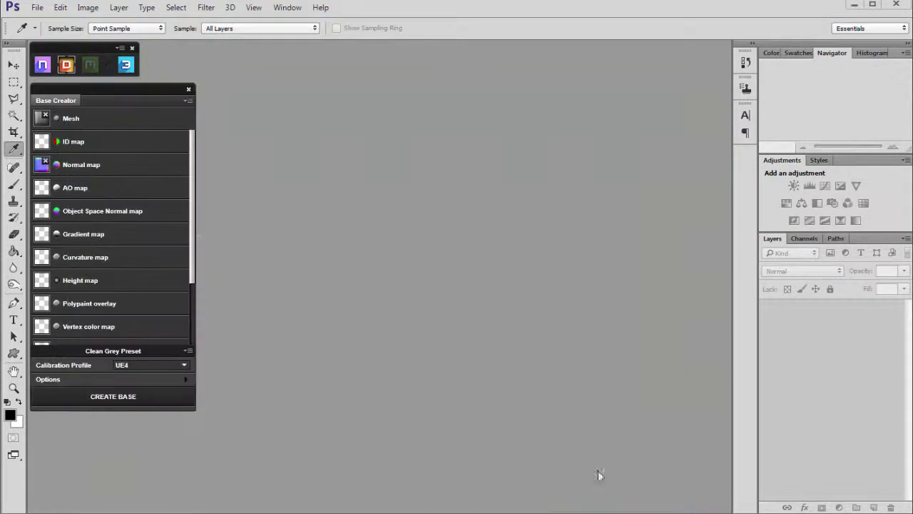
Load grip_occlusion.tga from the weapon project folder as the base's AO map.
{"action": "left_click", "coordinate": [88, 198]}
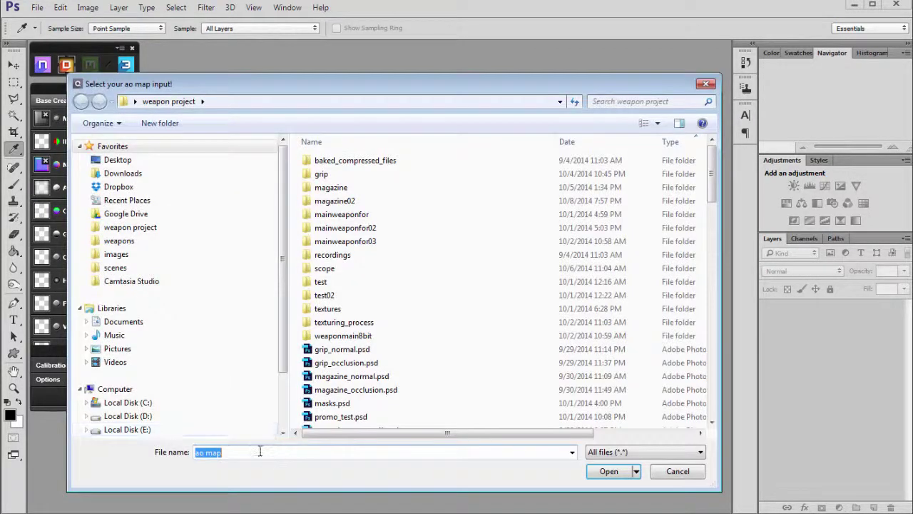
{"action": "type", "text": "grip"}
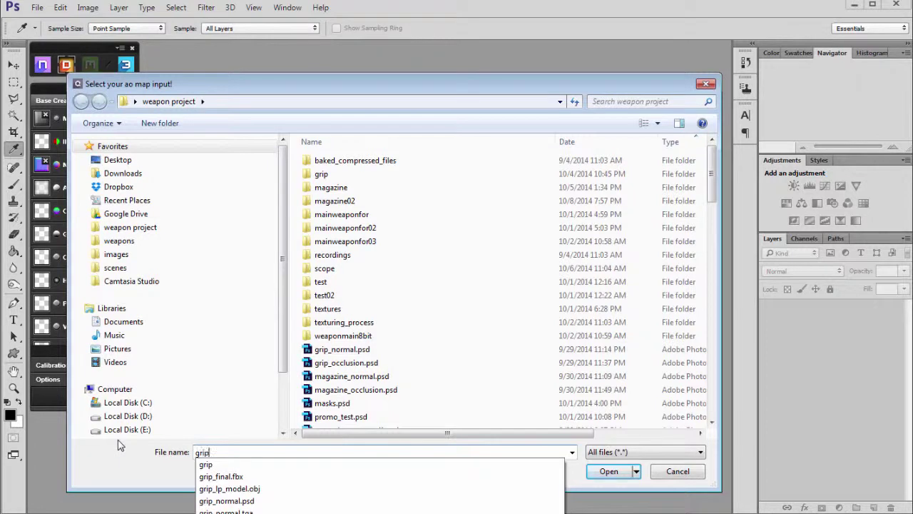
{"action": "left_click", "coordinate": [226, 513]}
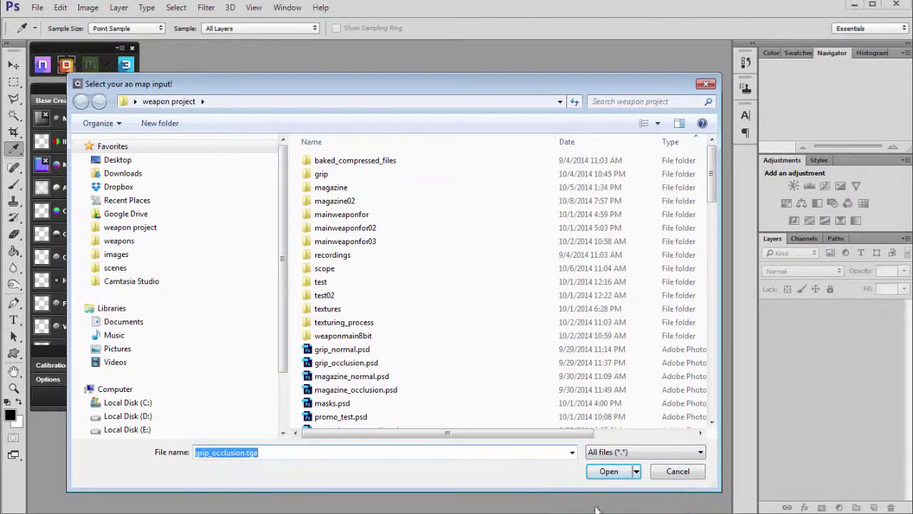
{"action": "left_click", "coordinate": [612, 472]}
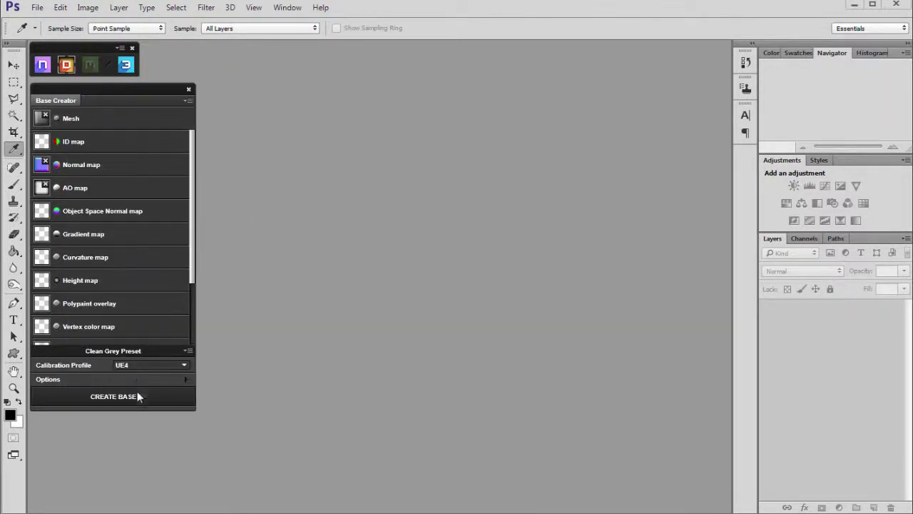
Enable the Albedo output map, disable Albedo for Metalness and Metalness, and create the base for the grip.
{"action": "left_click", "coordinate": [187, 380]}
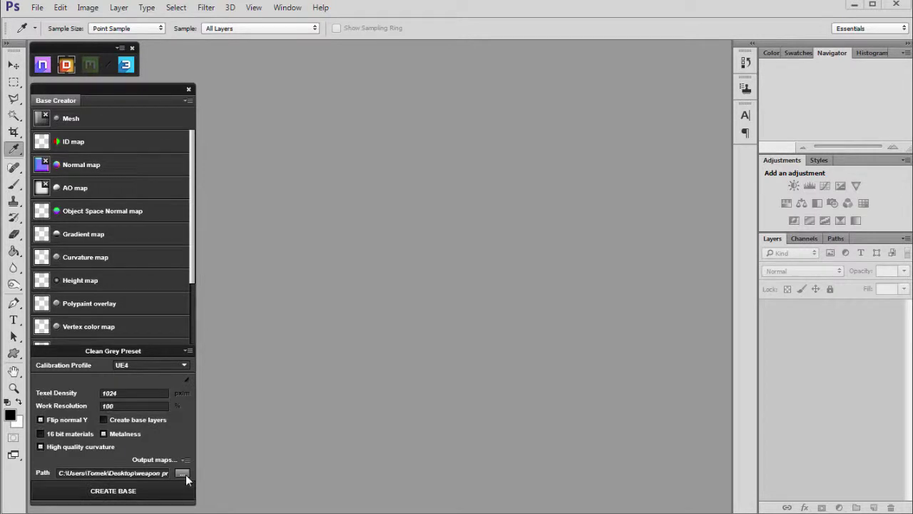
{"action": "left_click", "coordinate": [186, 461]}
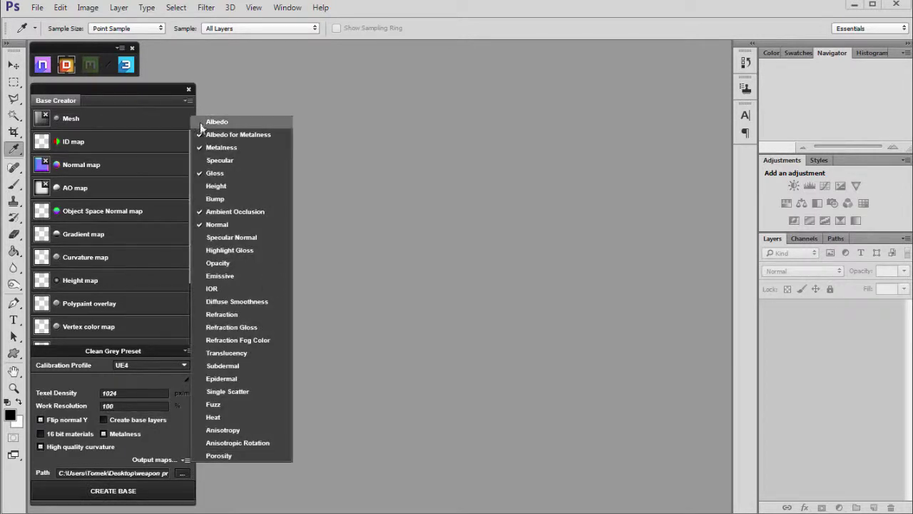
{"action": "left_click", "coordinate": [202, 136]}
{"action": "left_click", "coordinate": [199, 148]}
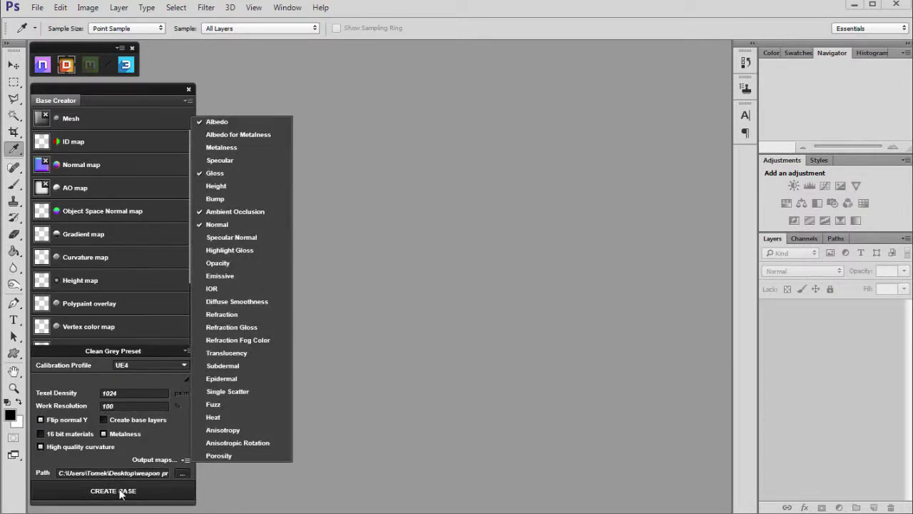
{"action": "left_click", "coordinate": [120, 494]}
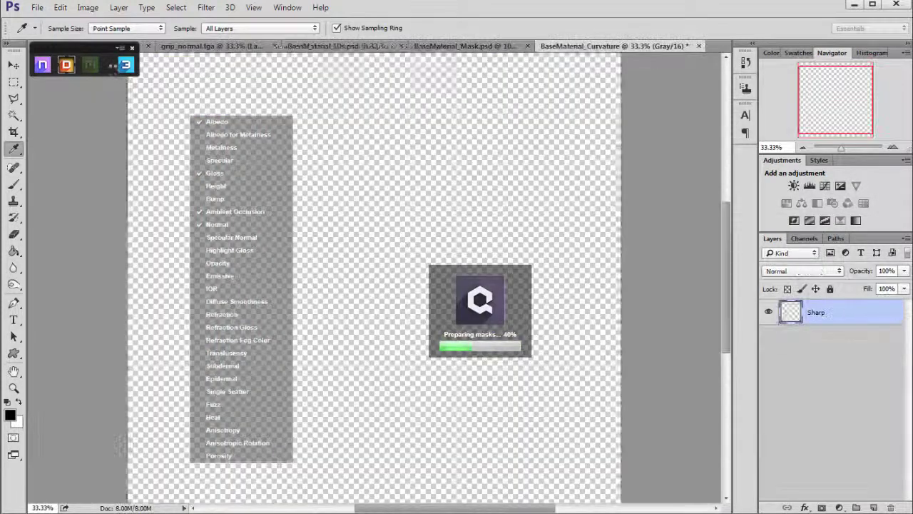
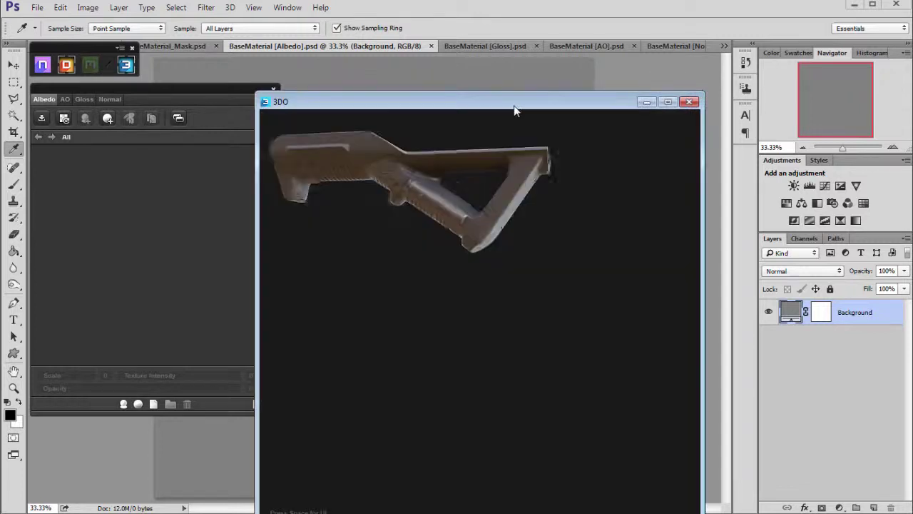
Place the 3D preview beside the DDO layer palette and frame the whole grip from its other side.
{"action": "left_click_drag", "start_coordinate": [528, 102], "coordinate": [581, 36]}
{"action": "scroll", "coordinate": [571, 200], "scroll_direction": "up", "scroll_amount": 3}
{"action": "left_click_drag", "start_coordinate": [581, 217], "coordinate": [354, 322]}
{"action": "left_click", "coordinate": [70, 200]}
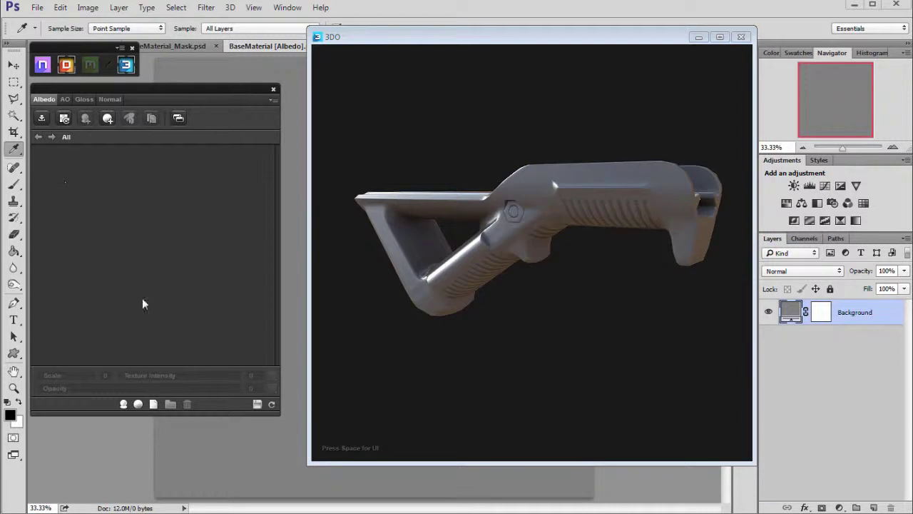
Search the DDO materials for "grain", create the Dark Grainy Plastic material, and check it up close on the grip.
{"action": "left_click_drag", "start_coordinate": [207, 99], "coordinate": [205, 96]}
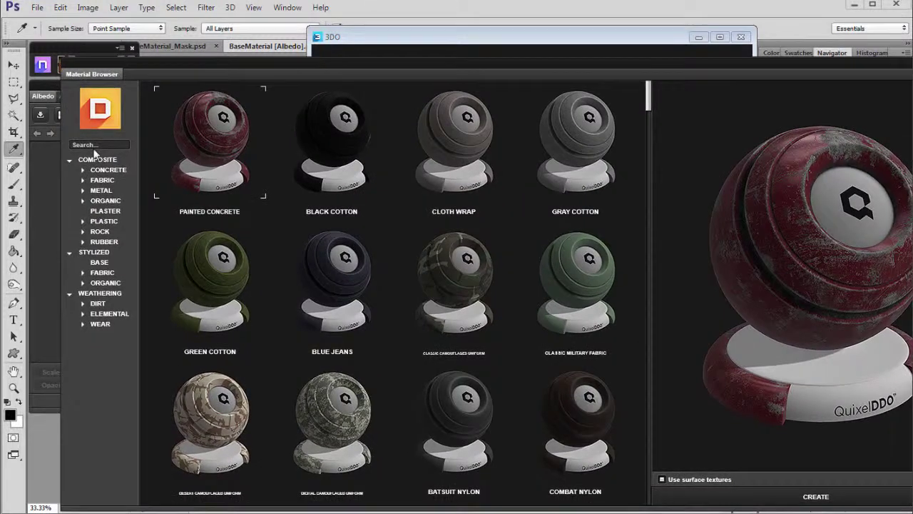
{"action": "type", "text": "ain"}
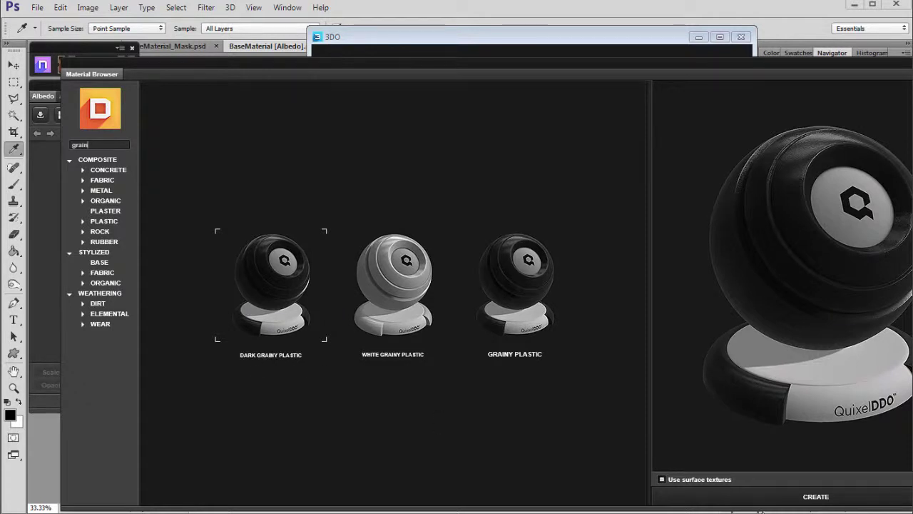
{"action": "left_click", "coordinate": [789, 501]}
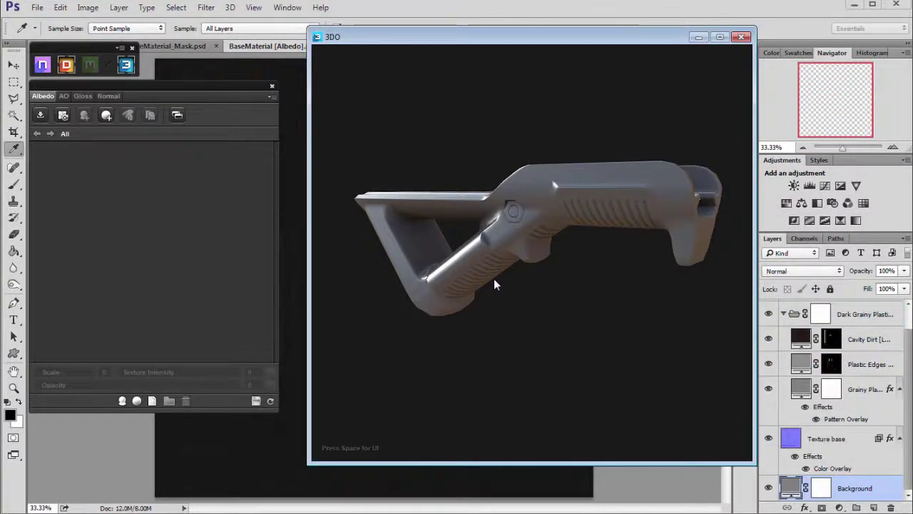
{"action": "left_click_drag", "start_coordinate": [527, 236], "coordinate": [570, 275]}
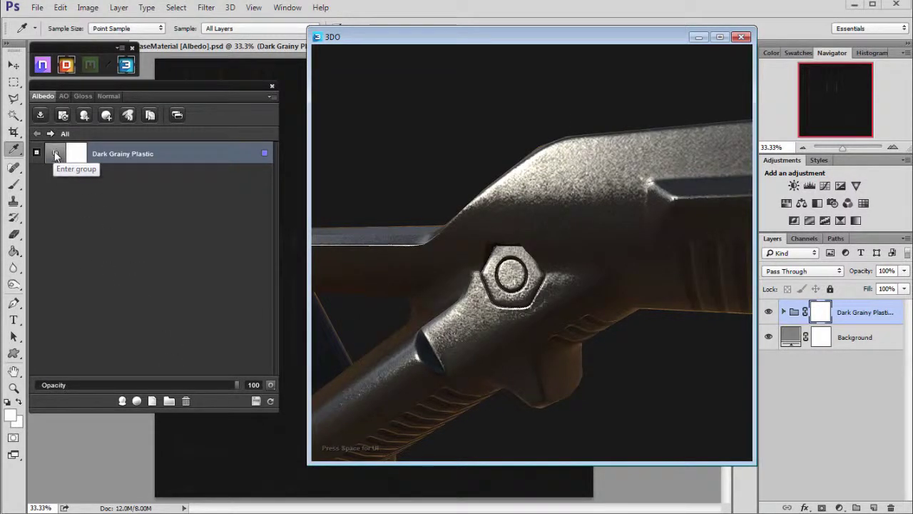
Open the Dark Grainy Plastic group, set the Grainy Plastic layer's texture scale to 1, and check the grain on the grip.
{"action": "left_click", "coordinate": [184, 156]}
{"action": "left_click", "coordinate": [75, 160]}
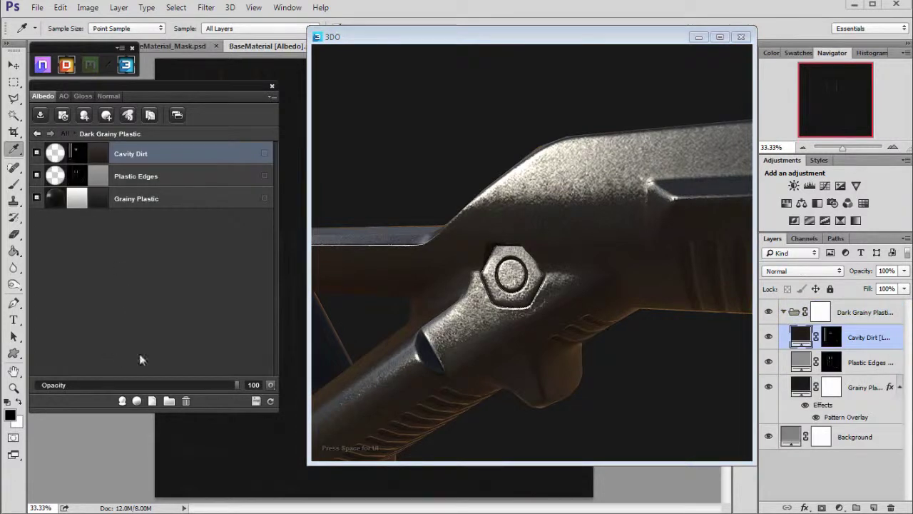
{"action": "left_click", "coordinate": [161, 199]}
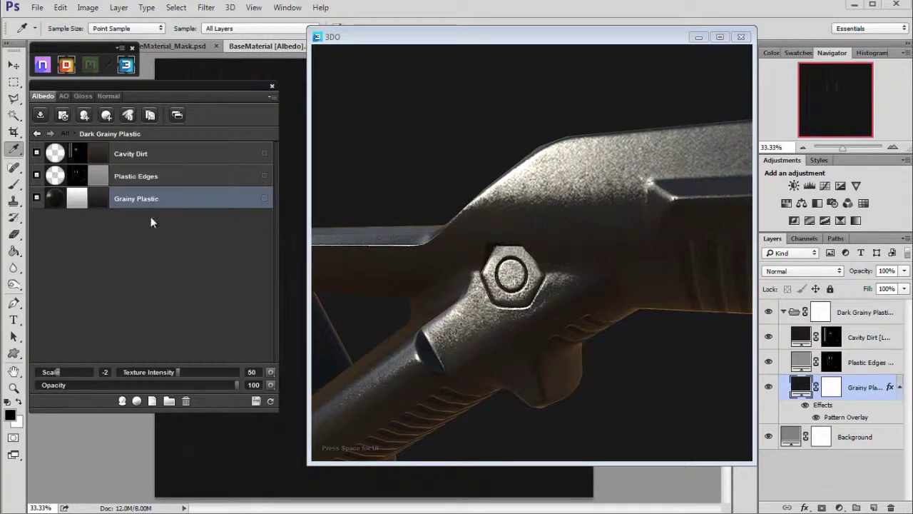
{"action": "left_click", "coordinate": [67, 371]}
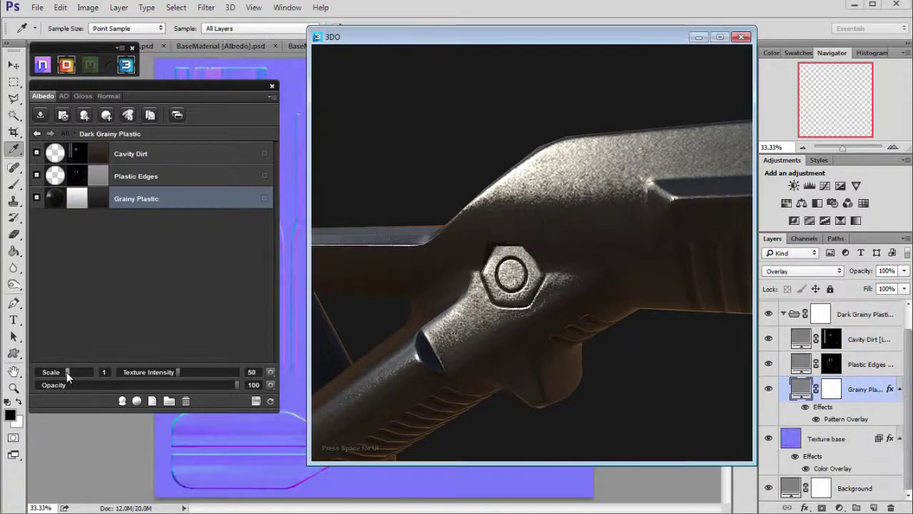
{"action": "left_click_drag", "start_coordinate": [443, 349], "coordinate": [449, 308]}
{"action": "left_click_drag", "start_coordinate": [492, 257], "coordinate": [540, 291]}
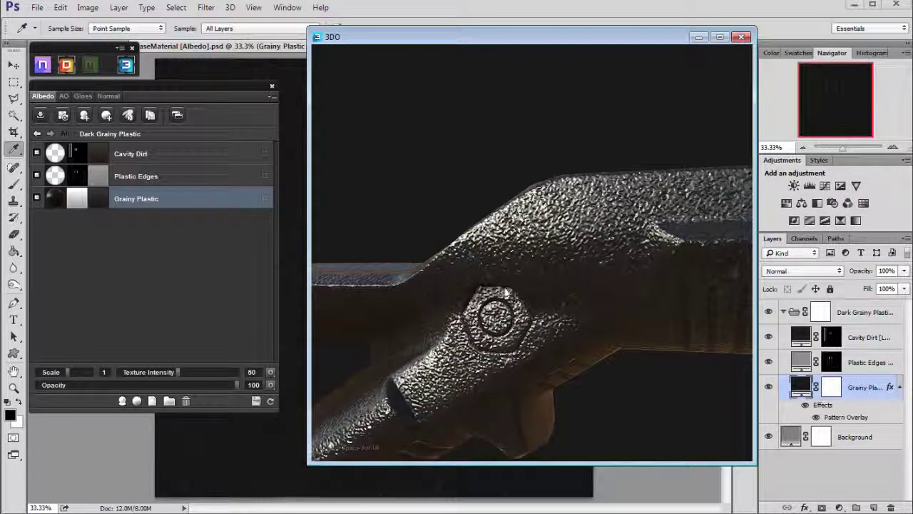
Lower the Grainy Plastic layer's texture intensity to 17 in the normal map and inspect the grip from several angles.
{"action": "left_click", "coordinate": [106, 96]}
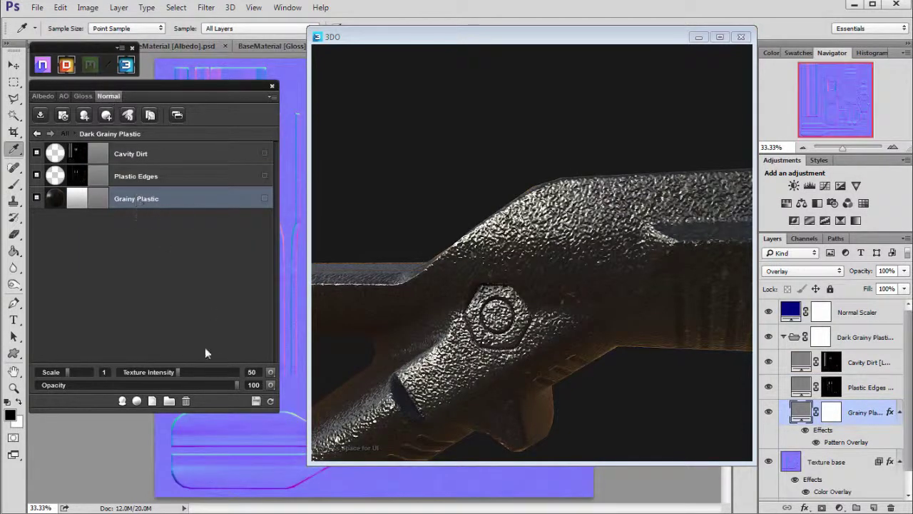
{"action": "left_click", "coordinate": [139, 372]}
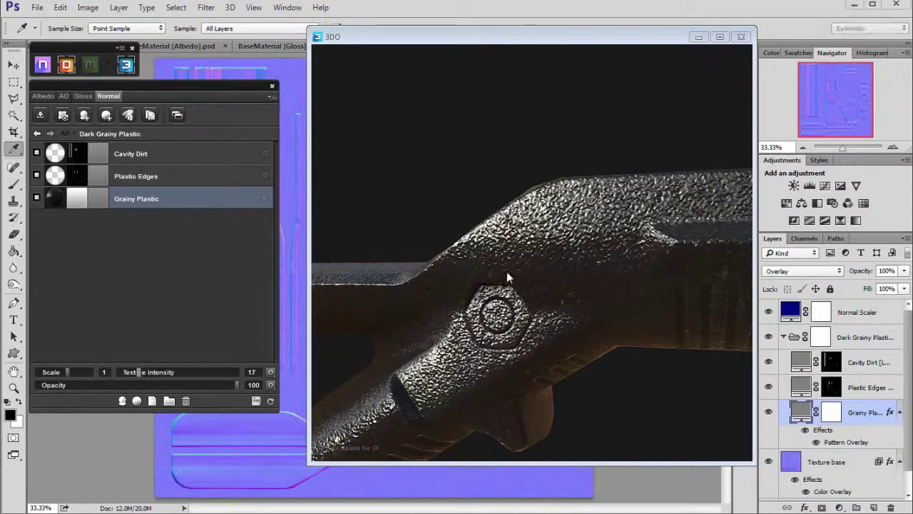
{"action": "left_click_drag", "start_coordinate": [527, 274], "coordinate": [564, 237]}
{"action": "scroll", "coordinate": [585, 273], "scroll_direction": "up", "scroll_amount": 4}
{"action": "left_click_drag", "start_coordinate": [597, 286], "coordinate": [446, 265]}
{"action": "scroll", "coordinate": [541, 304], "scroll_direction": "down", "scroll_amount": 4}
Return to the top level of the albedo layers and add a Dried Mud material over the whole grip.
{"action": "left_click", "coordinate": [41, 97]}
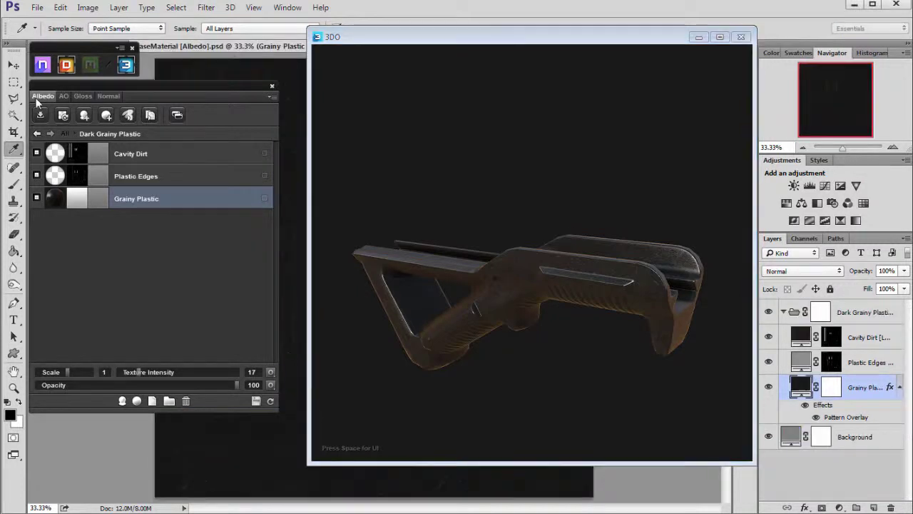
{"action": "left_click", "coordinate": [37, 134]}
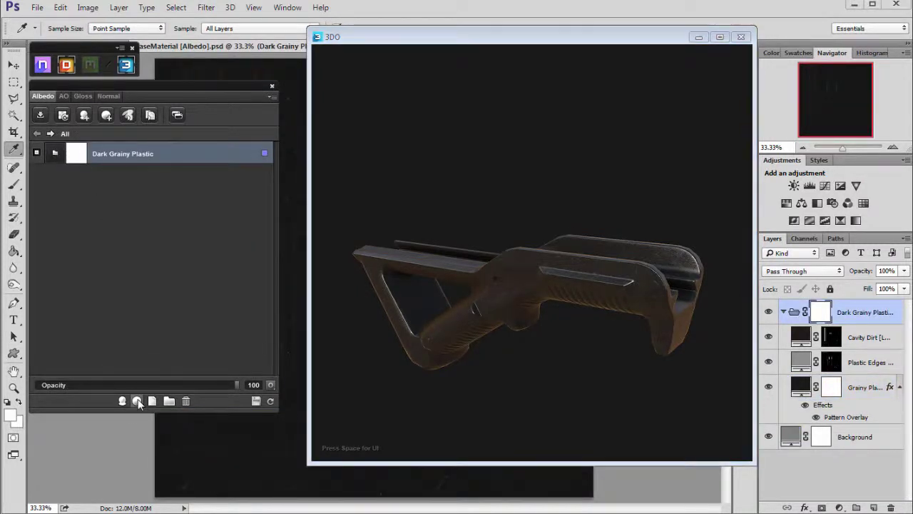
{"action": "left_click", "coordinate": [137, 402]}
{"action": "double_click", "coordinate": [171, 249]}
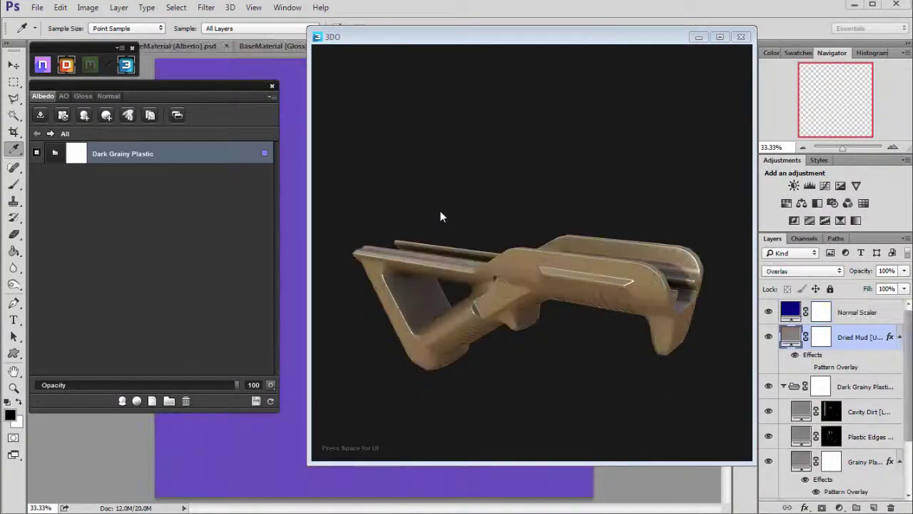
Mask the Dried Mud material with the sand preset in the Dynamask Editor and view the grip from its other side.
{"action": "left_click", "coordinate": [76, 158]}
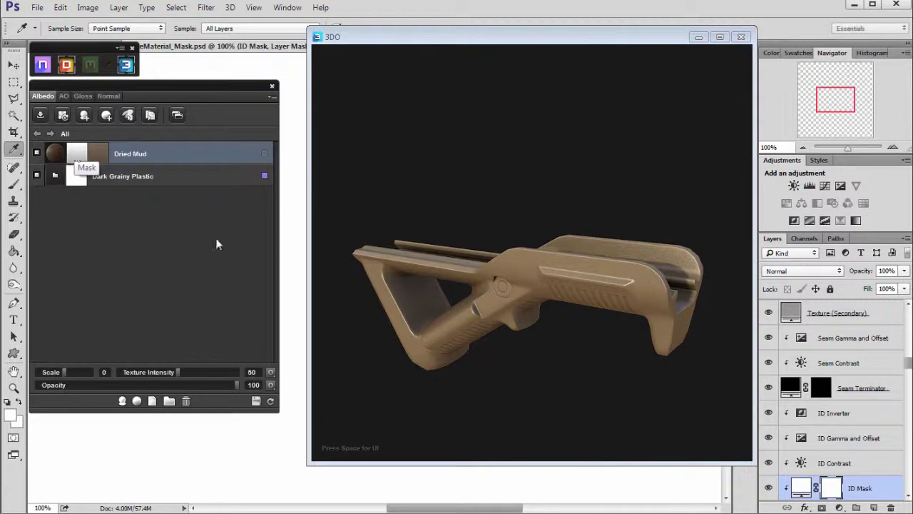
{"action": "left_click_drag", "start_coordinate": [296, 134], "coordinate": [139, 110]}
{"action": "scroll", "coordinate": [342, 305], "scroll_direction": "down", "scroll_amount": 5}
{"action": "scroll", "coordinate": [343, 306], "scroll_direction": "down", "scroll_amount": 4}
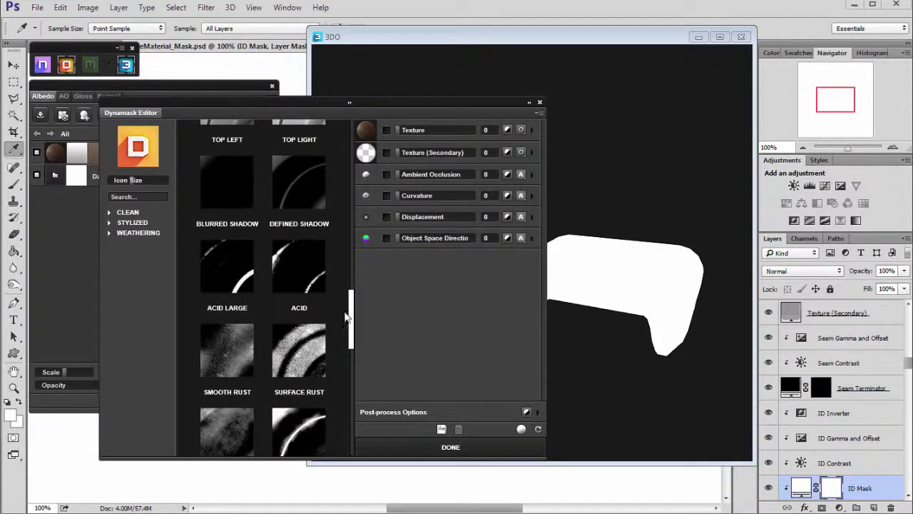
{"action": "left_click", "coordinate": [441, 448]}
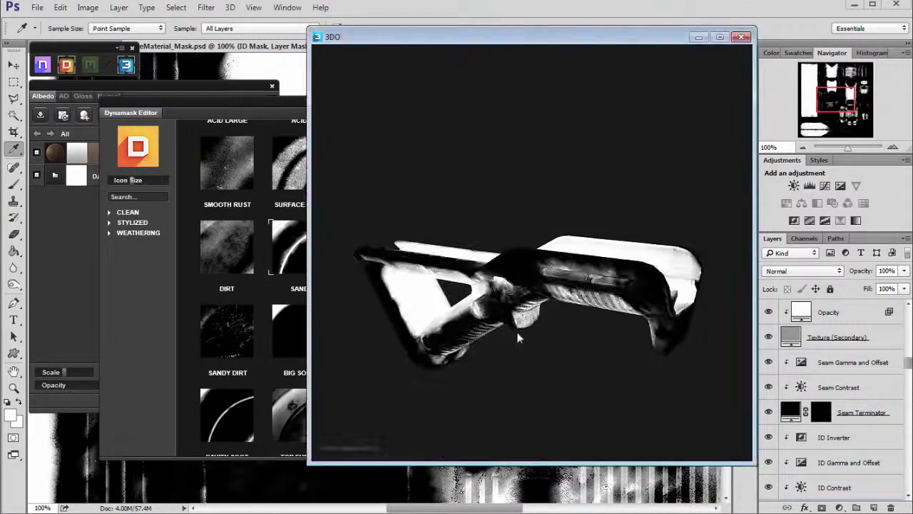
{"action": "left_click", "coordinate": [276, 108]}
{"action": "left_click", "coordinate": [450, 445]}
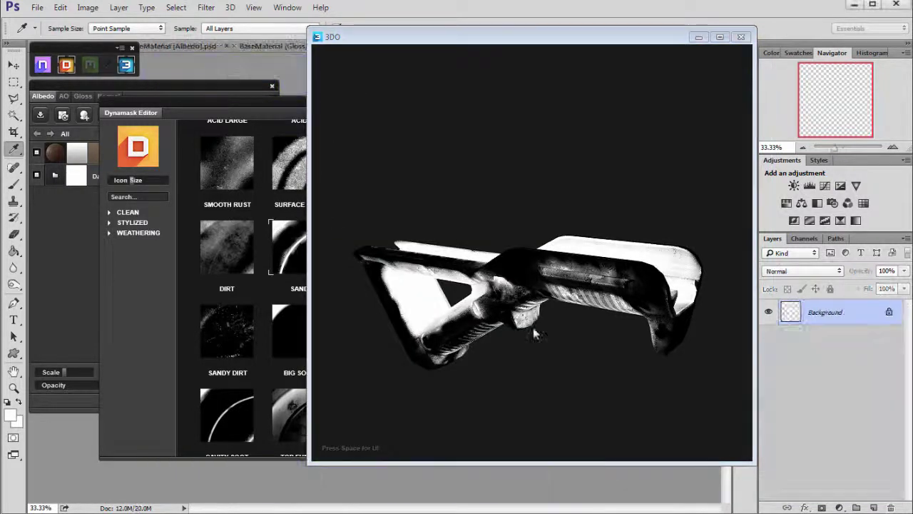
{"action": "left_click_drag", "start_coordinate": [524, 329], "coordinate": [520, 264]}
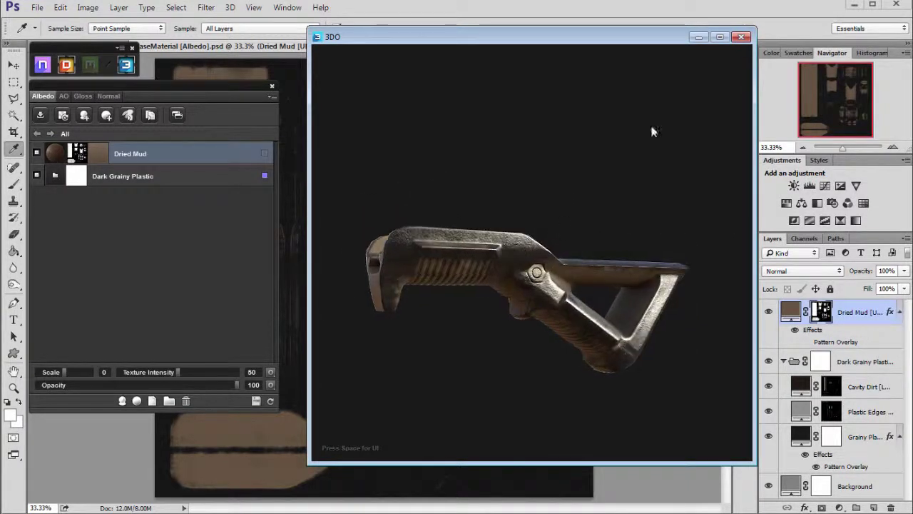
Close the 3D preview and all open grip BaseMaterial documents without saving the changes.
{"action": "left_click", "coordinate": [742, 37]}
{"action": "left_click_drag", "start_coordinate": [188, 92], "coordinate": [188, 88]}
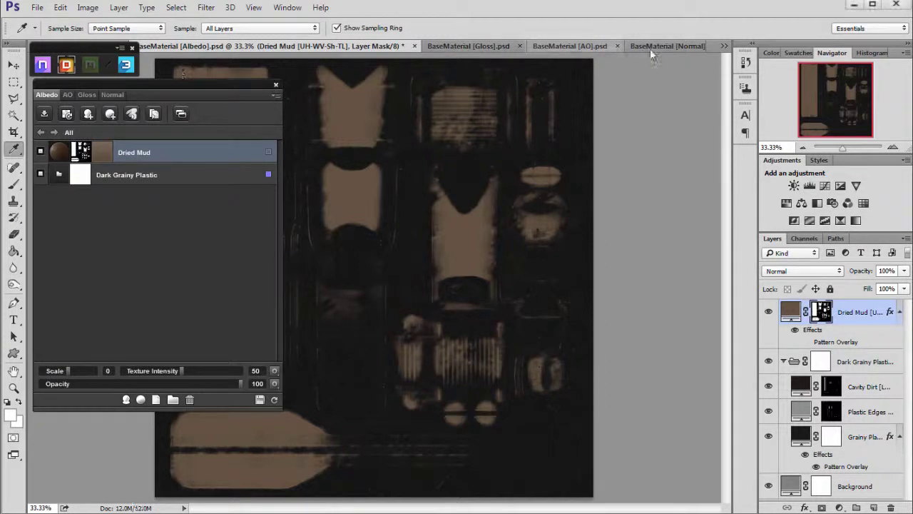
{"action": "left_click_drag", "start_coordinate": [716, 48], "coordinate": [661, 98]}
{"action": "left_click", "coordinate": [450, 56]}
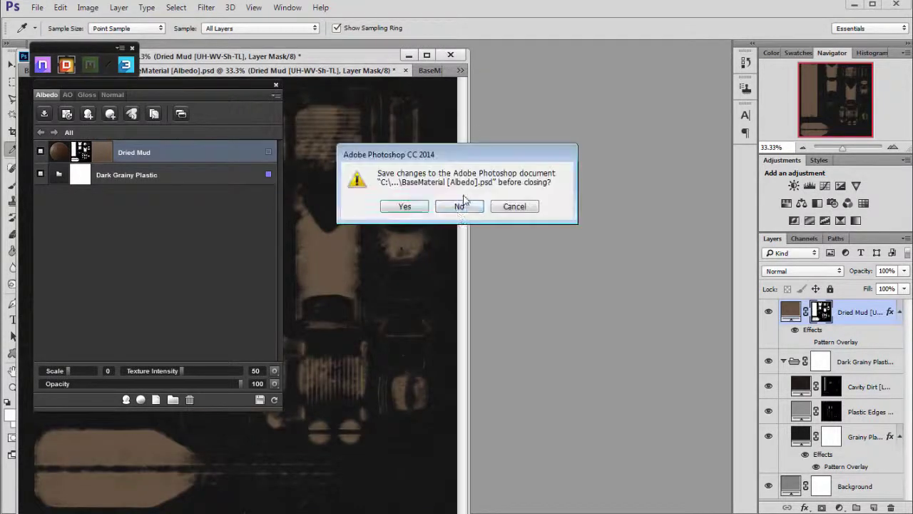
{"action": "left_click", "coordinate": [459, 206]}
{"action": "left_click", "coordinate": [460, 208]}
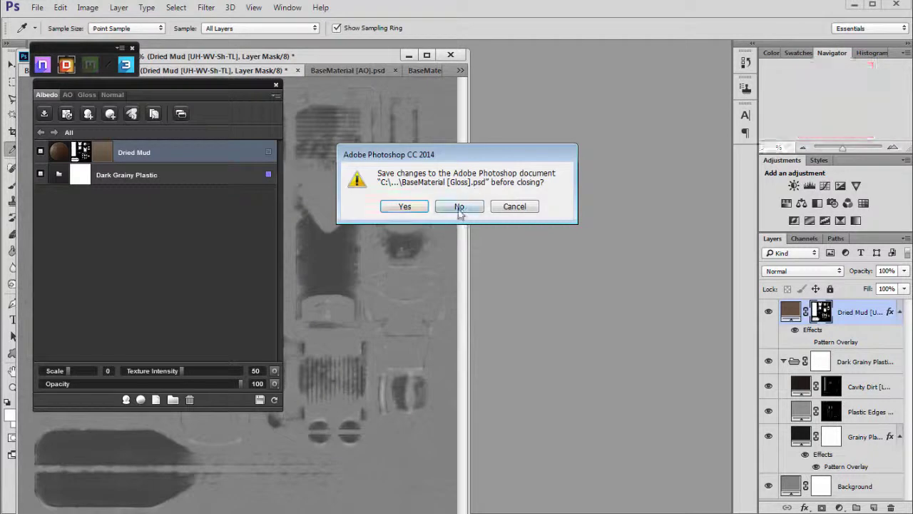
{"action": "left_click", "coordinate": [461, 208]}
{"action": "left_click", "coordinate": [460, 208]}
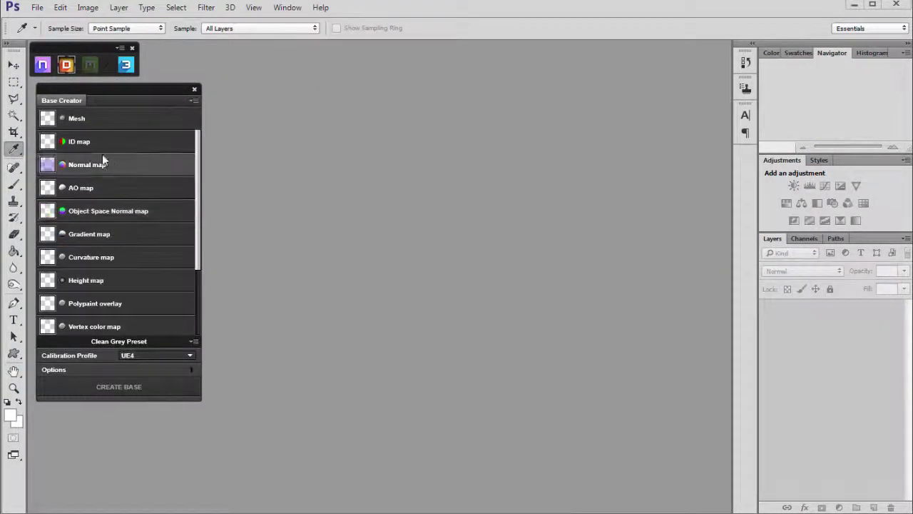
Load scope_laser.obj from the desktop's parts folder as the new base's mesh.
{"action": "left_click", "coordinate": [78, 119]}
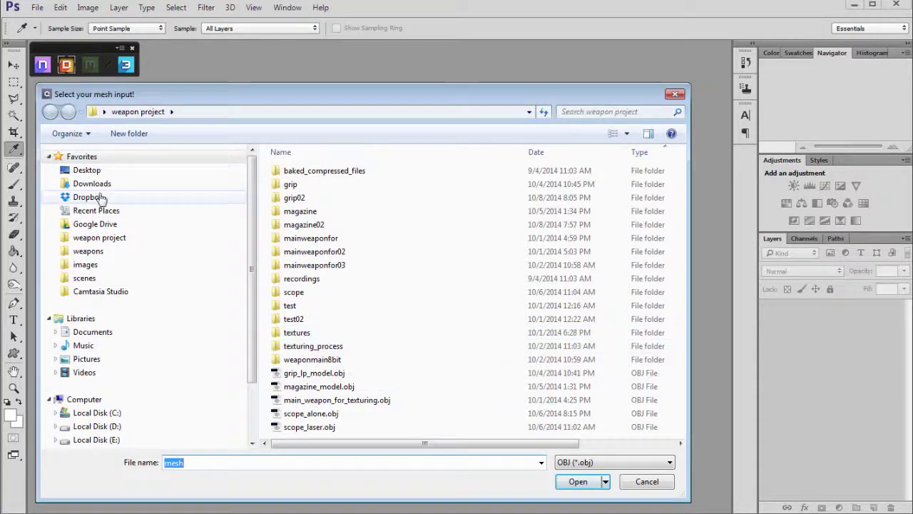
{"action": "left_click", "coordinate": [89, 173]}
{"action": "double_click", "coordinate": [292, 303]}
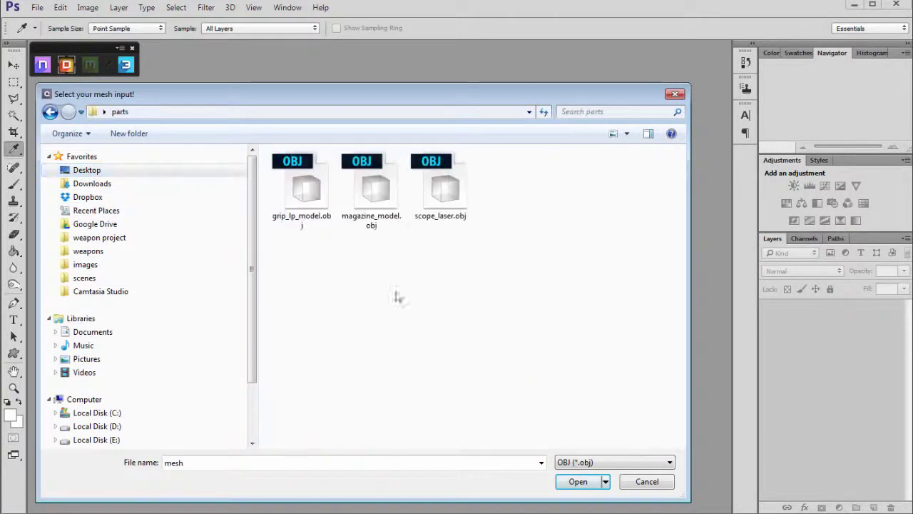
{"action": "left_click", "coordinate": [444, 186]}
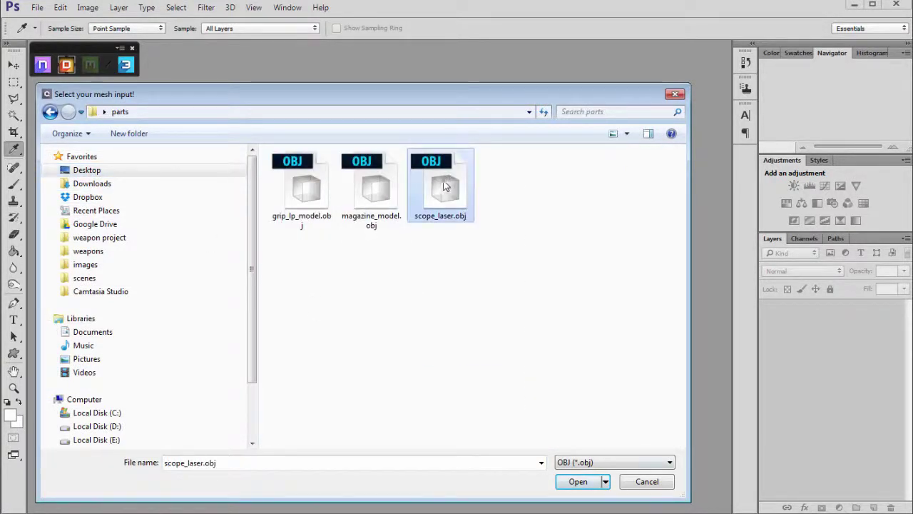
{"action": "left_click", "coordinate": [576, 482]}
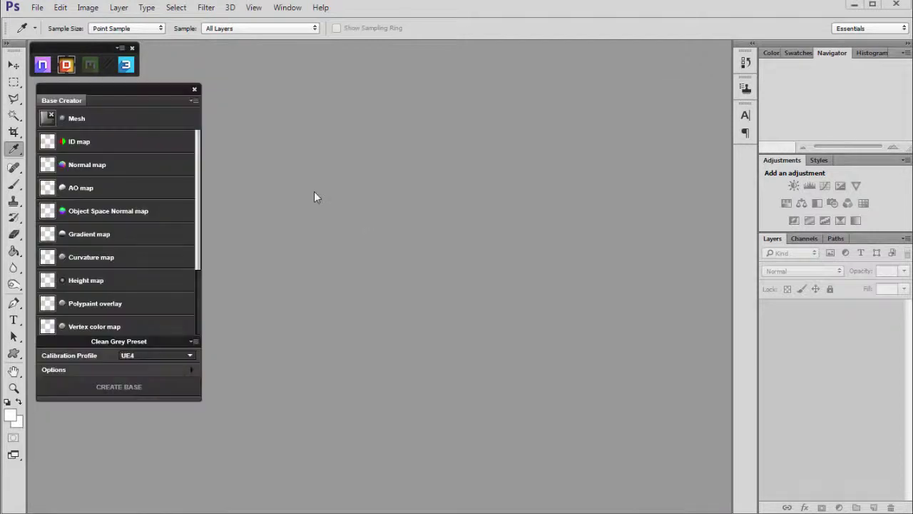
Load scope_laser_normal1.tga from the weapon project folder as the base's normal map.
{"action": "left_click", "coordinate": [98, 168]}
{"action": "left_click", "coordinate": [87, 171]}
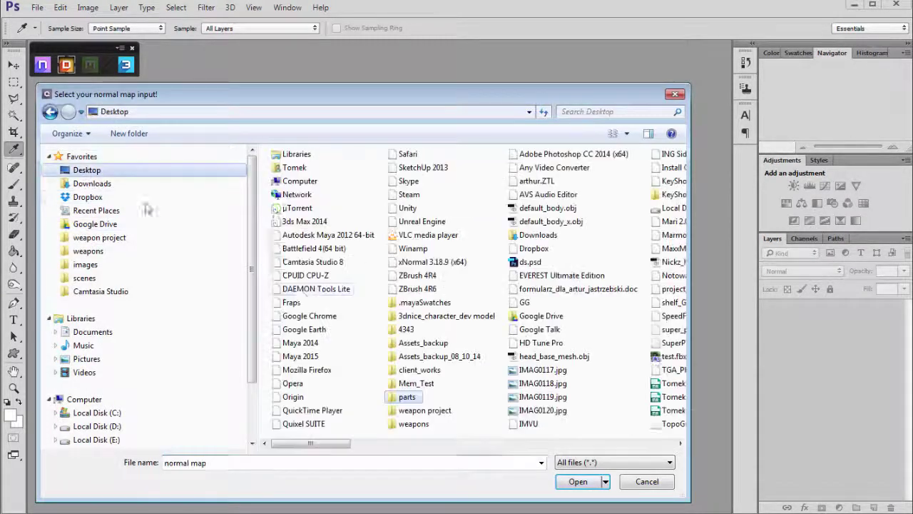
{"action": "left_click", "coordinate": [99, 237]}
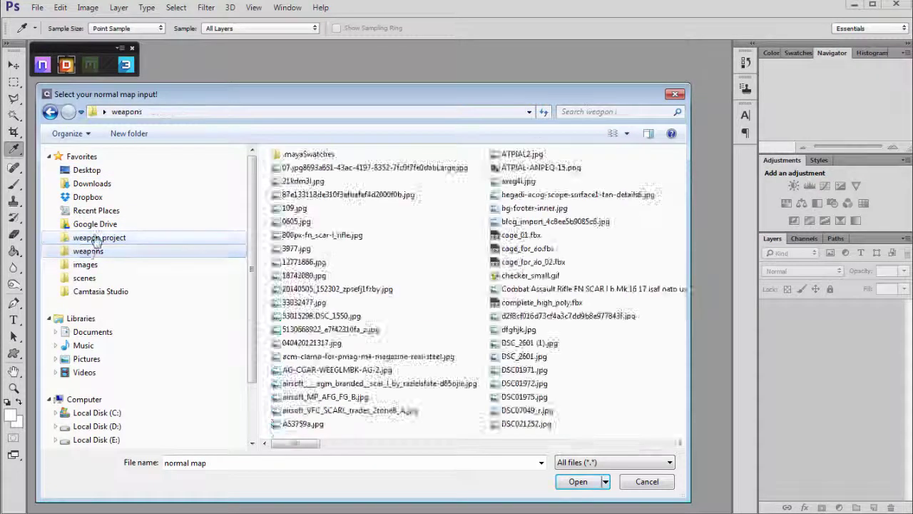
{"action": "left_click_drag", "start_coordinate": [303, 104], "coordinate": [352, 98]}
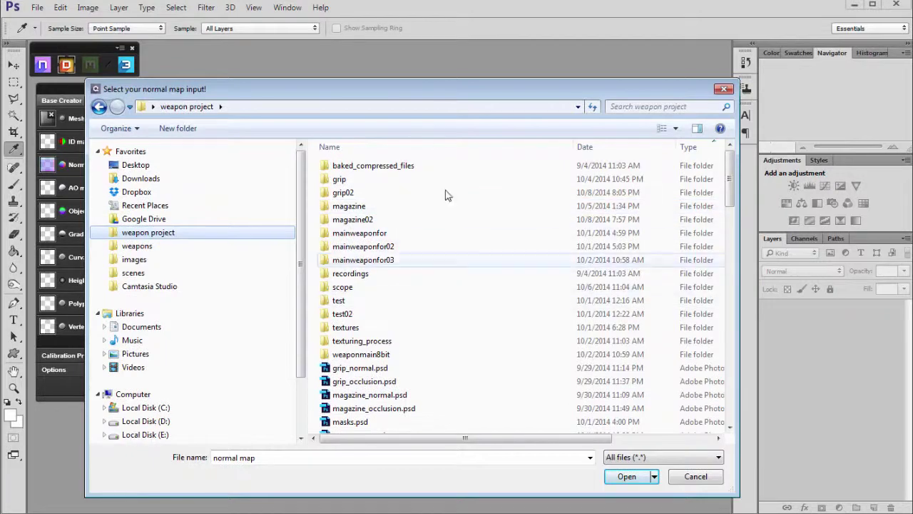
{"action": "left_click_drag", "start_coordinate": [424, 102], "coordinate": [474, 97]}
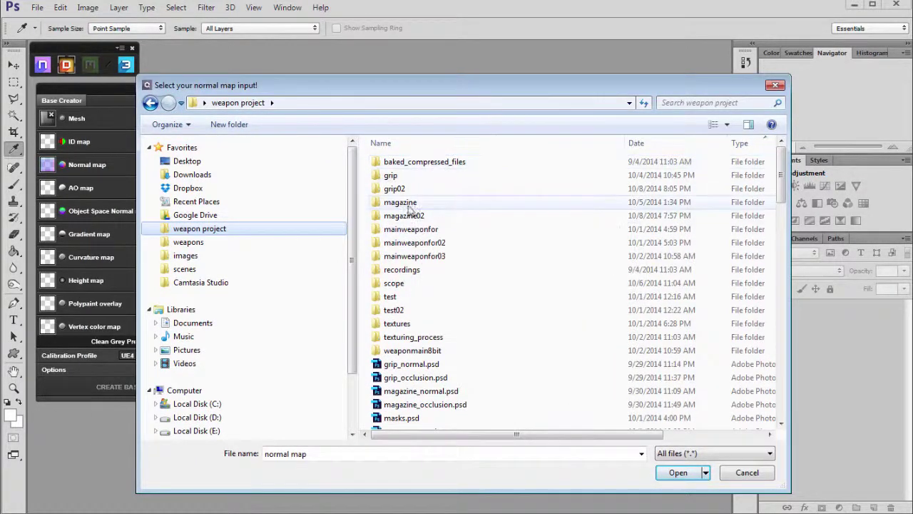
{"action": "scroll", "coordinate": [439, 241], "scroll_direction": "down", "scroll_amount": 1}
{"action": "left_click", "coordinate": [320, 453]}
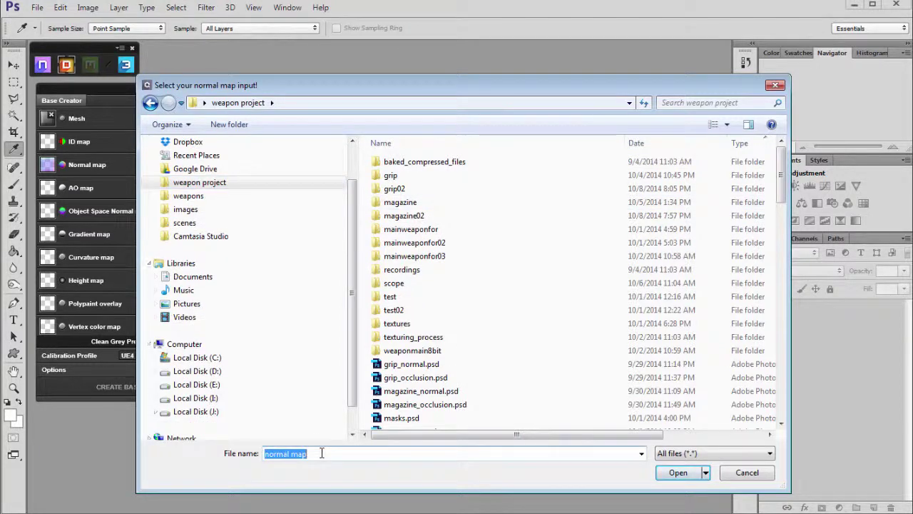
{"action": "type", "text": "scope"}
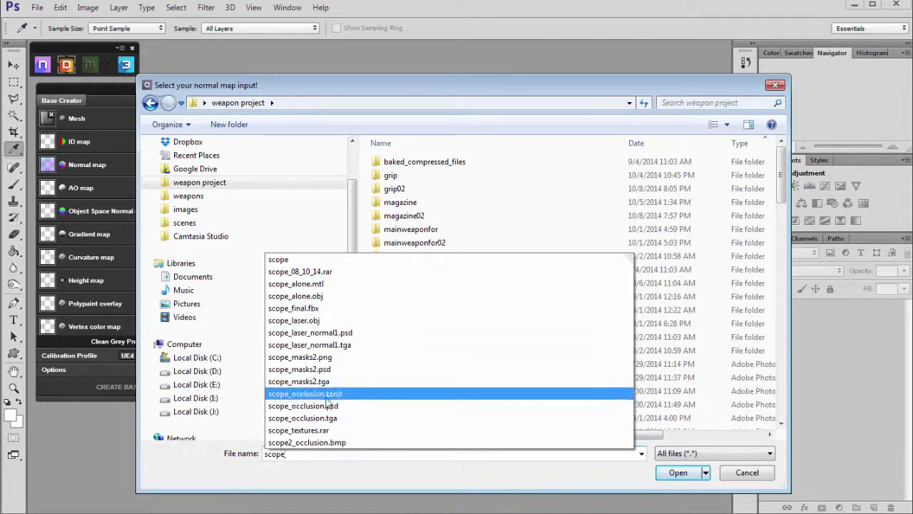
{"action": "left_click", "coordinate": [302, 348]}
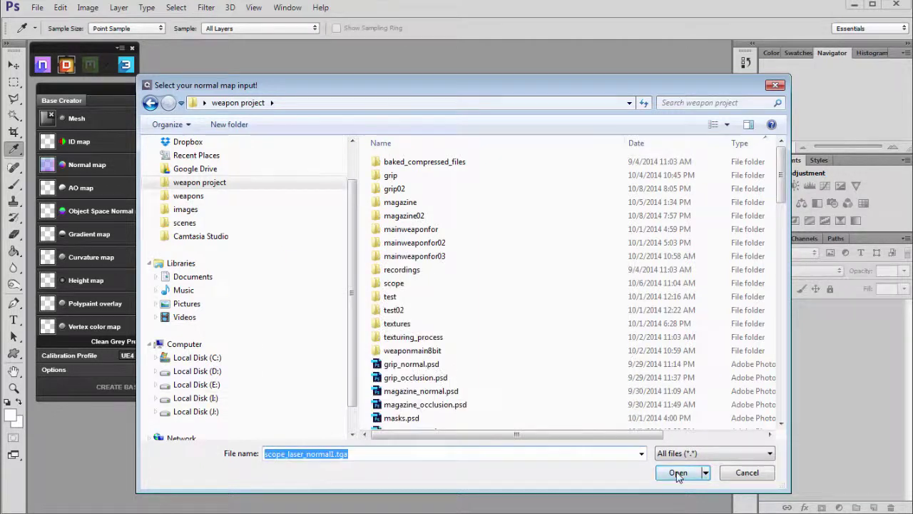
{"action": "left_click", "coordinate": [678, 472]}
Load scope_occlusion.tga from the weapon project folder as the base's AO map.
{"action": "left_click", "coordinate": [92, 186]}
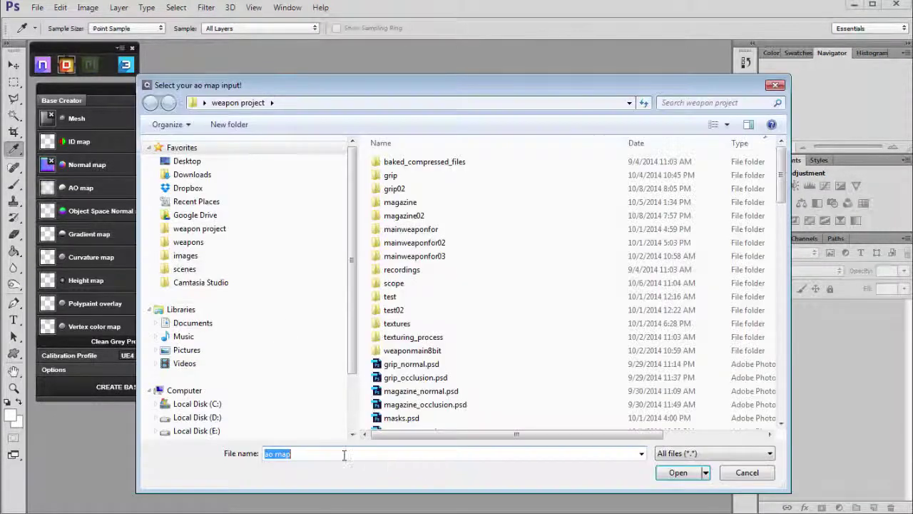
{"action": "type", "text": "s"}
{"action": "key", "text": "Up"}
{"action": "key", "text": "Up"}
{"action": "key", "text": "Up"}
{"action": "key", "text": "Up"}
{"action": "key", "text": "Down"}
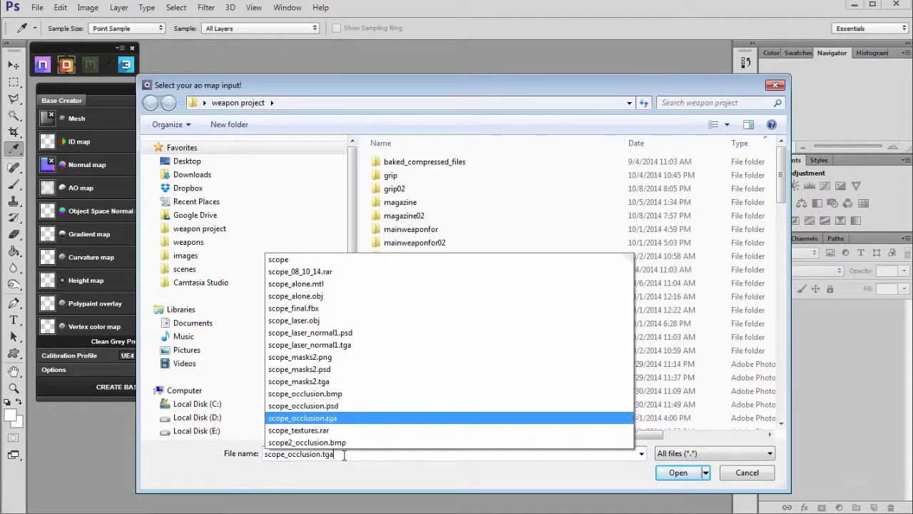
{"action": "key", "text": "Return"}
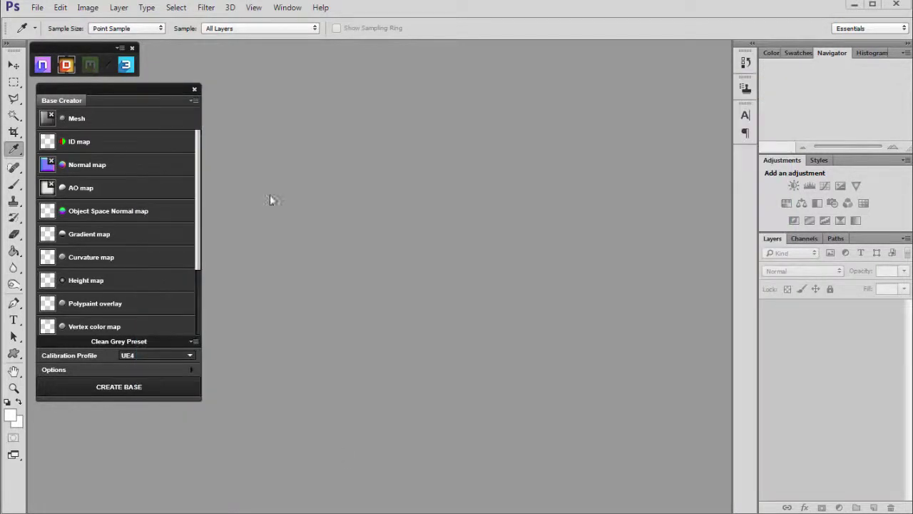
Check the base options and output map list, and create the scope's base from the loaded mesh, normal and AO maps.
{"action": "left_click", "coordinate": [190, 369]}
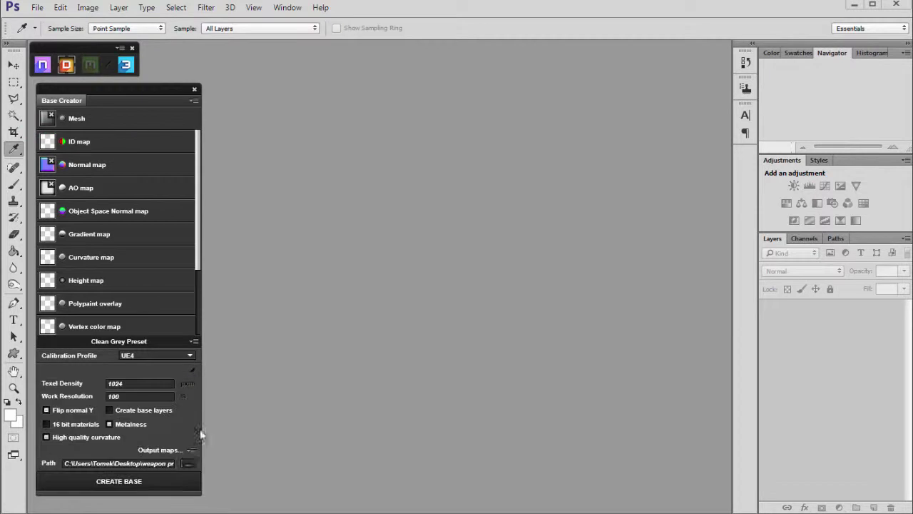
{"action": "left_click", "coordinate": [191, 449]}
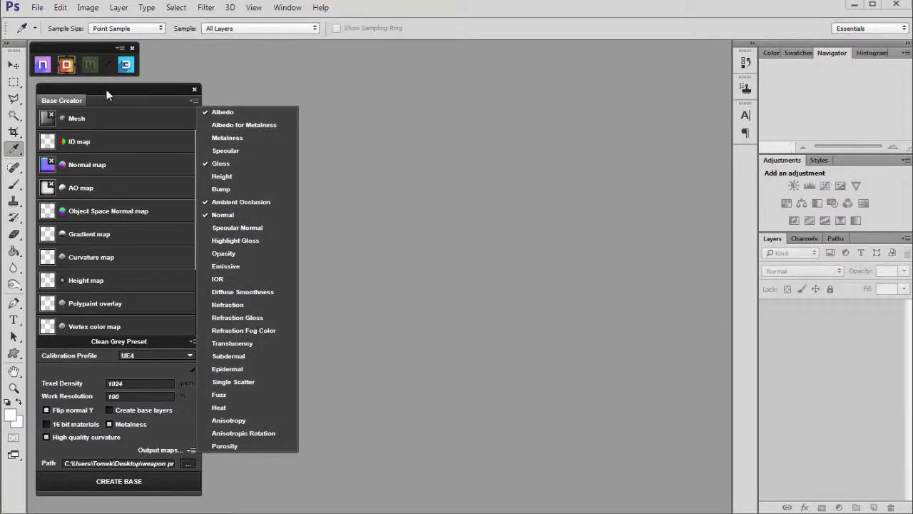
{"action": "left_click_drag", "start_coordinate": [106, 89], "coordinate": [107, 85]}
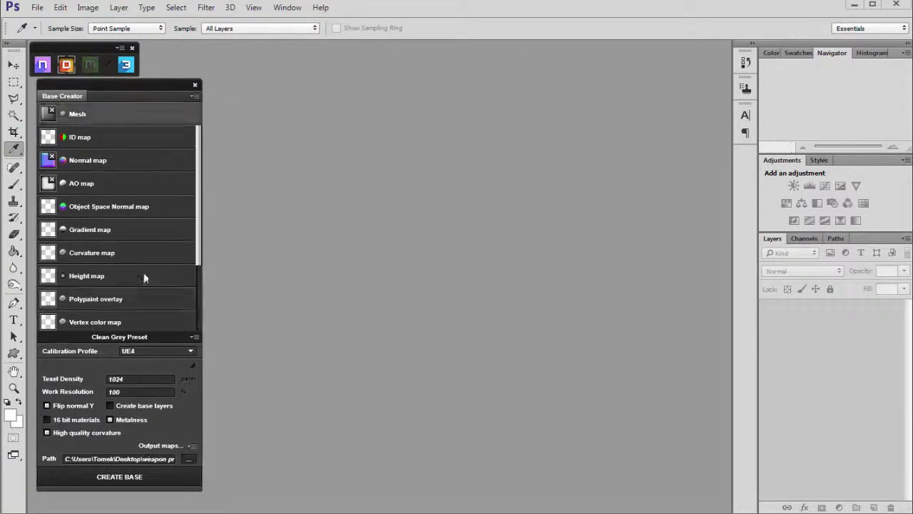
{"action": "left_click", "coordinate": [122, 479]}
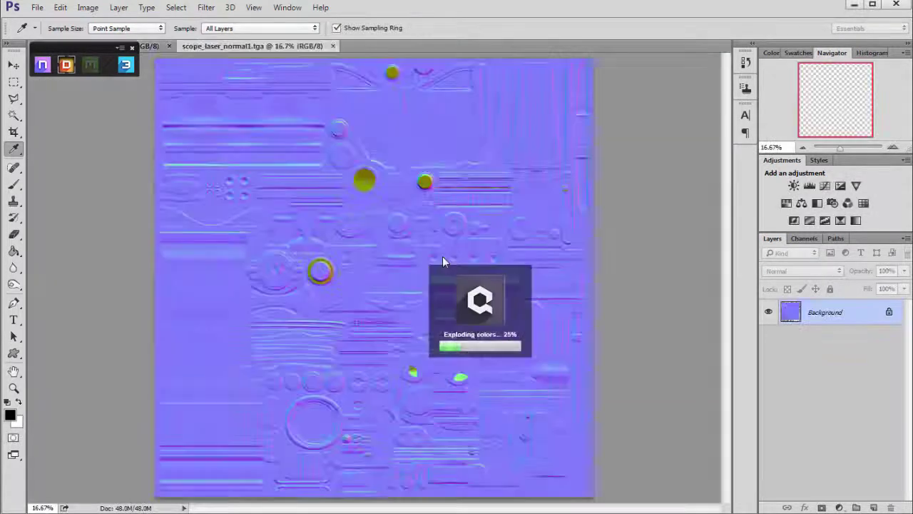
{"action": "left_click_drag", "start_coordinate": [468, 74], "coordinate": [477, 46]}
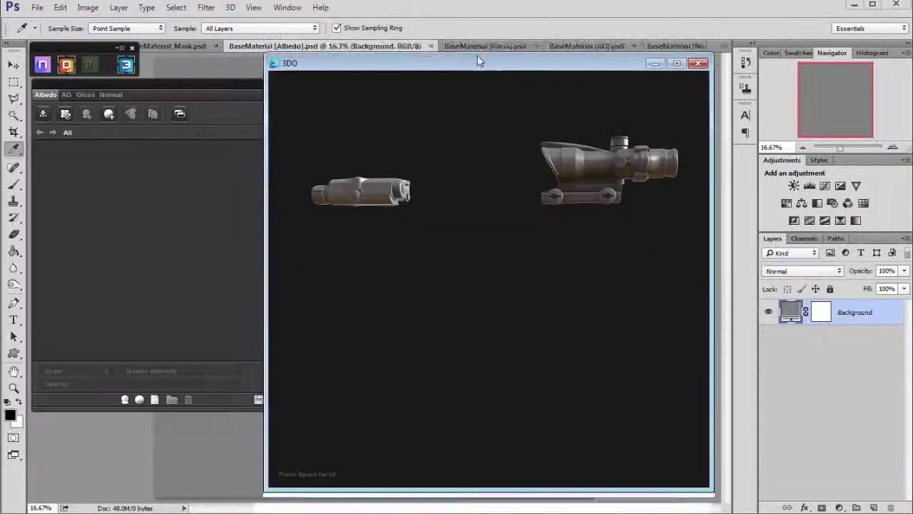
{"action": "mouse_move", "coordinate": [492, 175]}
{"action": "left_mouse_down"}
{"action": "mouse_move", "coordinate": [525, 198]}
{"action": "mouse_move", "coordinate": [506, 182]}
{"action": "left_mouse_up"}
{"action": "scroll", "coordinate": [506, 181], "scroll_direction": "up", "scroll_amount": 3}
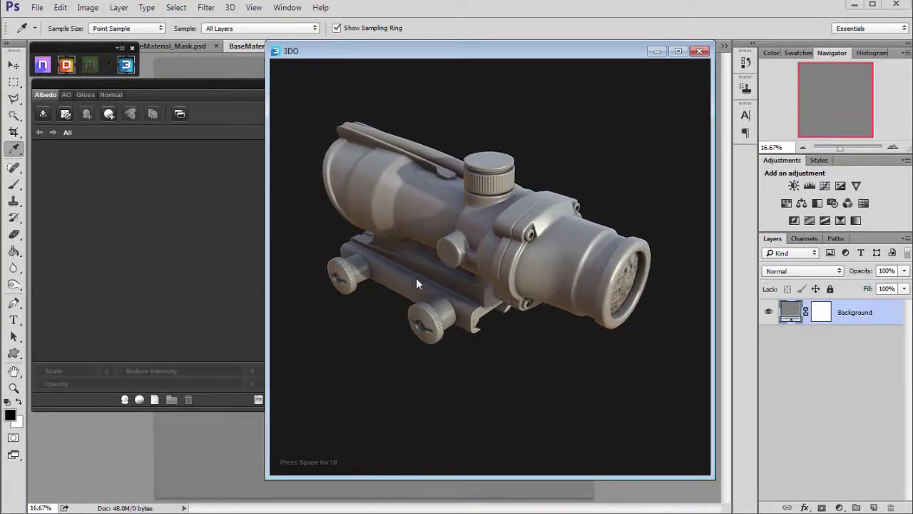
Search the smart materials for "gun" and create Black Gun Metal on the scope.
{"action": "left_click", "coordinate": [122, 216]}
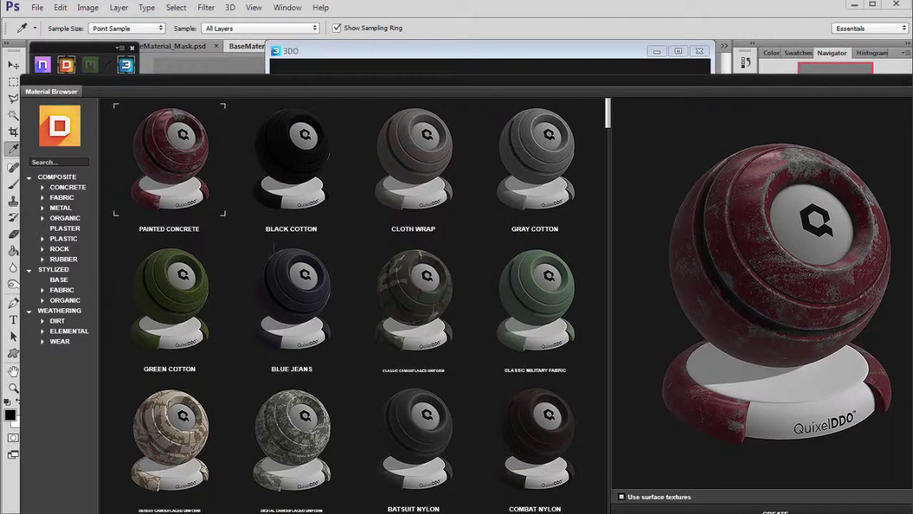
{"action": "left_click", "coordinate": [57, 163]}
{"action": "type", "text": "gun"}
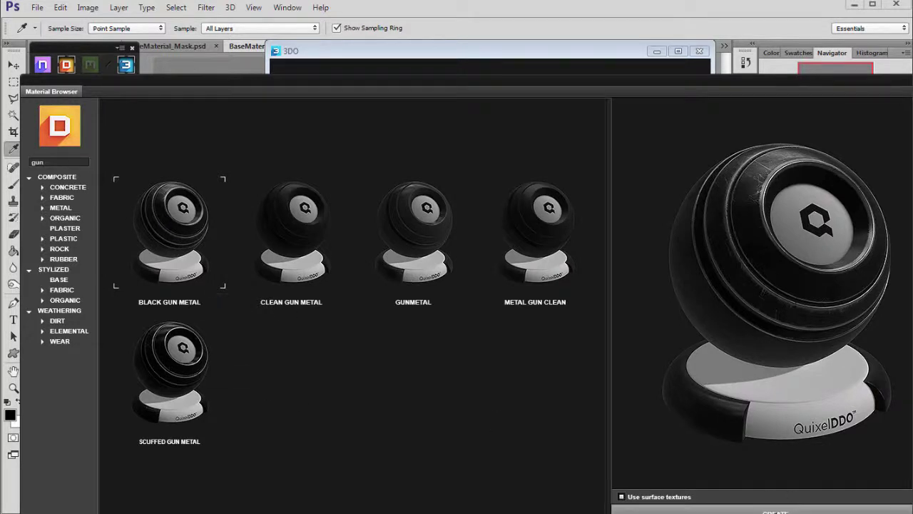
{"action": "left_click", "coordinate": [775, 511]}
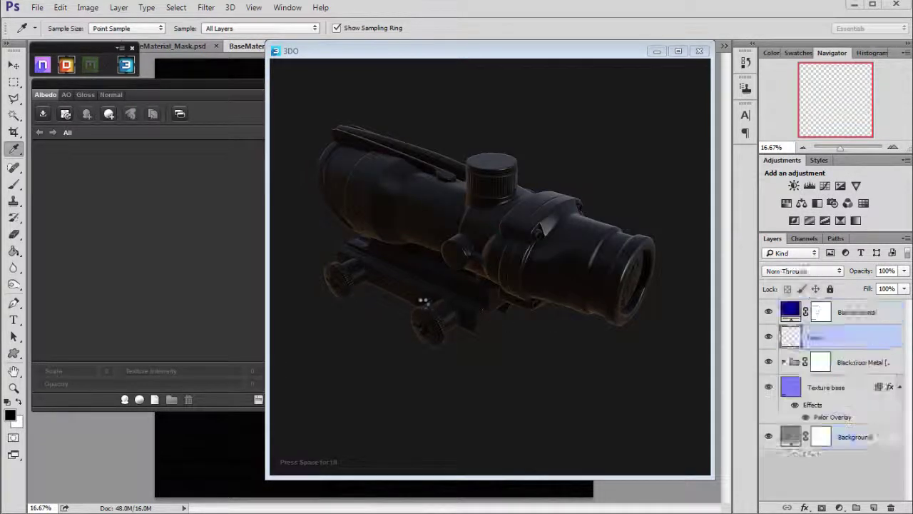
Examine the Black Gun Metal finish on the scope from several sides in the 3D preview.
{"action": "left_click_drag", "start_coordinate": [428, 280], "coordinate": [556, 255]}
{"action": "scroll", "coordinate": [587, 334], "scroll_direction": "up", "scroll_amount": 3}
{"action": "scroll", "coordinate": [491, 285], "scroll_direction": "up", "scroll_amount": 2}
{"action": "scroll", "coordinate": [528, 246], "scroll_direction": "down", "scroll_amount": 3}
{"action": "left_click_drag", "start_coordinate": [485, 228], "coordinate": [607, 230]}
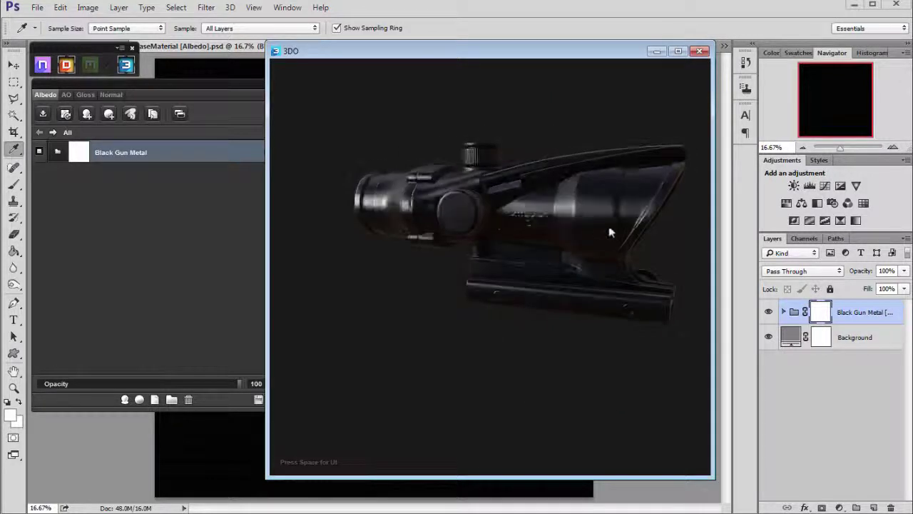
{"action": "scroll", "coordinate": [583, 262], "scroll_direction": "up", "scroll_amount": 4}
{"action": "left_click_drag", "start_coordinate": [531, 275], "coordinate": [528, 248]}
{"action": "scroll", "coordinate": [529, 248], "scroll_direction": "down", "scroll_amount": 2}
{"action": "scroll", "coordinate": [530, 249], "scroll_direction": "up", "scroll_amount": 4}
{"action": "left_click_drag", "start_coordinate": [383, 255], "coordinate": [449, 245]}
Add a Brushed Metal material above Parkerized Steel inside the Black Gun Metal group.
{"action": "left_click", "coordinate": [56, 154]}
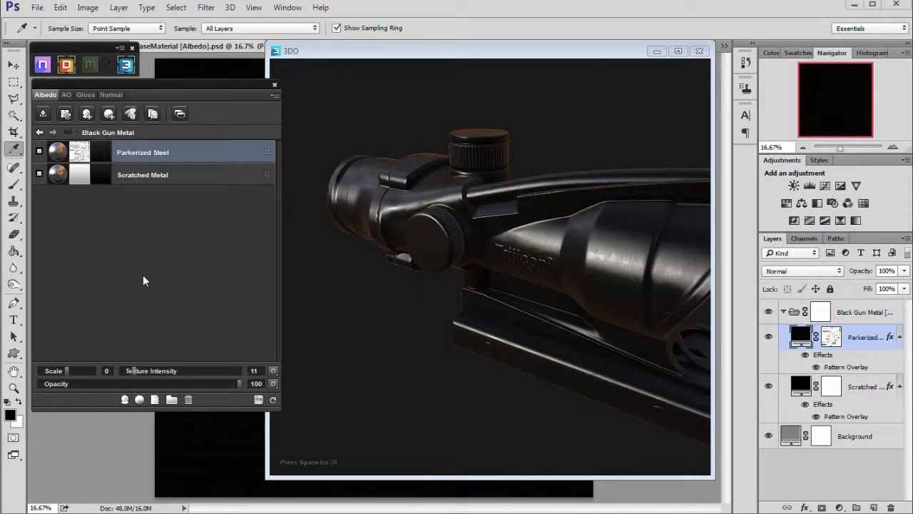
{"action": "left_click_drag", "start_coordinate": [174, 95], "coordinate": [171, 100]}
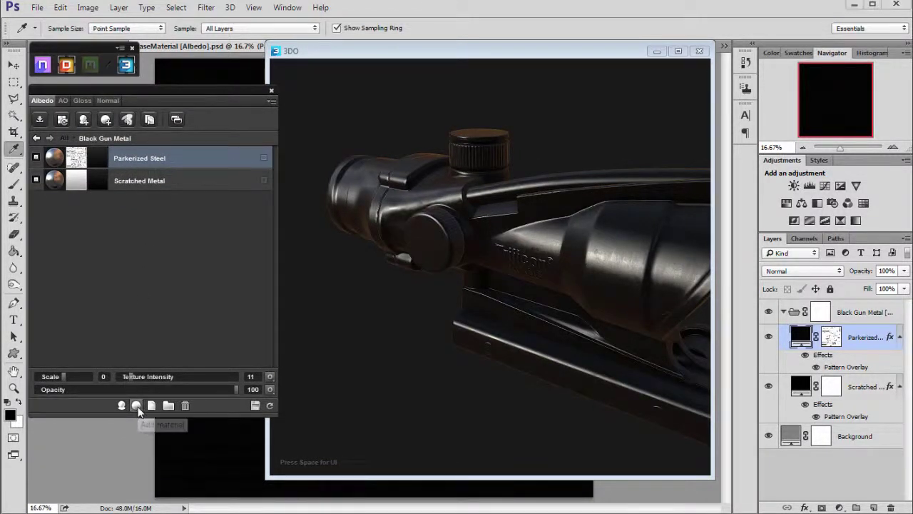
{"action": "left_click", "coordinate": [136, 405]}
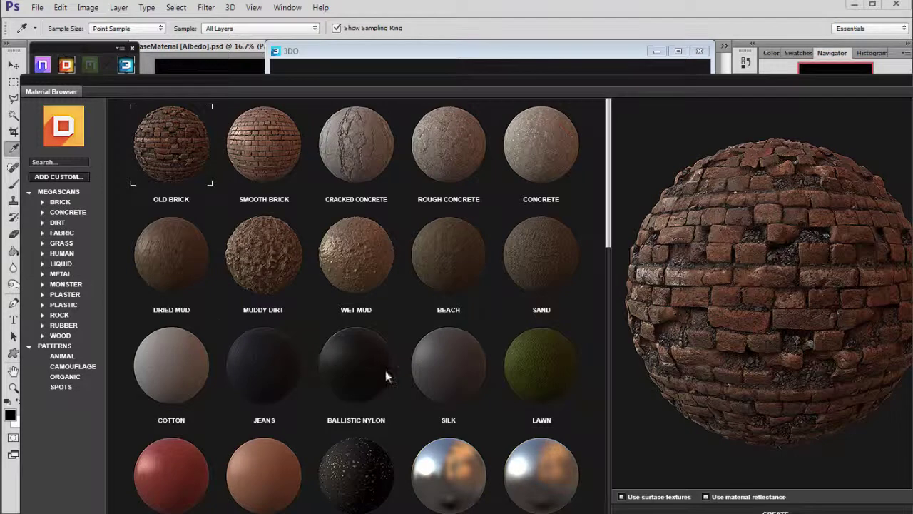
{"action": "scroll", "coordinate": [410, 393], "scroll_direction": "down", "scroll_amount": 3}
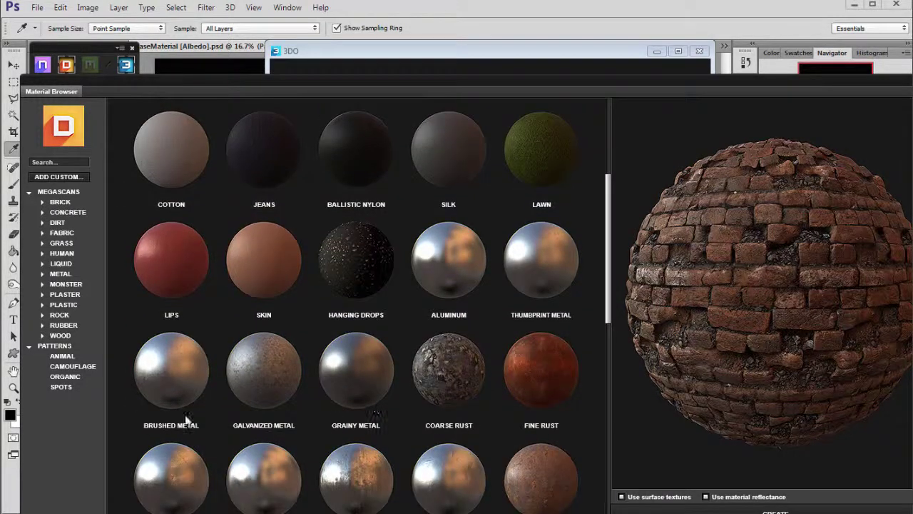
{"action": "double_click", "coordinate": [165, 373]}
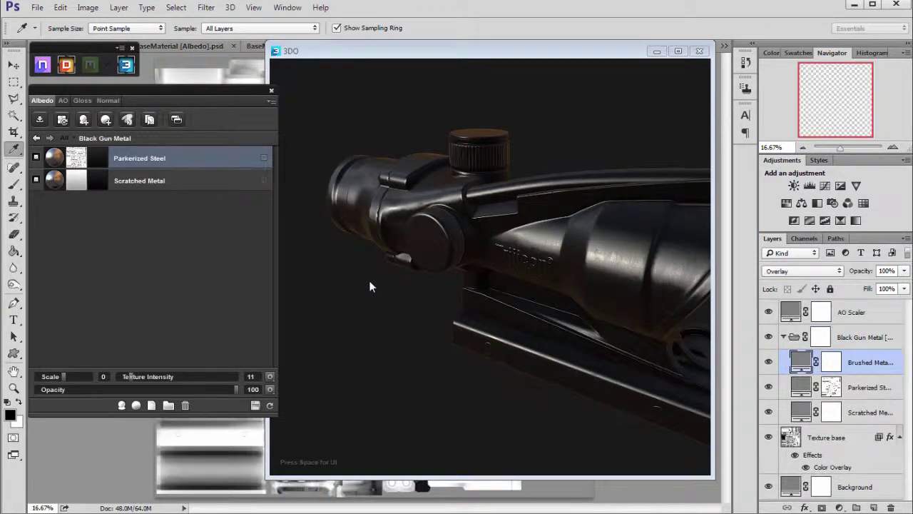
{"action": "left_click", "coordinate": [370, 286]}
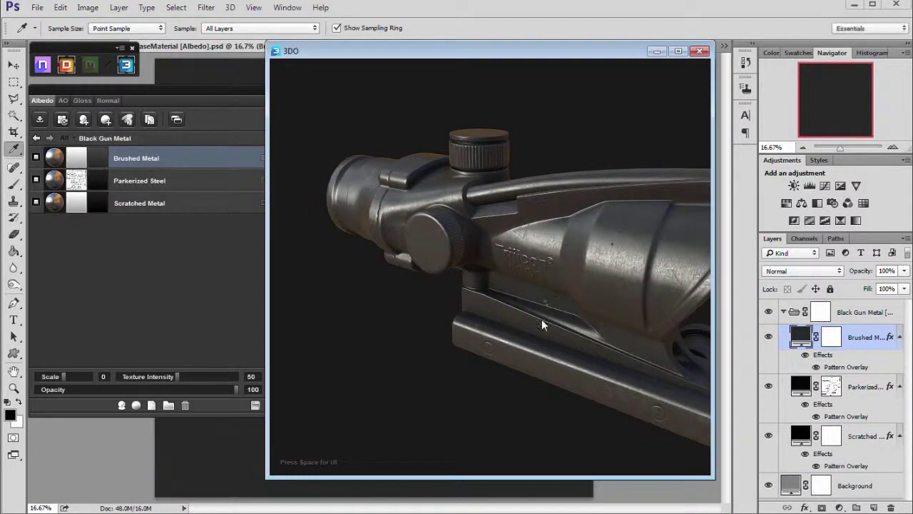
Edit the Brushed Metal layer's mask and load the Light Scratches preset for it.
{"action": "left_click_drag", "start_coordinate": [549, 313], "coordinate": [502, 305]}
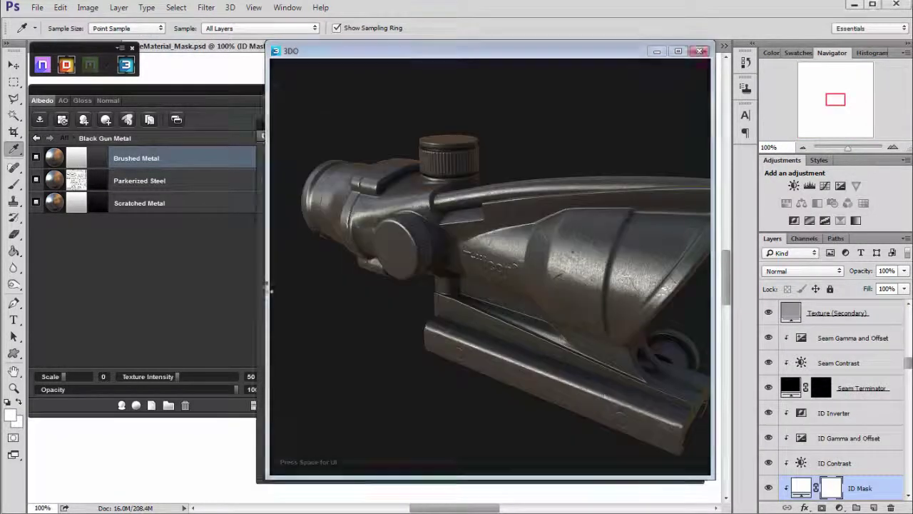
{"action": "left_click_drag", "start_coordinate": [263, 127], "coordinate": [208, 117]}
{"action": "left_click_drag", "start_coordinate": [452, 160], "coordinate": [446, 385]}
{"action": "left_click", "coordinate": [397, 243]}
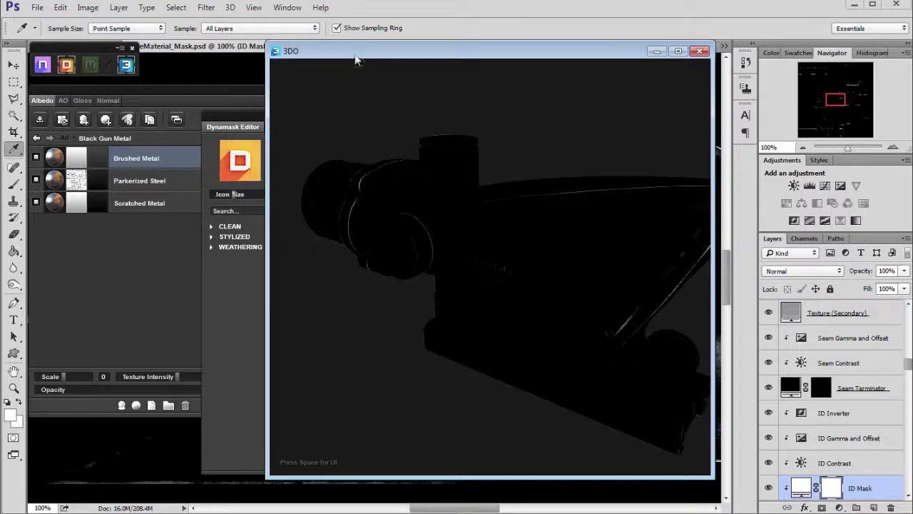
{"action": "left_click_drag", "start_coordinate": [356, 56], "coordinate": [388, 55]}
{"action": "left_click_drag", "start_coordinate": [217, 115], "coordinate": [55, 97]}
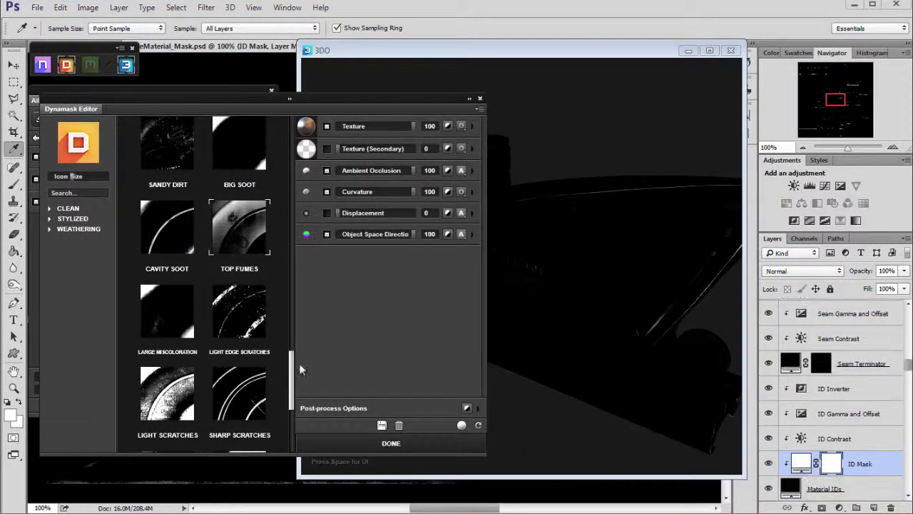
{"action": "left_click", "coordinate": [363, 156]}
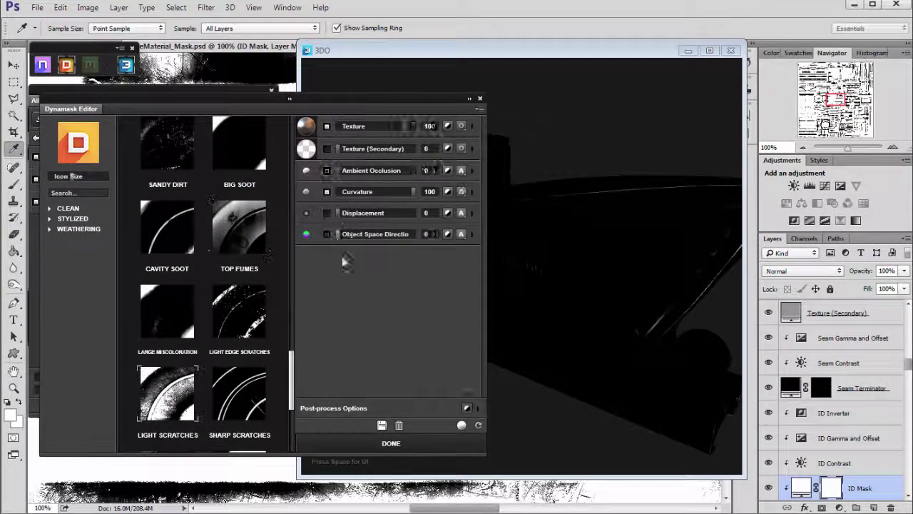
{"action": "mouse_move", "coordinate": [510, 245]}
{"action": "left_mouse_down"}
{"action": "mouse_move", "coordinate": [548, 241]}
{"action": "mouse_move", "coordinate": [499, 244]}
{"action": "left_mouse_up"}
Invert the Light Scratches mask and refine its curvature settings for less coverage, accepting it for Brushed Metal.
{"action": "left_click", "coordinate": [216, 95]}
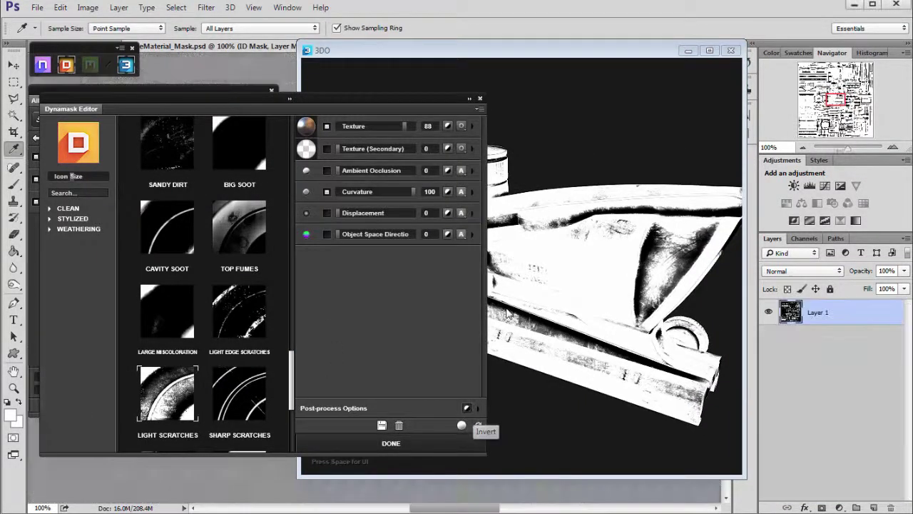
{"action": "left_click", "coordinate": [540, 345]}
{"action": "left_click_drag", "start_coordinate": [540, 346], "coordinate": [681, 317]}
{"action": "left_click_drag", "start_coordinate": [243, 86], "coordinate": [232, 77]}
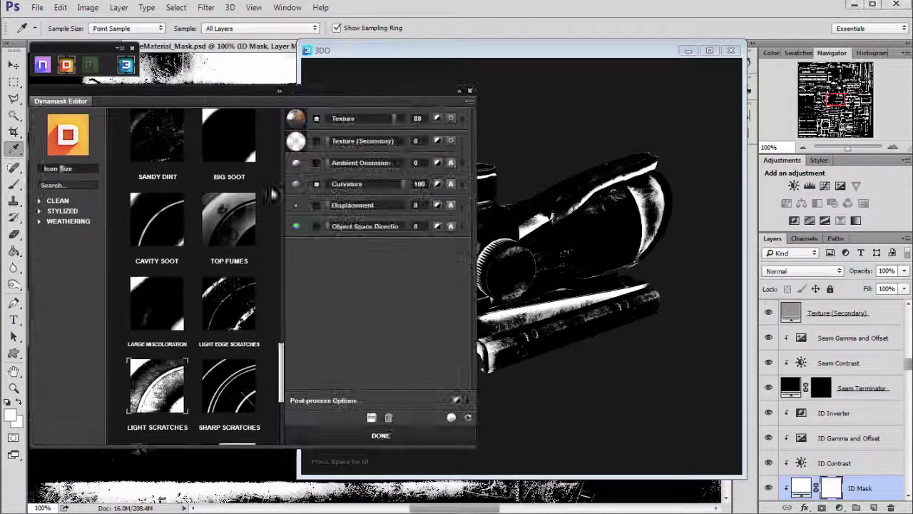
{"action": "left_click", "coordinate": [463, 184]}
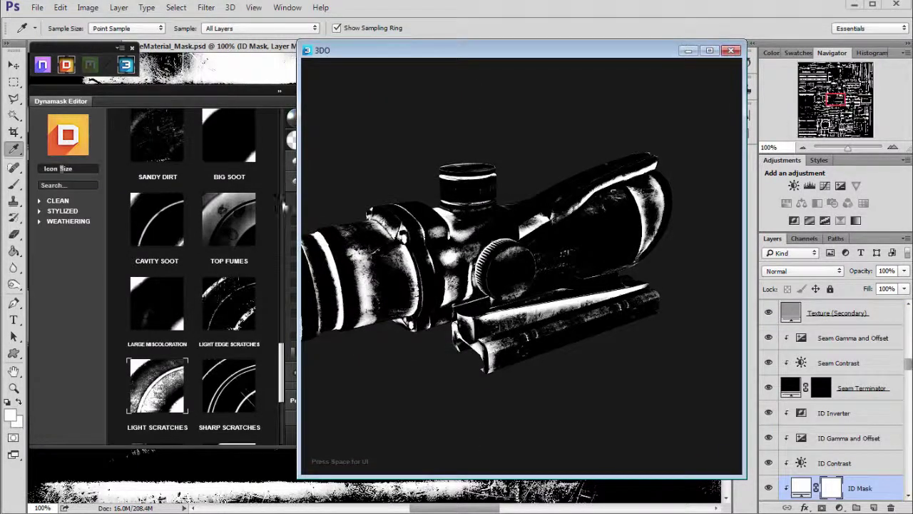
{"action": "left_click", "coordinate": [253, 101]}
{"action": "left_click", "coordinate": [331, 337]}
{"action": "left_click_drag", "start_coordinate": [332, 341], "coordinate": [330, 335]}
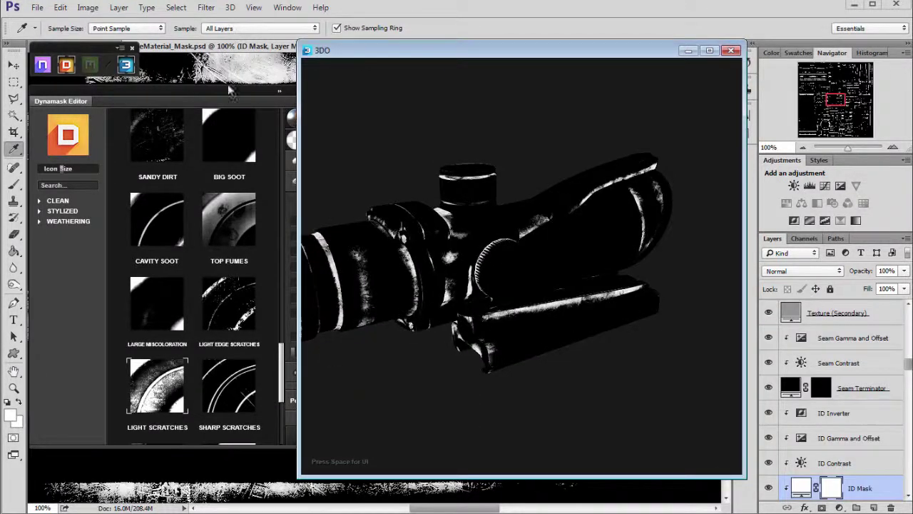
{"action": "left_click", "coordinate": [380, 435]}
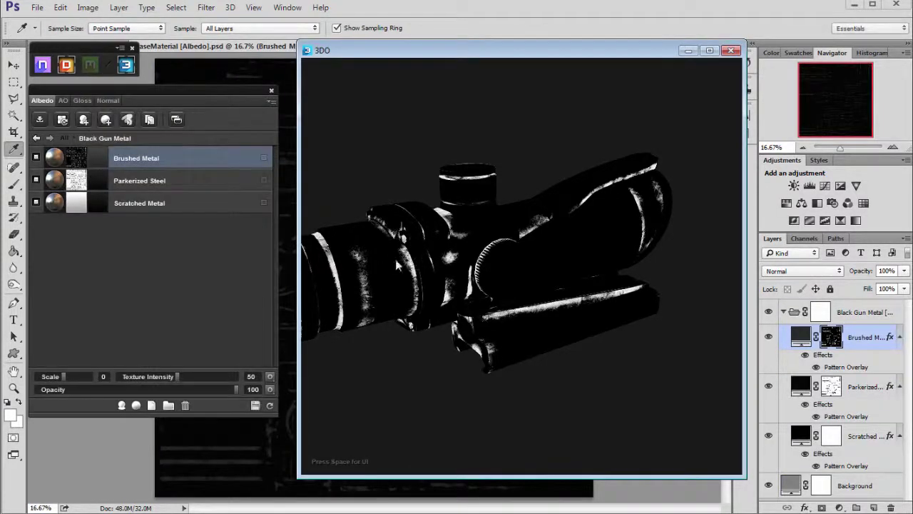
Duplicate the Brushed Metal layer and set the lower copy's albedo color to #676767.
{"action": "mouse_move", "coordinate": [376, 264]}
{"action": "left_mouse_down"}
{"action": "mouse_move", "coordinate": [518, 293]}
{"action": "mouse_move", "coordinate": [412, 266]}
{"action": "mouse_move", "coordinate": [549, 285]}
{"action": "mouse_move", "coordinate": [542, 264]}
{"action": "mouse_move", "coordinate": [581, 267]}
{"action": "mouse_move", "coordinate": [548, 240]}
{"action": "mouse_move", "coordinate": [571, 290]}
{"action": "mouse_move", "coordinate": [551, 307]}
{"action": "mouse_move", "coordinate": [262, 264]}
{"action": "left_mouse_up"}
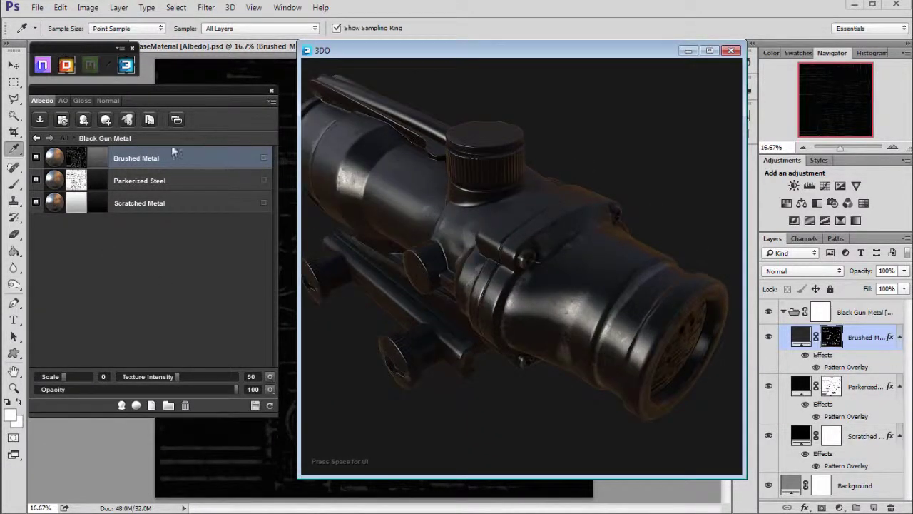
{"action": "left_click", "coordinate": [149, 120]}
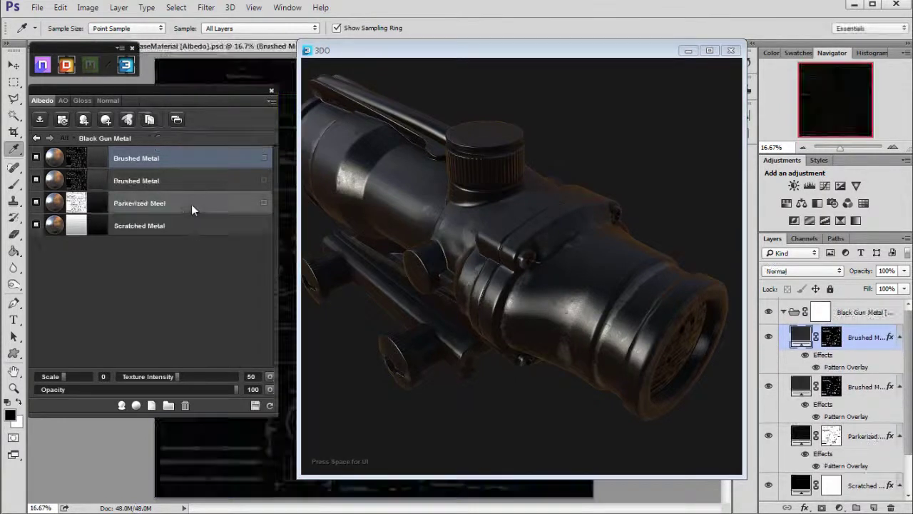
{"action": "left_click", "coordinate": [106, 179]}
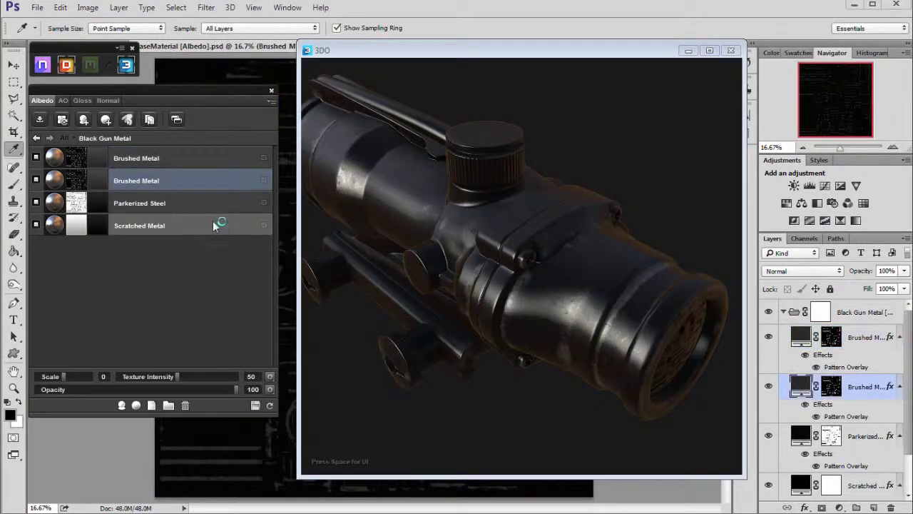
{"action": "left_click", "coordinate": [97, 183]}
{"action": "left_click_drag", "start_coordinate": [663, 268], "coordinate": [638, 230]}
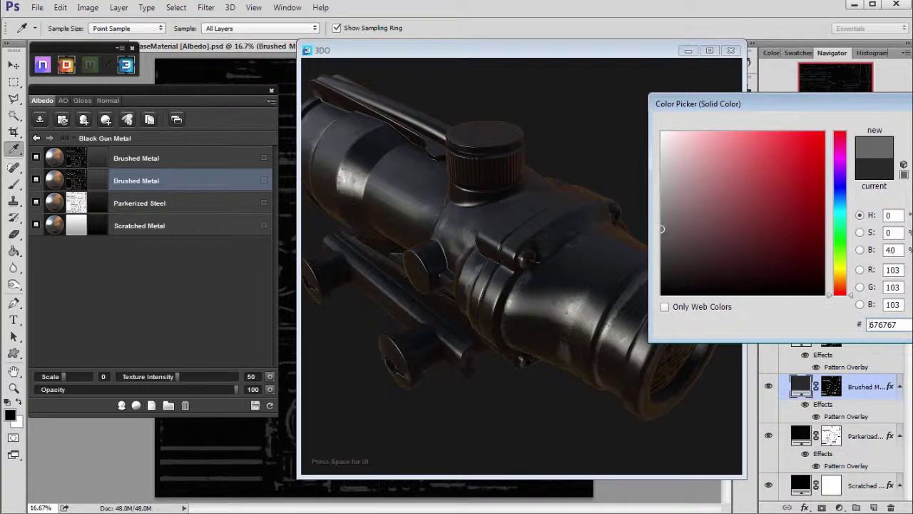
{"action": "key", "text": "Return"}
Set the upper Brushed Metal layer's albedo color to #727272.
{"action": "left_click", "coordinate": [106, 157]}
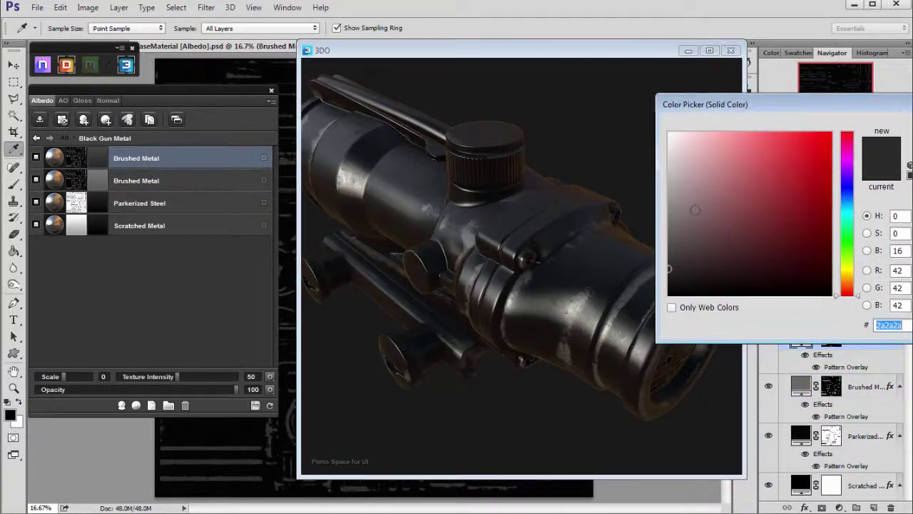
{"action": "type", "text": "727272"}
{"action": "key", "text": "Return"}
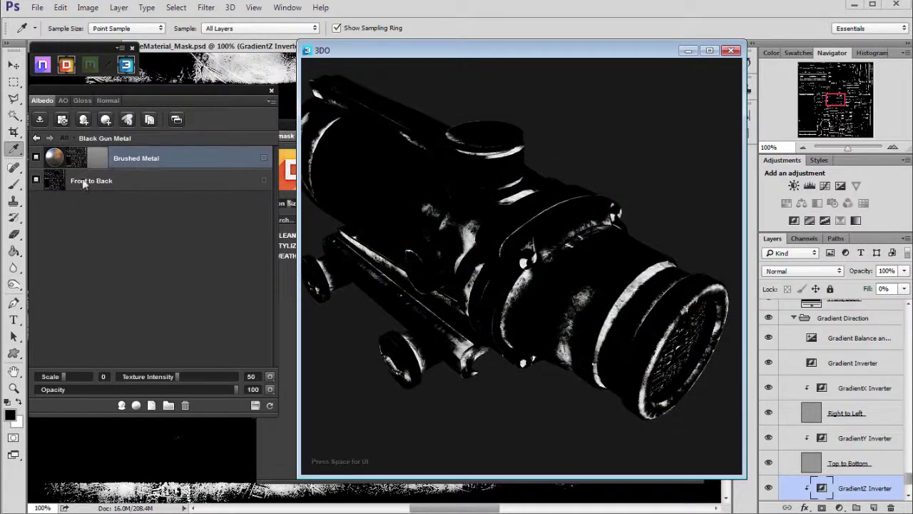
Apply the Edge Tarnish preset to the upper Brushed Metal layer's mask.
{"action": "left_click_drag", "start_coordinate": [293, 125], "coordinate": [213, 83]}
{"action": "left_click_drag", "start_coordinate": [431, 133], "coordinate": [425, 363]}
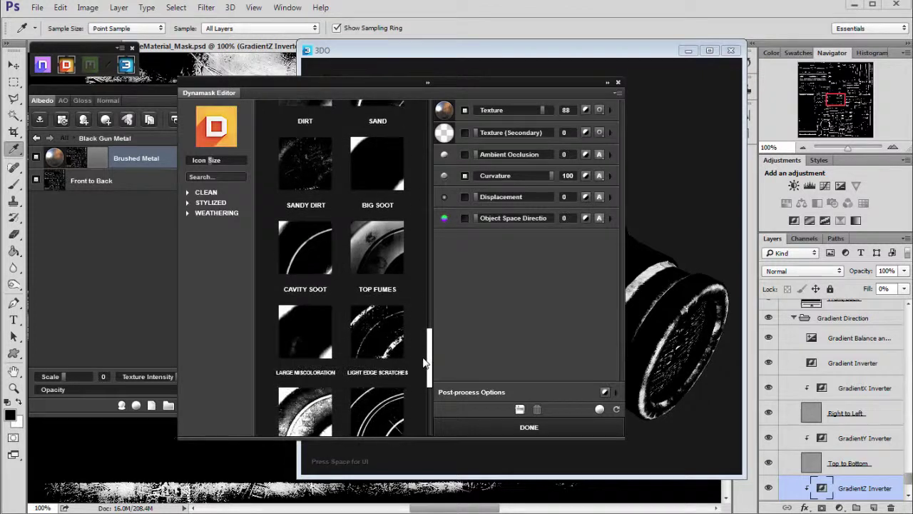
{"action": "scroll", "coordinate": [312, 213], "scroll_direction": "down", "scroll_amount": 1}
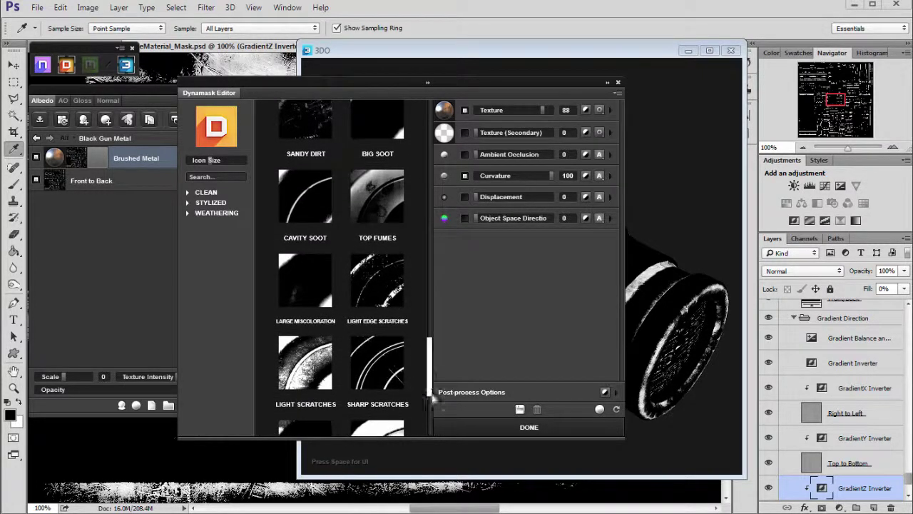
{"action": "scroll", "coordinate": [432, 402], "scroll_direction": "down", "scroll_amount": 4}
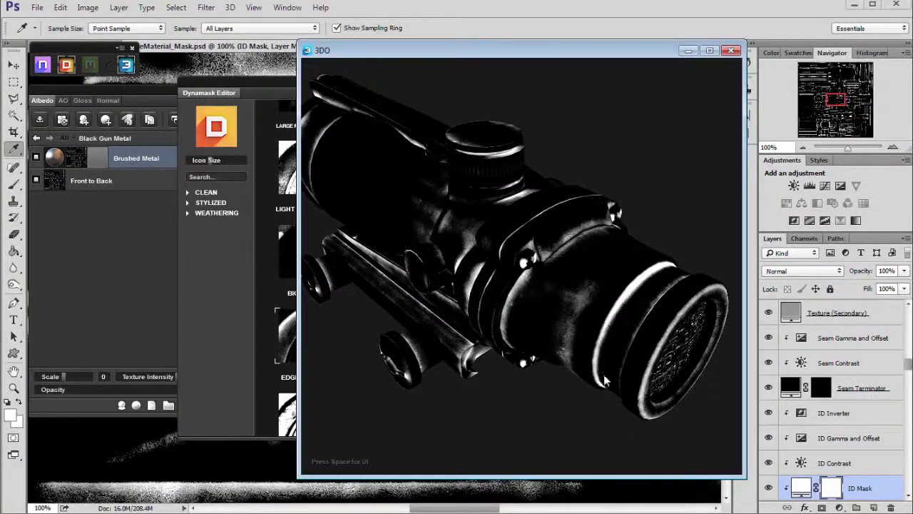
{"action": "left_click_drag", "start_coordinate": [569, 360], "coordinate": [501, 296]}
{"action": "left_click_drag", "start_coordinate": [577, 53], "coordinate": [690, 50]}
{"action": "left_click", "coordinate": [375, 81]}
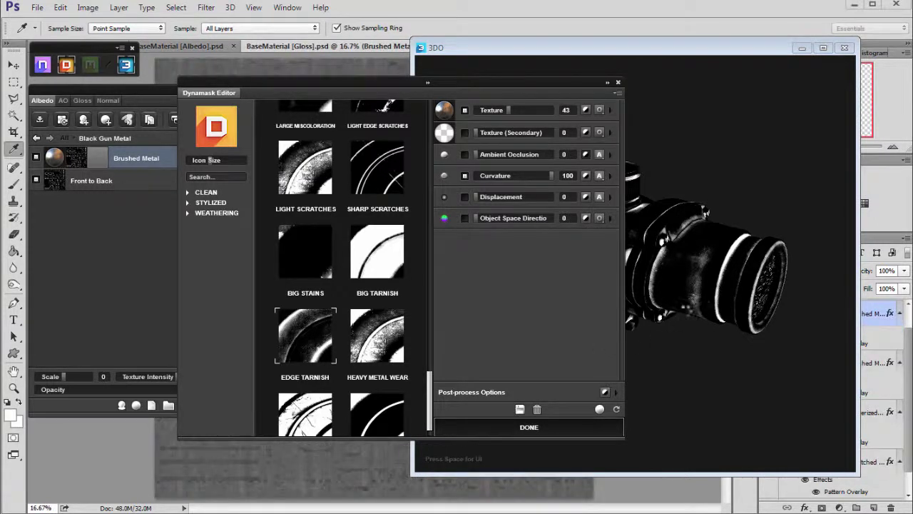
Accept the Edge Tarnish mask and set the lower Brushed Metal layer's texture intensity to 21.
{"action": "left_click", "coordinate": [681, 296]}
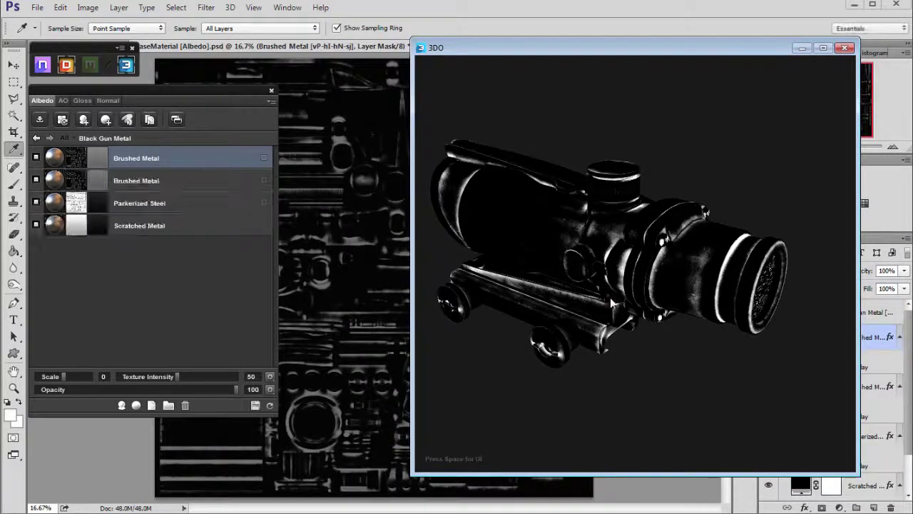
{"action": "scroll", "coordinate": [611, 296], "scroll_direction": "up", "scroll_amount": 3}
{"action": "left_click_drag", "start_coordinate": [646, 338], "coordinate": [610, 315]}
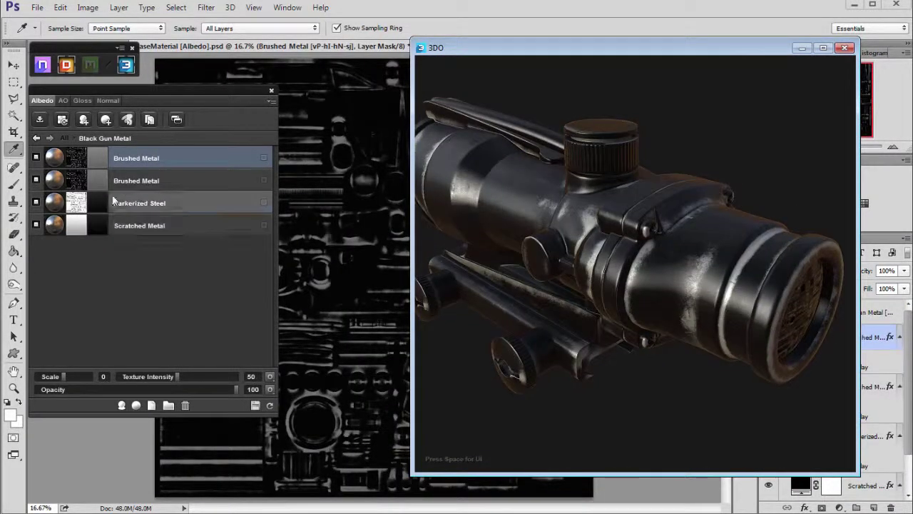
{"action": "left_click", "coordinate": [166, 182]}
{"action": "left_click", "coordinate": [144, 380]}
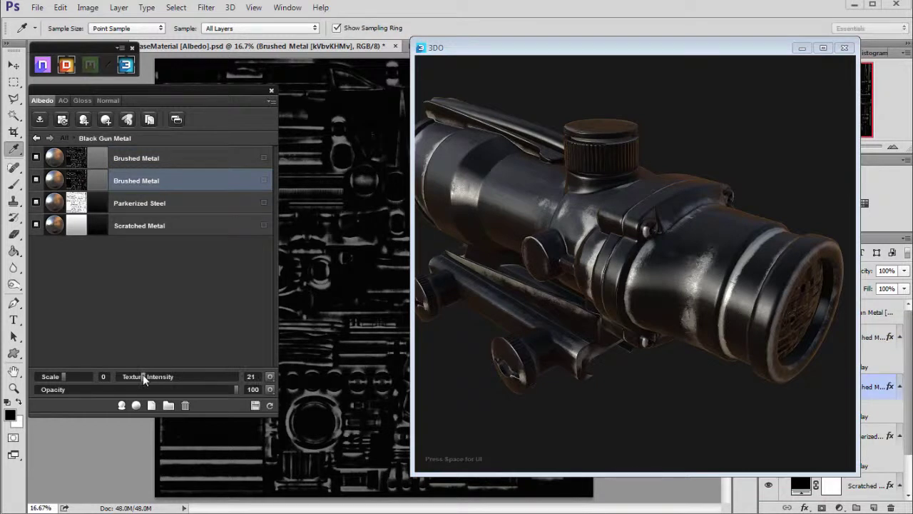
{"action": "left_click", "coordinate": [628, 291]}
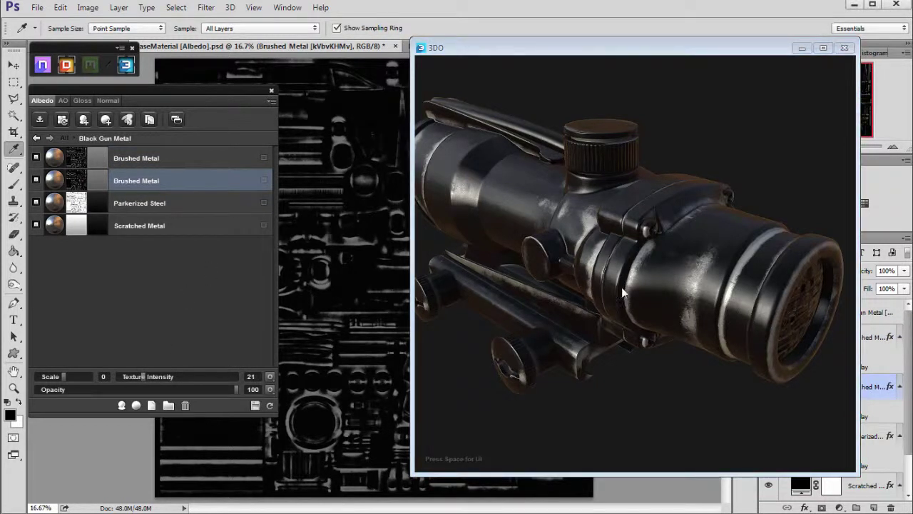
{"action": "left_click_drag", "start_coordinate": [604, 284], "coordinate": [750, 194]}
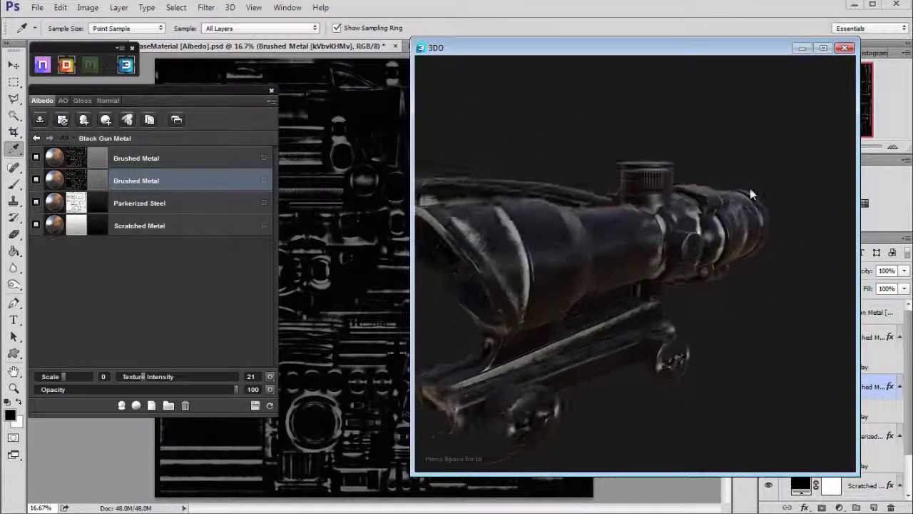
Open the lower Brushed Metal layer's mask, examine its coverage on the scope, and close the mask editor.
{"action": "left_click", "coordinate": [77, 183]}
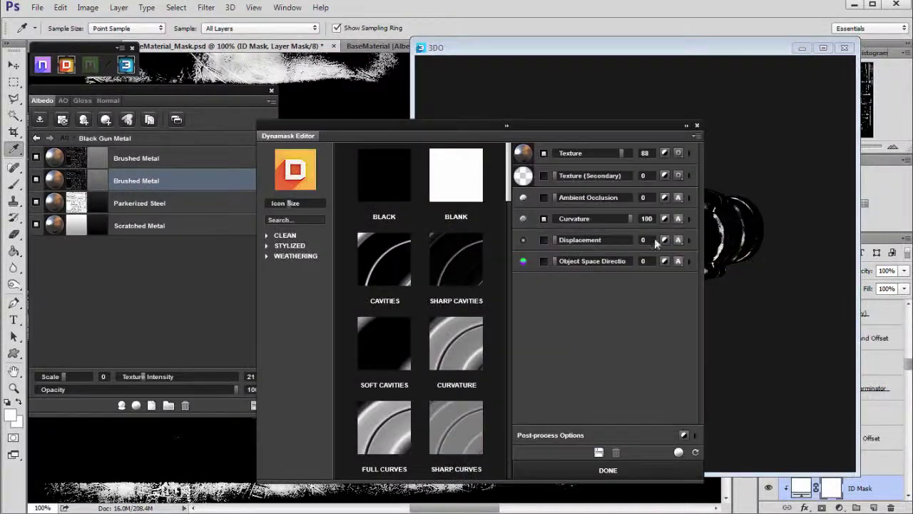
{"action": "left_click_drag", "start_coordinate": [554, 124], "coordinate": [327, 67]}
{"action": "left_click_drag", "start_coordinate": [646, 266], "coordinate": [507, 202]}
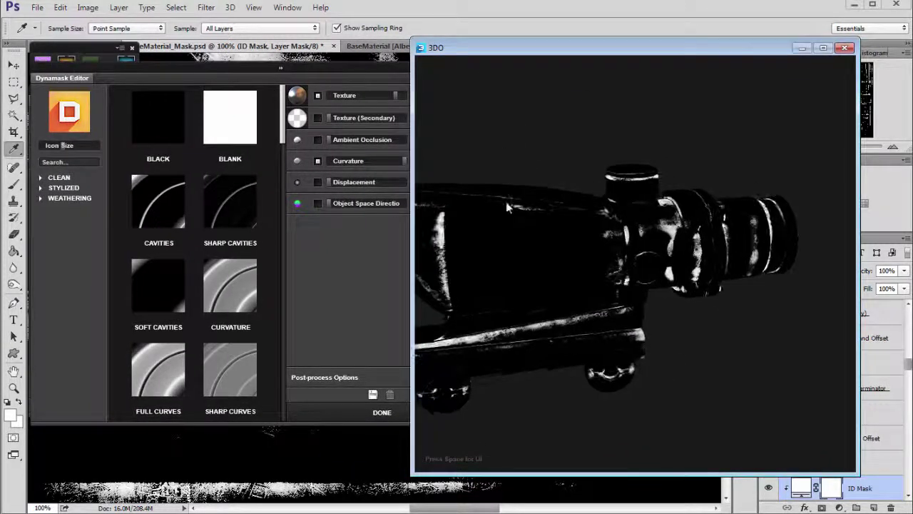
{"action": "left_click", "coordinate": [268, 68]}
{"action": "left_click", "coordinate": [375, 418]}
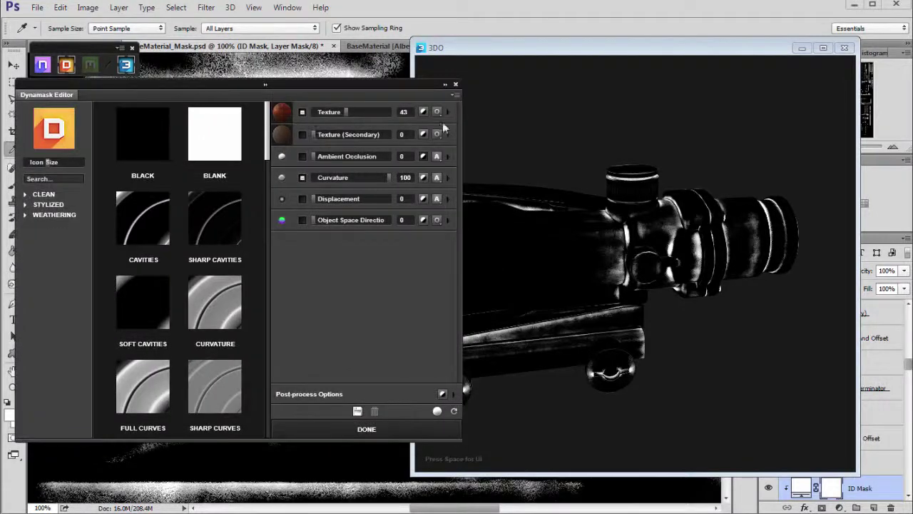
Try a texture scale of 2 and brightness of -61 in the upper Brushed Metal layer's Edge Tarnish mask.
{"action": "left_click", "coordinate": [447, 112]}
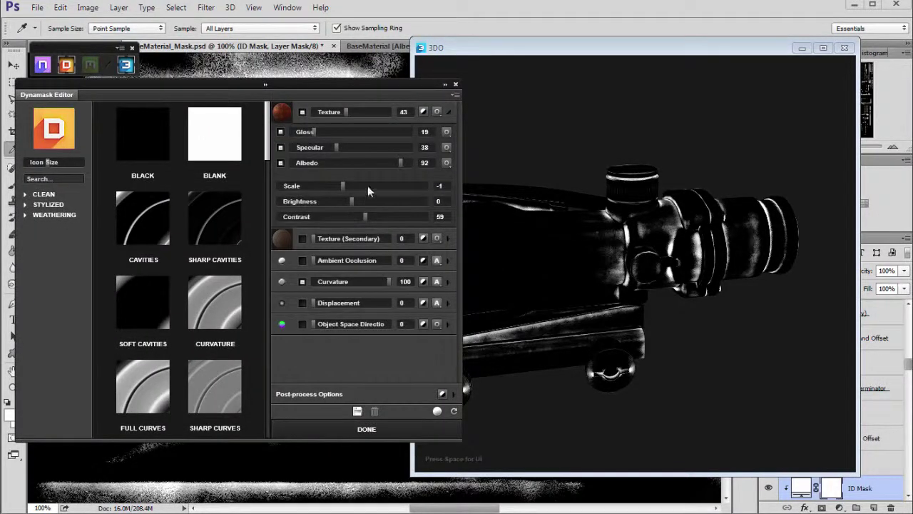
{"action": "left_click_drag", "start_coordinate": [630, 280], "coordinate": [540, 268]}
{"action": "scroll", "coordinate": [672, 335], "scroll_direction": "up", "scroll_amount": 4}
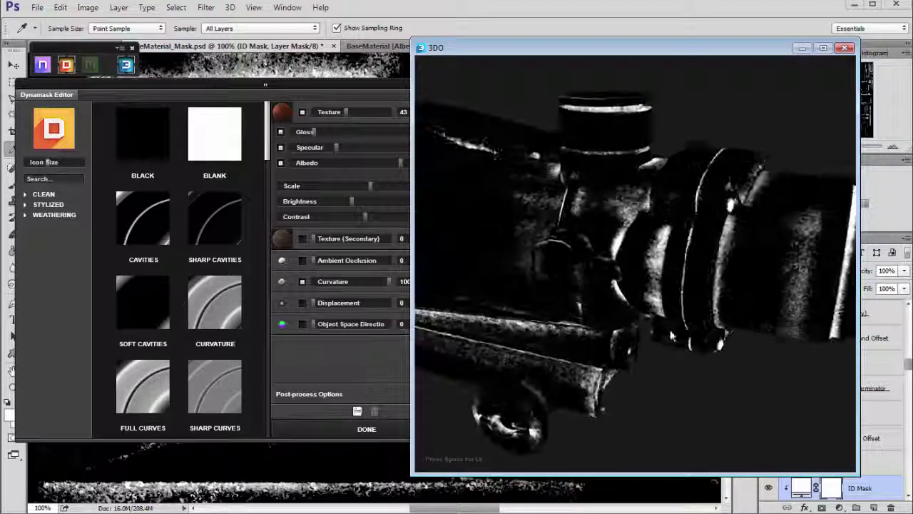
{"action": "left_click_drag", "start_coordinate": [324, 207], "coordinate": [314, 200]}
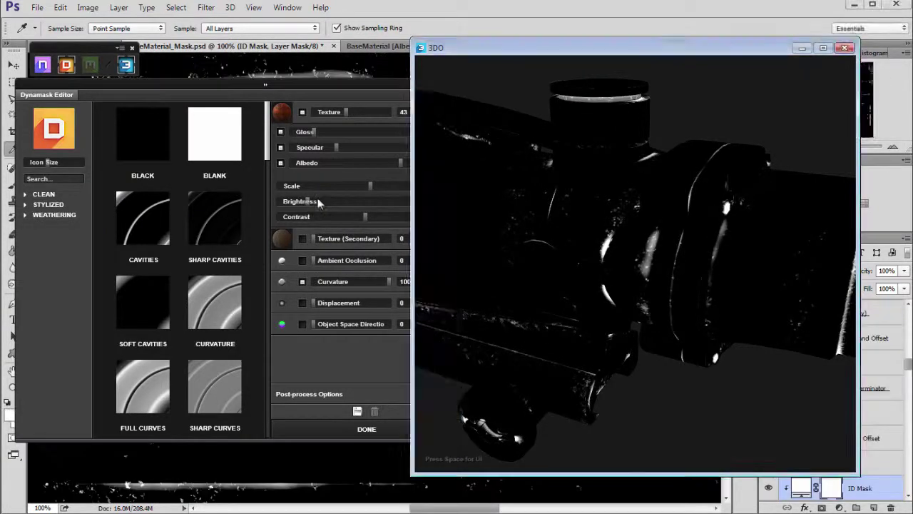
Try the Light Edge Scratches and Sandy Dirt presets on the upper Brushed Metal layer's mask.
{"action": "left_click_drag", "start_coordinate": [268, 143], "coordinate": [267, 350]}
{"action": "scroll", "coordinate": [147, 223], "scroll_direction": "down", "scroll_amount": 1}
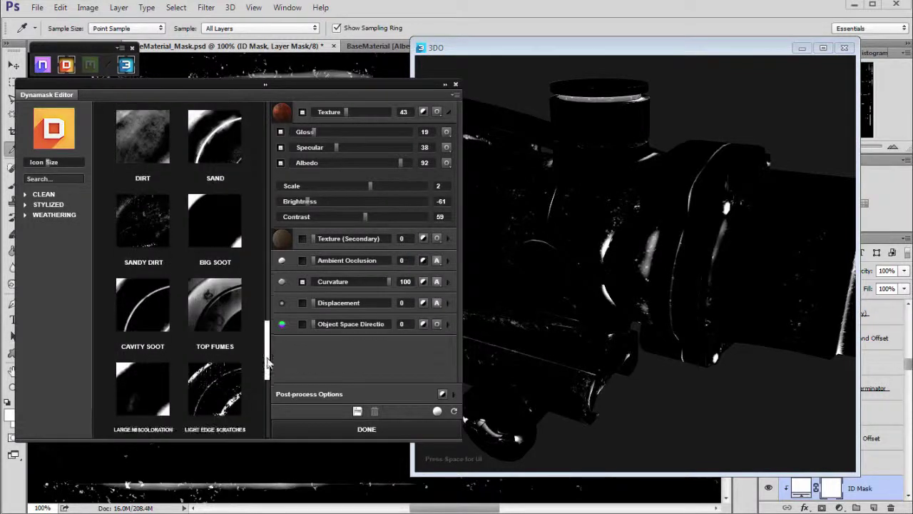
{"action": "left_click_drag", "start_coordinate": [267, 337], "coordinate": [266, 355]}
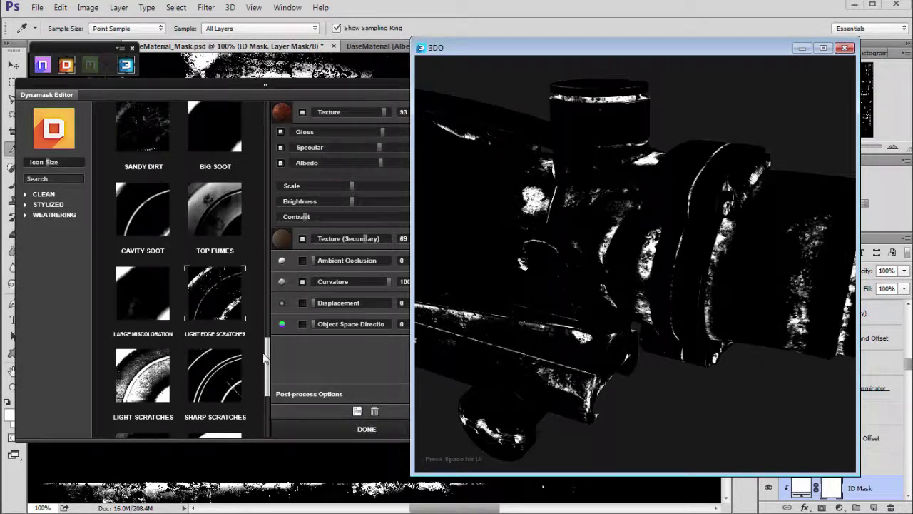
{"action": "left_click", "coordinate": [269, 302]}
{"action": "left_click_drag", "start_coordinate": [269, 302], "coordinate": [269, 329]}
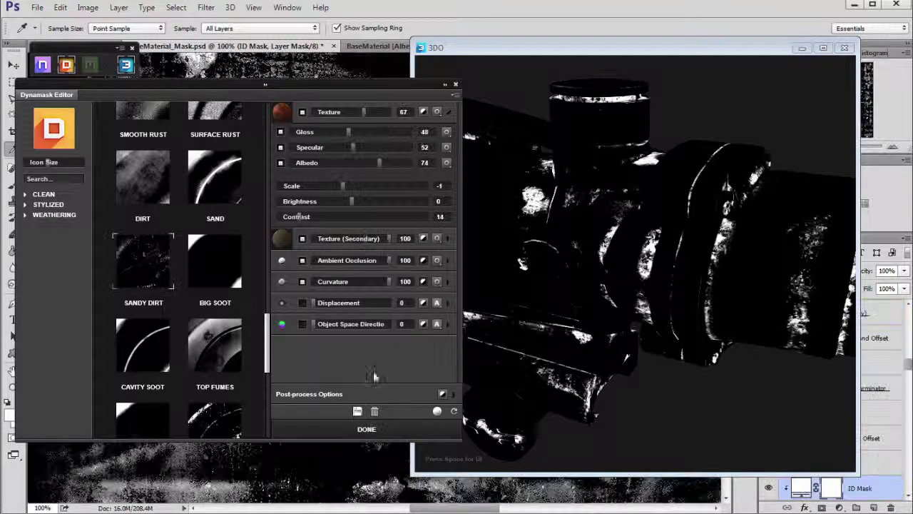
{"action": "left_click", "coordinate": [530, 314]}
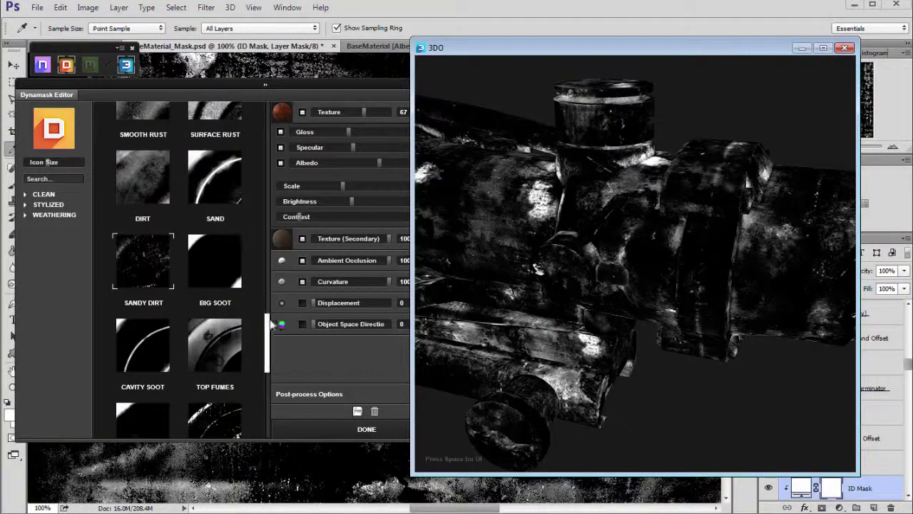
Apply the Paint Edge Wear preset to the upper Brushed Metal layer's mask and accept it.
{"action": "left_click", "coordinate": [269, 343]}
{"action": "left_click_drag", "start_coordinate": [266, 383], "coordinate": [261, 401]}
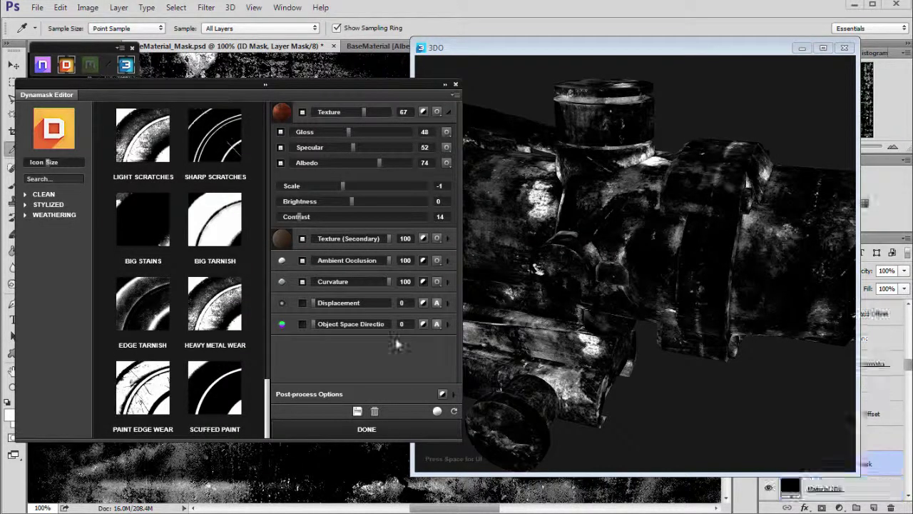
{"action": "left_click", "coordinate": [161, 401]}
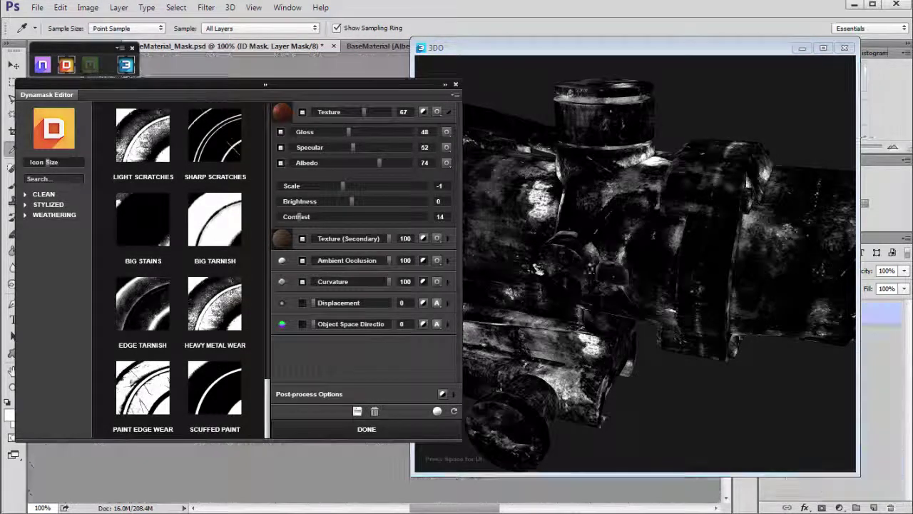
{"action": "left_click_drag", "start_coordinate": [578, 289], "coordinate": [623, 321]}
{"action": "scroll", "coordinate": [624, 321], "scroll_direction": "down", "scroll_amount": 5}
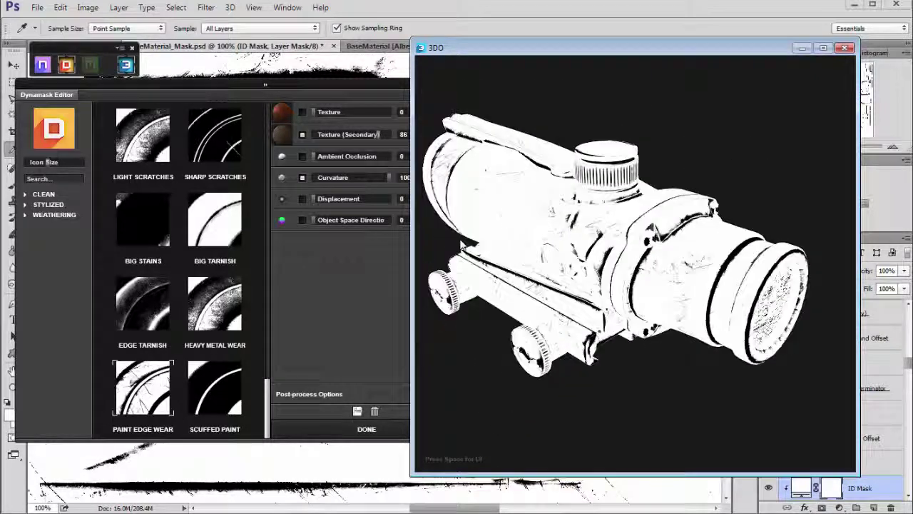
{"action": "scroll", "coordinate": [614, 314], "scroll_direction": "up", "scroll_amount": 2}
{"action": "left_click", "coordinate": [311, 435]}
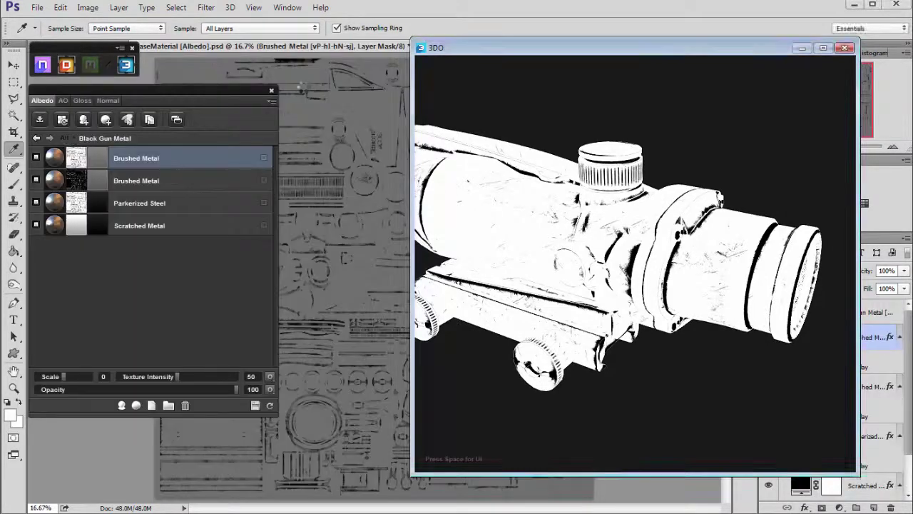
Reopen the upper Brushed Metal layer's mask, invert its result in post-processing, and accept it.
{"action": "left_click", "coordinate": [80, 161]}
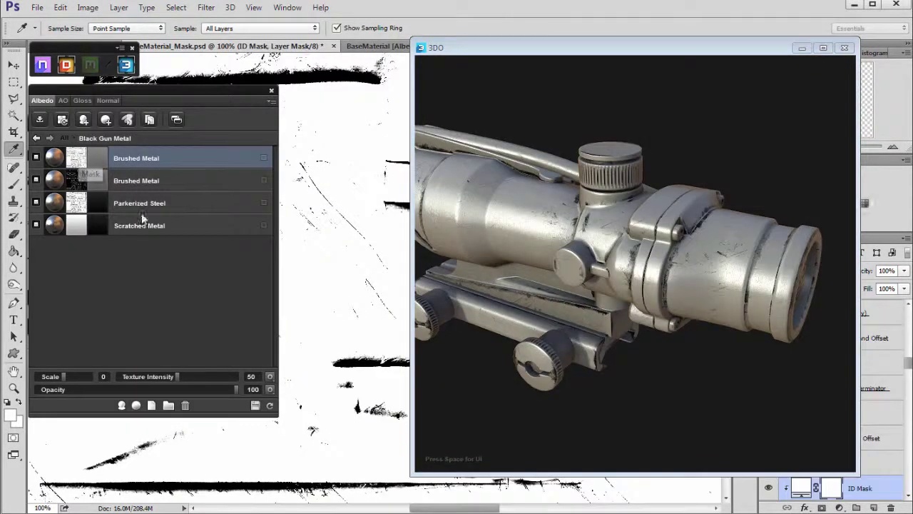
{"action": "left_click", "coordinate": [80, 175]}
{"action": "left_click_drag", "start_coordinate": [587, 131], "coordinate": [399, 83]}
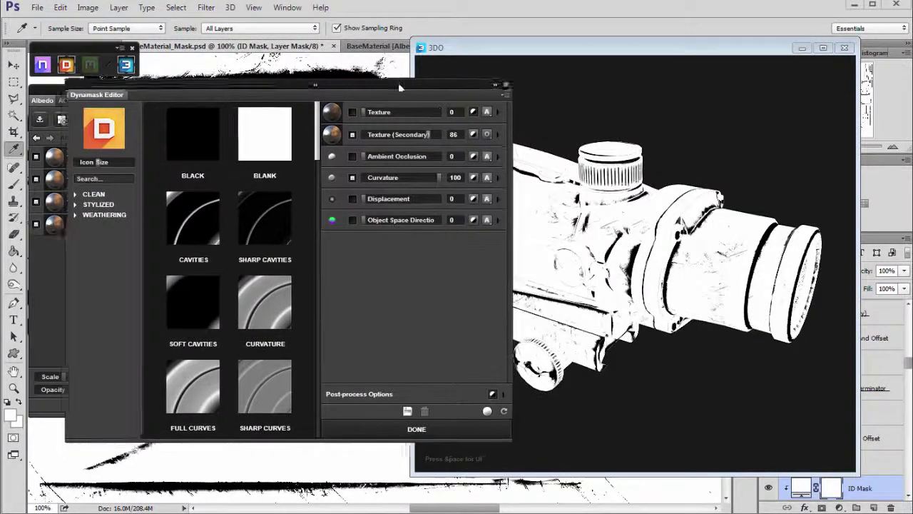
{"action": "left_click", "coordinate": [493, 389]}
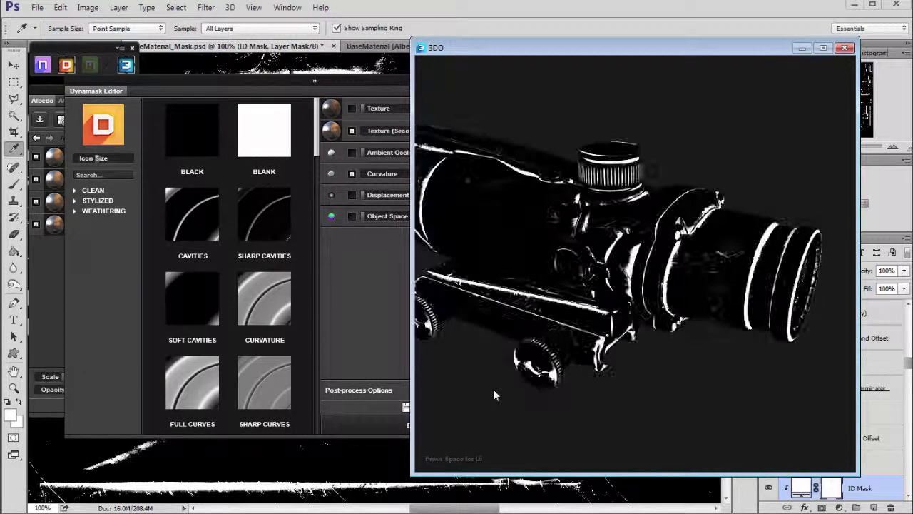
{"action": "left_click", "coordinate": [408, 425]}
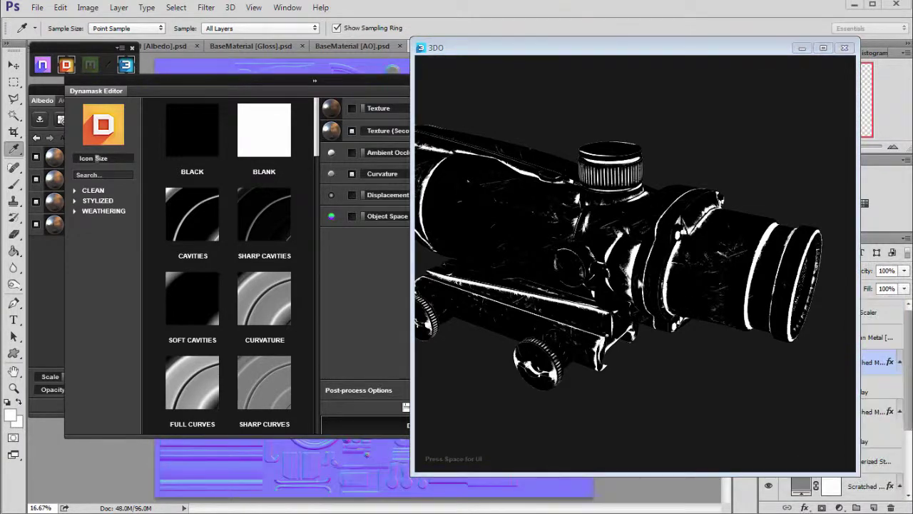
{"action": "left_click_drag", "start_coordinate": [699, 305], "coordinate": [598, 289]}
{"action": "scroll", "coordinate": [565, 285], "scroll_direction": "up", "scroll_amount": 5}
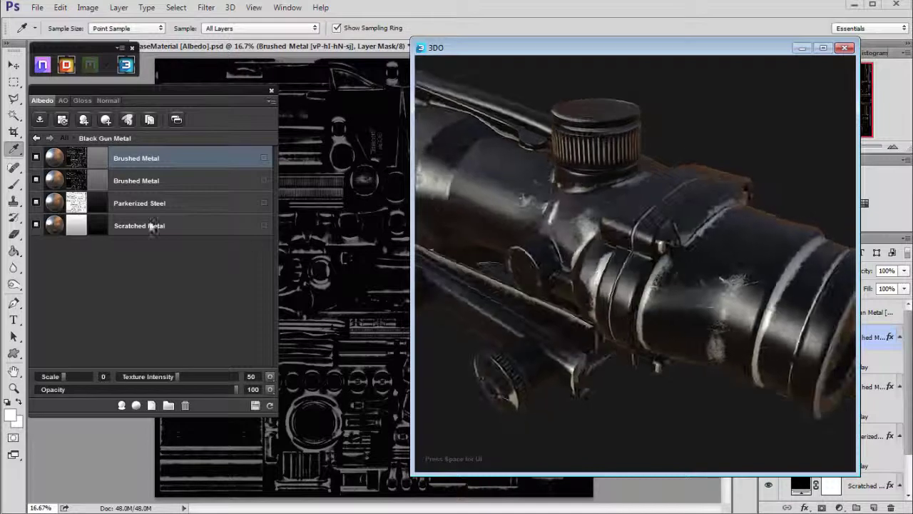
Set the upper Brushed Metal layer's albedo color to a darker gray and check the whole scope.
{"action": "left_click", "coordinate": [102, 163]}
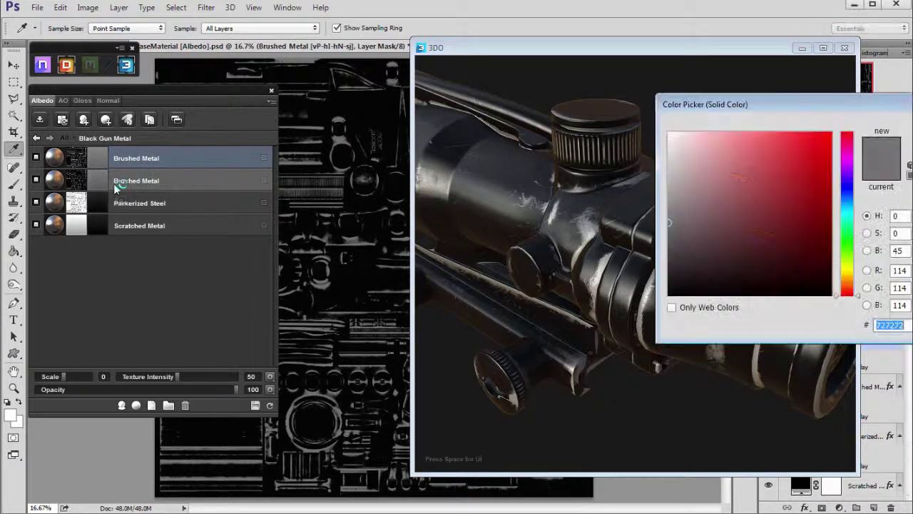
{"action": "left_click", "coordinate": [669, 259]}
{"action": "key", "text": "Return"}
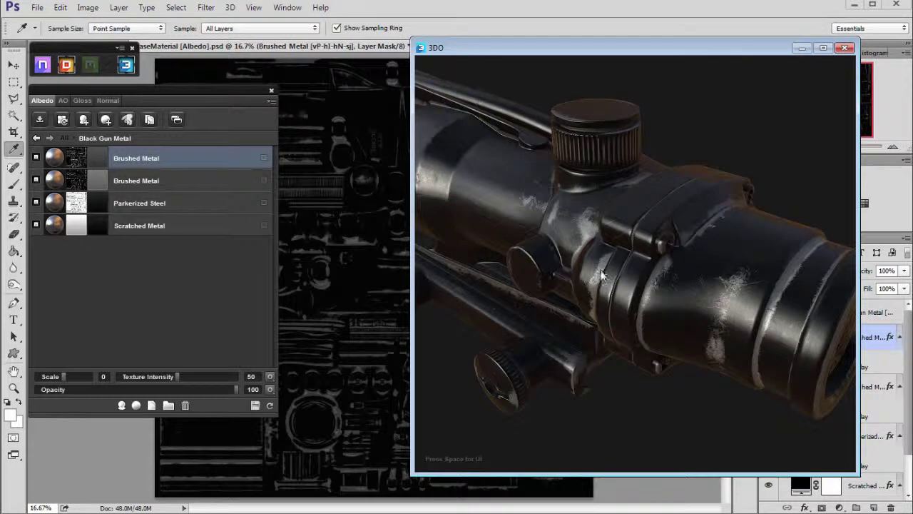
{"action": "scroll", "coordinate": [602, 275], "scroll_direction": "down", "scroll_amount": 5}
{"action": "left_click_drag", "start_coordinate": [534, 226], "coordinate": [609, 255]}
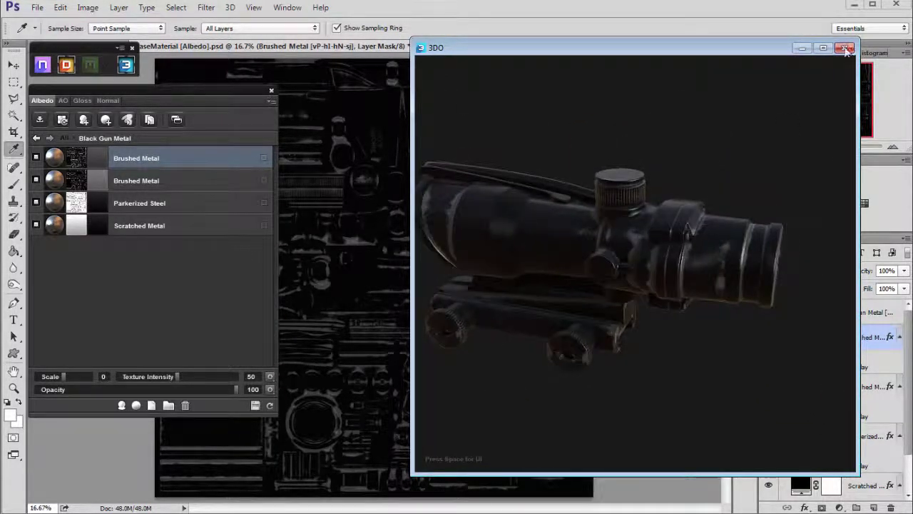
Close the 3DO preview and all open BaseMaterial documents without saving changes.
{"action": "key", "text": "alt+Tab"}
{"action": "key", "text": "alt+Tab"}
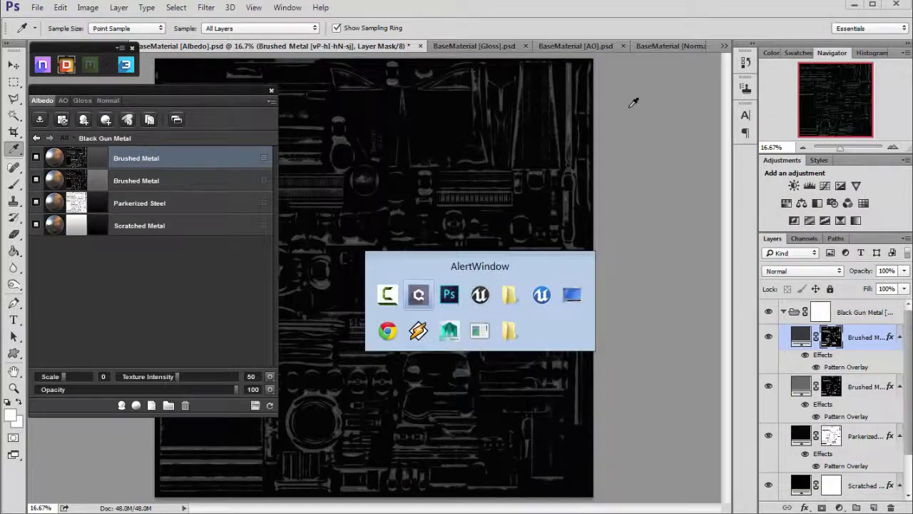
{"action": "left_click_drag", "start_coordinate": [714, 47], "coordinate": [606, 76]}
{"action": "left_click", "coordinate": [423, 57]}
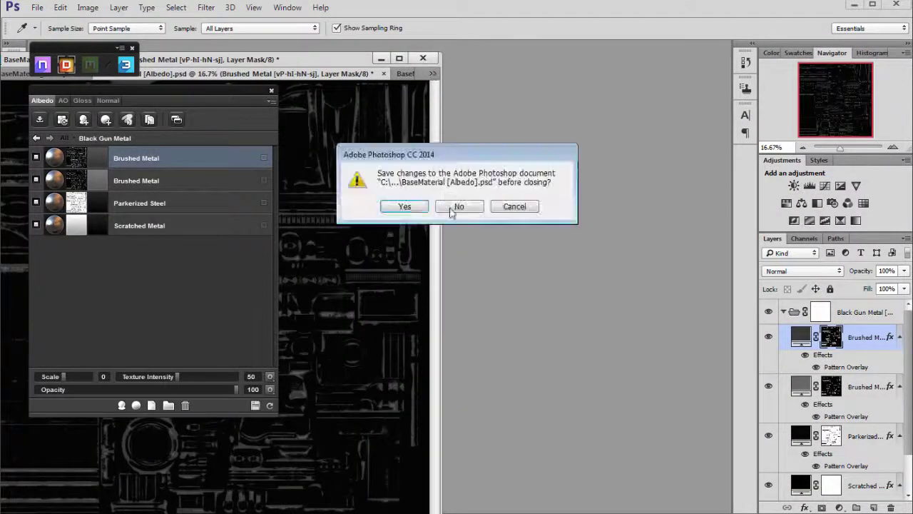
{"action": "left_click", "coordinate": [458, 207]}
{"action": "left_click", "coordinate": [470, 210]}
{"action": "left_click", "coordinate": [468, 208]}
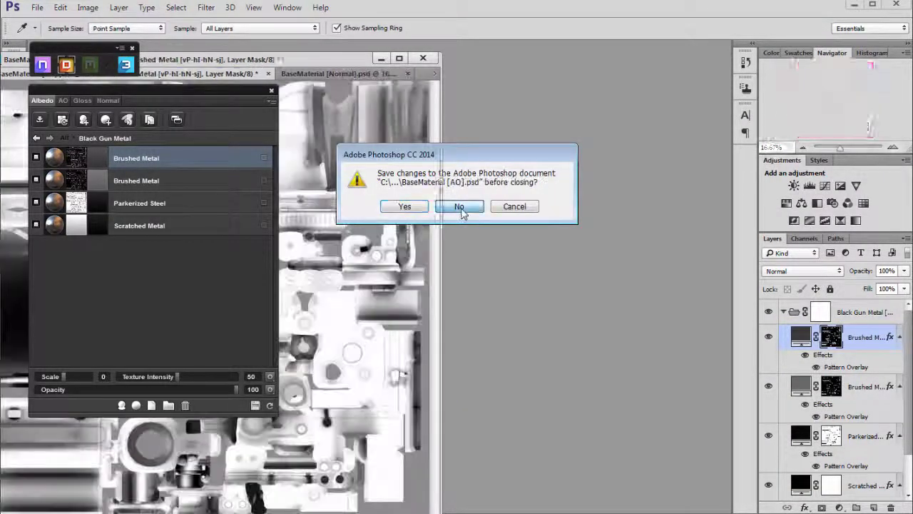
{"action": "left_click", "coordinate": [463, 206]}
Switch to the rifle scene in Maya and display the textured model with flat lighting to inspect the scope.
{"action": "key", "text": "alt+Tab"}
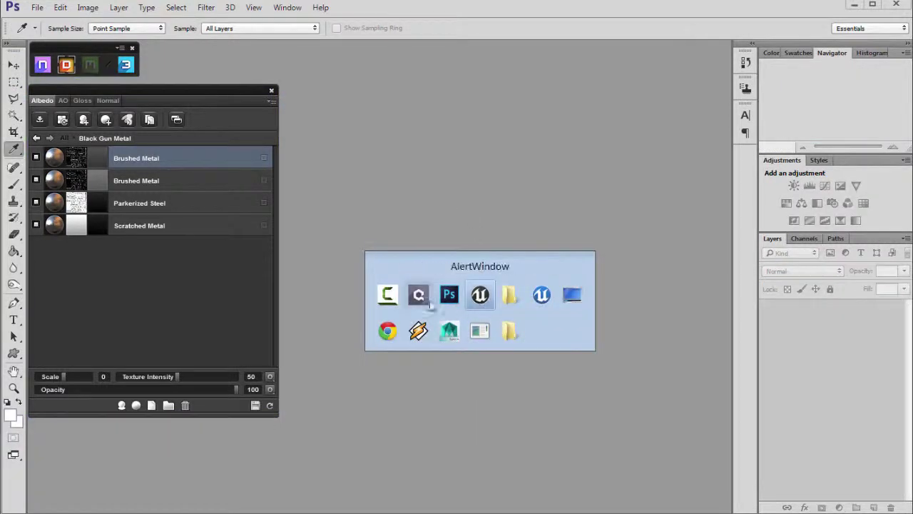
{"action": "left_click", "coordinate": [445, 329]}
{"action": "left_click_drag", "start_coordinate": [468, 286], "coordinate": [441, 271]}
{"action": "left_click", "coordinate": [407, 222]}
{"action": "key", "text": "6"}
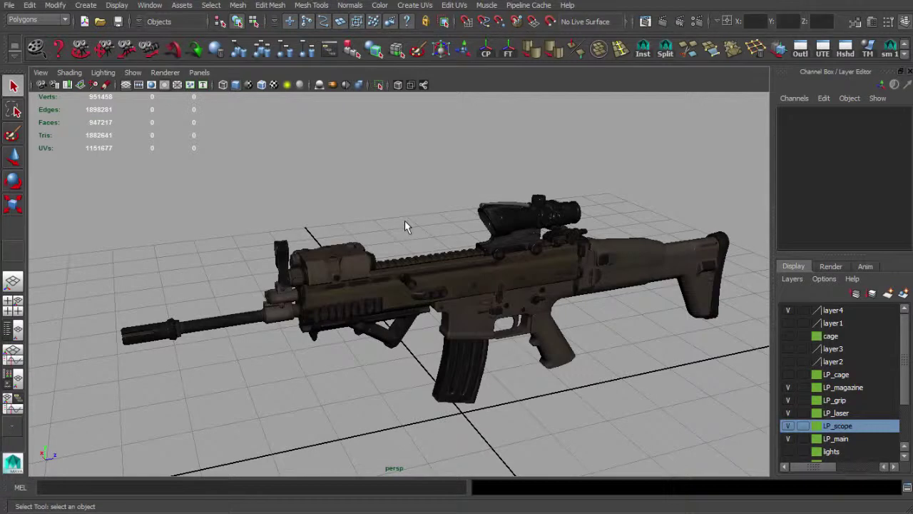
{"action": "left_click_drag", "start_coordinate": [413, 210], "coordinate": [369, 207]}
{"action": "left_click", "coordinate": [102, 73]}
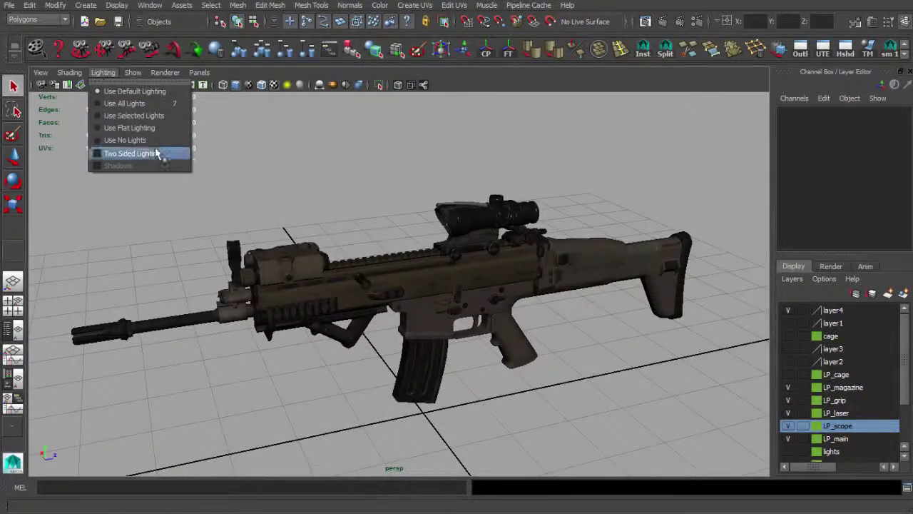
{"action": "left_click", "coordinate": [117, 129]}
{"action": "scroll", "coordinate": [447, 255], "scroll_direction": "up", "scroll_amount": 6}
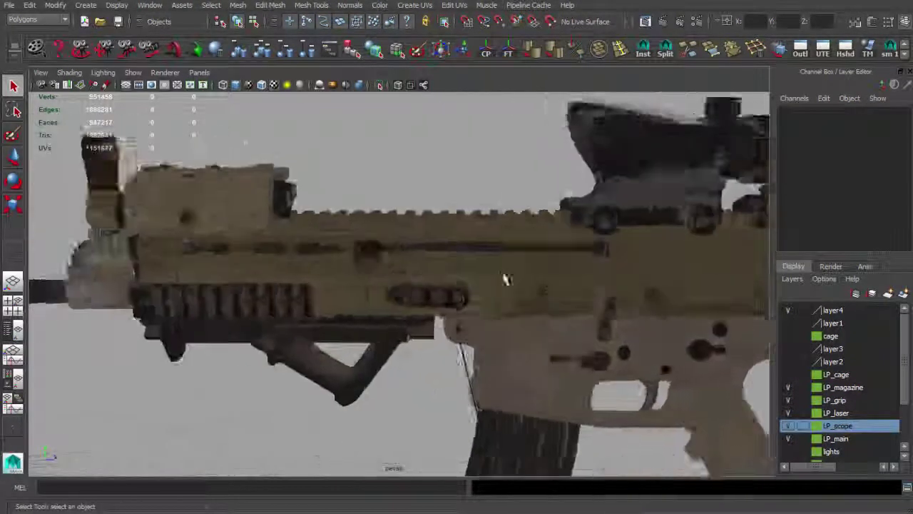
{"action": "mouse_move", "coordinate": [505, 279]}
{"action": "left_mouse_down"}
{"action": "mouse_move", "coordinate": [397, 252]}
{"action": "mouse_move", "coordinate": [644, 133]}
{"action": "mouse_move", "coordinate": [473, 247]}
{"action": "mouse_move", "coordinate": [343, 280]}
{"action": "mouse_move", "coordinate": [436, 189]}
{"action": "mouse_move", "coordinate": [467, 267]}
{"action": "mouse_move", "coordinate": [612, 268]}
{"action": "mouse_move", "coordinate": [457, 253]}
{"action": "mouse_move", "coordinate": [361, 285]}
{"action": "mouse_move", "coordinate": [435, 314]}
{"action": "mouse_move", "coordinate": [247, 257]}
{"action": "mouse_move", "coordinate": [445, 331]}
{"action": "mouse_move", "coordinate": [428, 289]}
{"action": "mouse_move", "coordinate": [367, 261]}
{"action": "mouse_move", "coordinate": [291, 150]}
{"action": "mouse_move", "coordinate": [337, 277]}
{"action": "mouse_move", "coordinate": [563, 312]}
{"action": "mouse_move", "coordinate": [614, 295]}
{"action": "mouse_move", "coordinate": [514, 273]}
{"action": "left_mouse_up"}
{"action": "scroll", "coordinate": [615, 284], "scroll_direction": "down", "scroll_amount": 5}
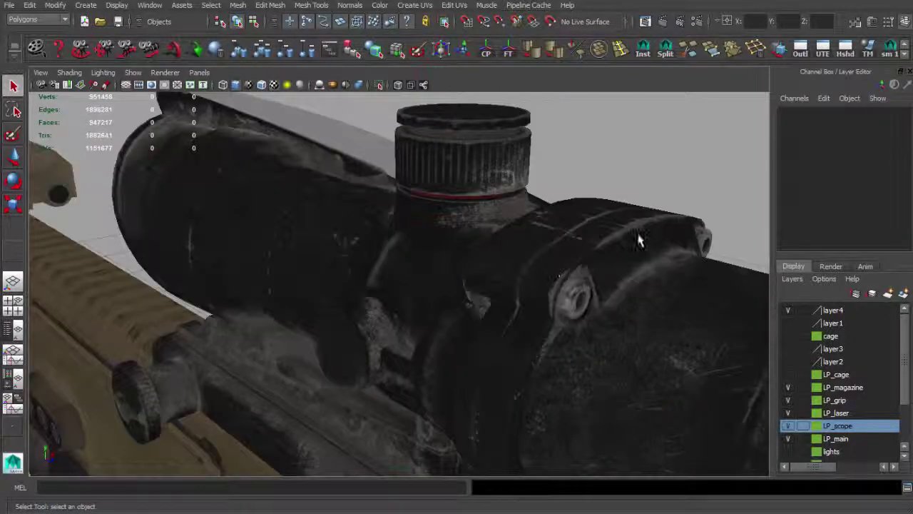
Examine the edge wear and scratches on the scope's raised ring, screw bosses and front housing from several sides.
{"action": "left_click_drag", "start_coordinate": [638, 240], "coordinate": [403, 246]}
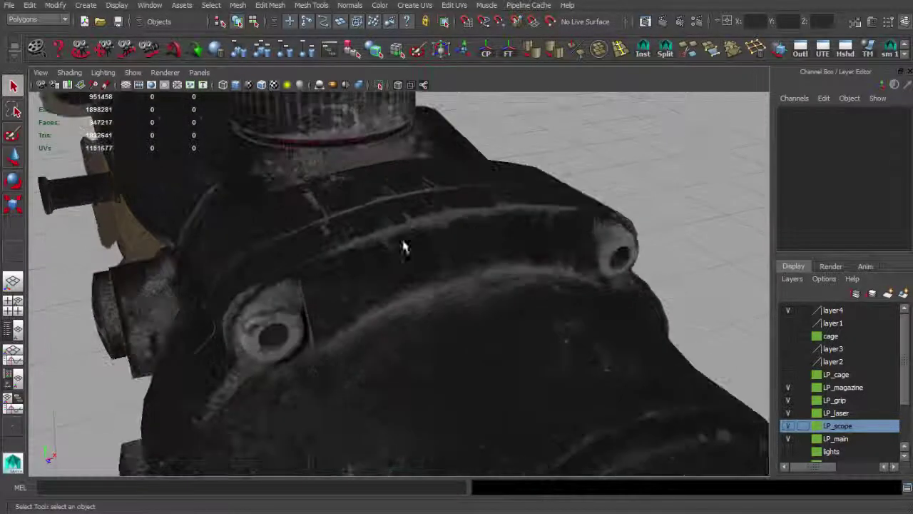
{"action": "left_click_drag", "start_coordinate": [541, 291], "coordinate": [526, 197]}
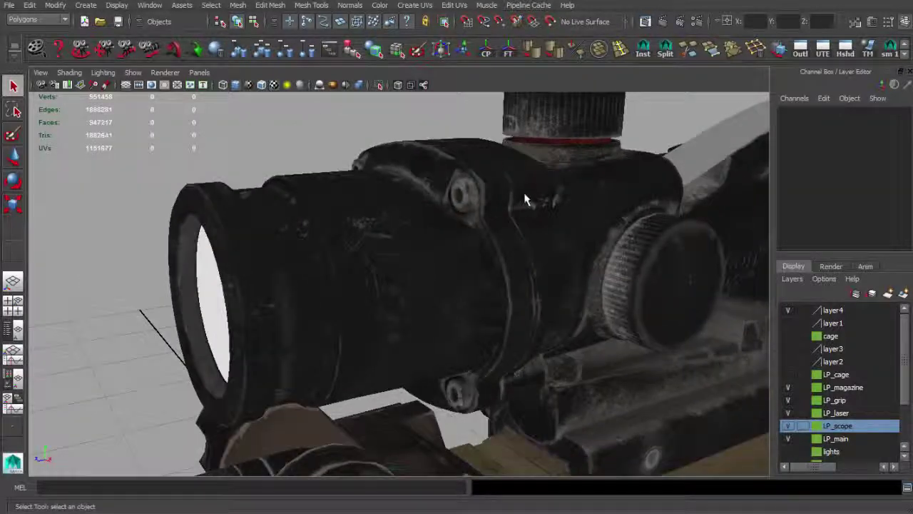
{"action": "left_click_drag", "start_coordinate": [448, 208], "coordinate": [348, 272]}
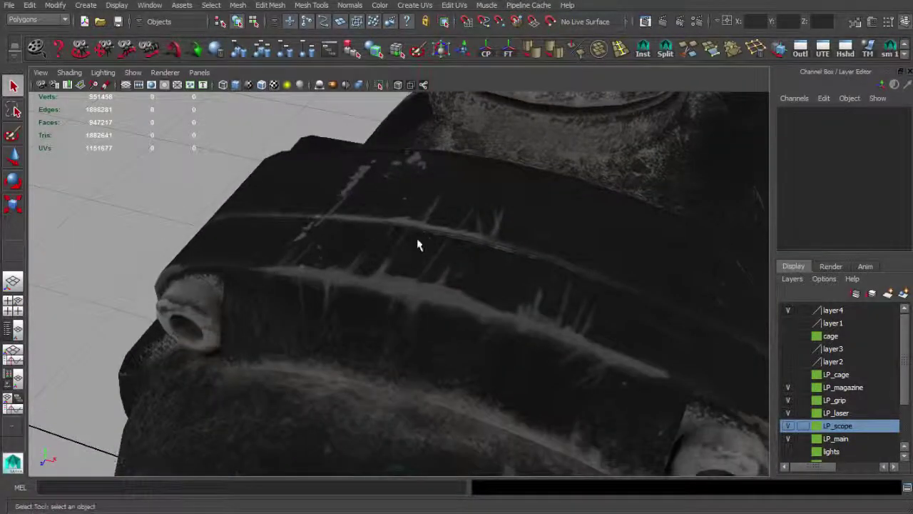
{"action": "left_click_drag", "start_coordinate": [471, 315], "coordinate": [380, 268]}
{"action": "left_click_drag", "start_coordinate": [433, 226], "coordinate": [434, 266]}
{"action": "left_click_drag", "start_coordinate": [371, 333], "coordinate": [449, 332]}
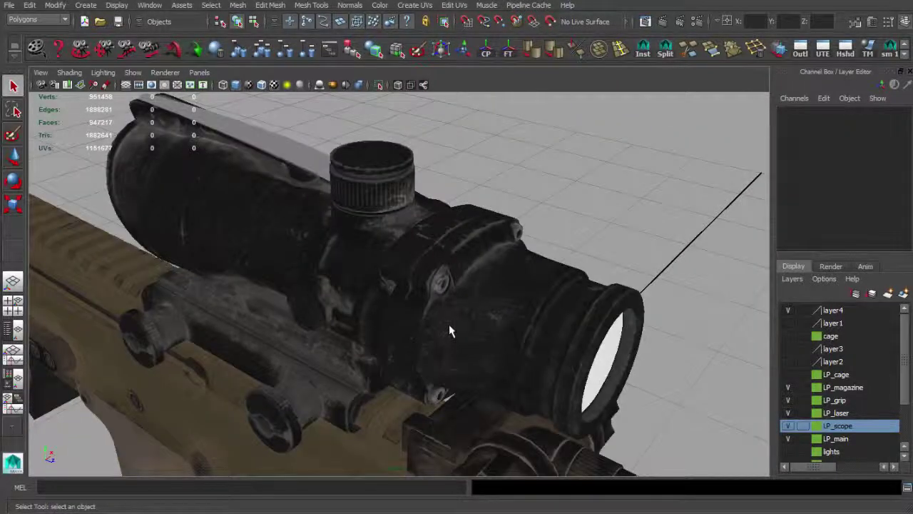
Inspect the wear on the scope's underside, its mount and the mounting knobs.
{"action": "left_click_drag", "start_coordinate": [449, 328], "coordinate": [325, 333]}
{"action": "left_click", "coordinate": [323, 339]}
{"action": "left_click", "coordinate": [224, 330]}
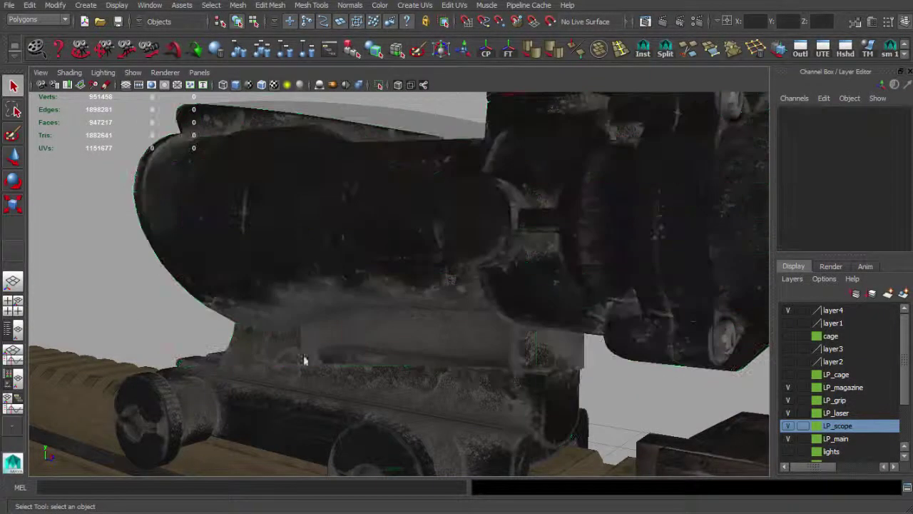
{"action": "left_click_drag", "start_coordinate": [465, 377], "coordinate": [467, 187]}
{"action": "left_click", "coordinate": [246, 305]}
{"action": "left_click_drag", "start_coordinate": [204, 316], "coordinate": [324, 327], "text": "alt"}
{"action": "left_click", "coordinate": [205, 318]}
{"action": "left_click", "coordinate": [257, 286]}
{"action": "left_click", "coordinate": [264, 331]}
{"action": "left_click_drag", "start_coordinate": [264, 331], "coordinate": [178, 255], "text": "alt"}
{"action": "left_click", "coordinate": [398, 356]}
{"action": "left_click", "coordinate": [269, 348]}
Isolate the magazine, examine its texture from all sides and inside the opening, and show the whole rifle again.
{"action": "left_click_drag", "start_coordinate": [268, 349], "coordinate": [311, 280], "text": "alt"}
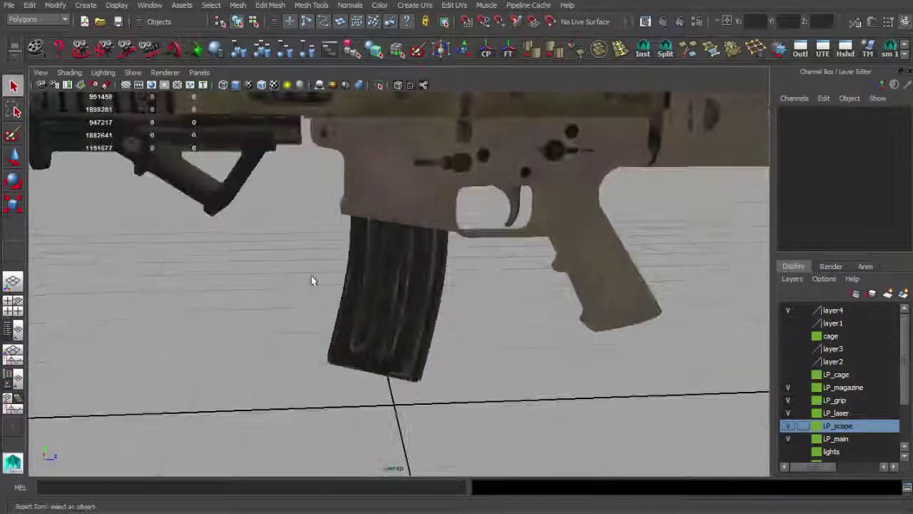
{"action": "left_click", "coordinate": [377, 357]}
{"action": "left_click", "coordinate": [380, 85]}
{"action": "left_click", "coordinate": [334, 236]}
{"action": "left_click_drag", "start_coordinate": [334, 236], "coordinate": [425, 237]}
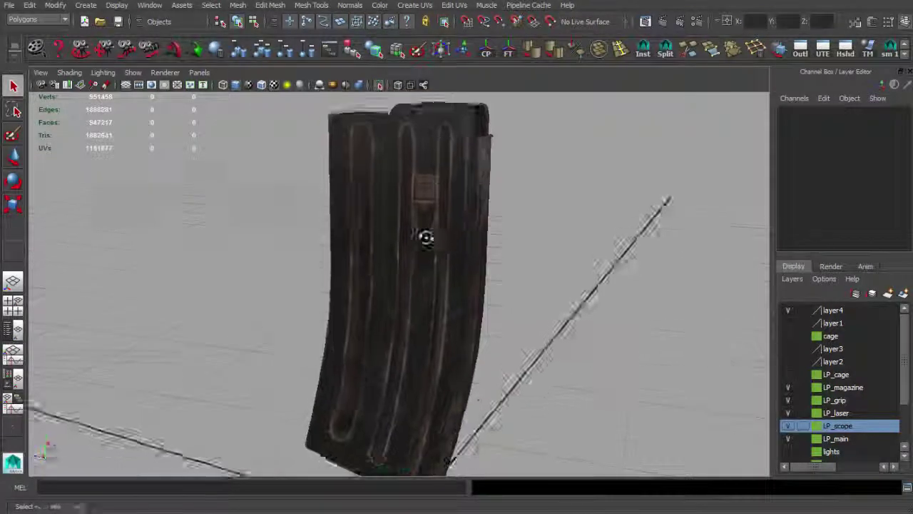
{"action": "left_click_drag", "start_coordinate": [243, 232], "coordinate": [392, 304]}
{"action": "left_click_drag", "start_coordinate": [454, 383], "coordinate": [426, 294]}
{"action": "left_click_drag", "start_coordinate": [411, 236], "coordinate": [360, 349]}
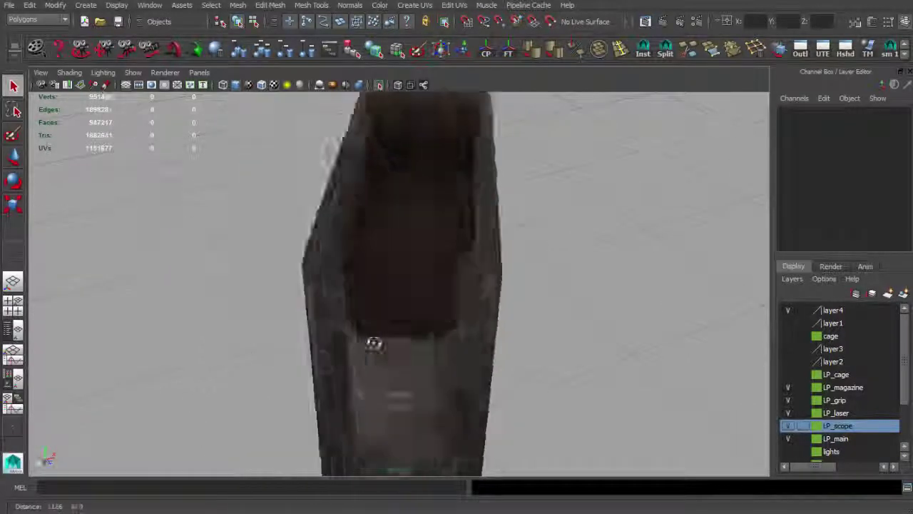
{"action": "left_click_drag", "start_coordinate": [442, 314], "coordinate": [367, 327]}
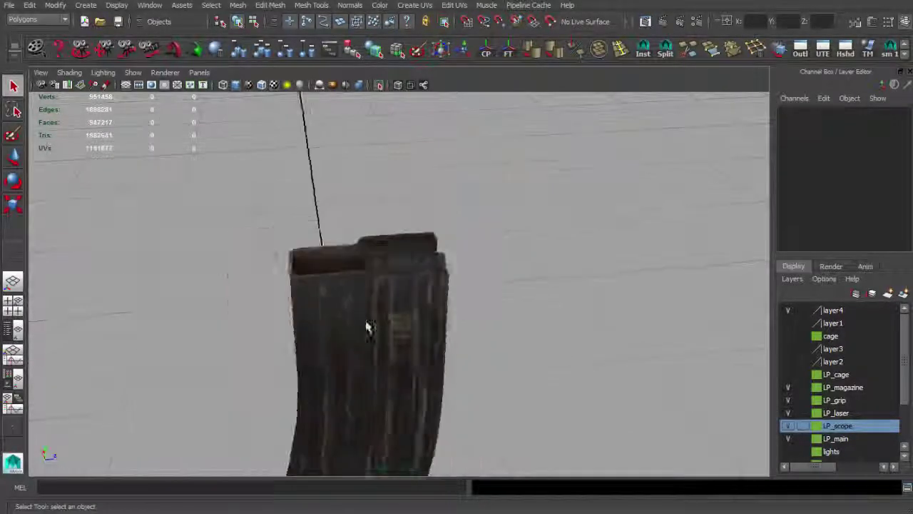
{"action": "left_click", "coordinate": [379, 86]}
Inspect the texture of the angled foregrip and its screw up close.
{"action": "scroll", "coordinate": [338, 263], "scroll_direction": "down", "scroll_amount": 4}
{"action": "left_click_drag", "start_coordinate": [338, 264], "coordinate": [410, 257]}
{"action": "scroll", "coordinate": [409, 257], "scroll_direction": "up", "scroll_amount": 5}
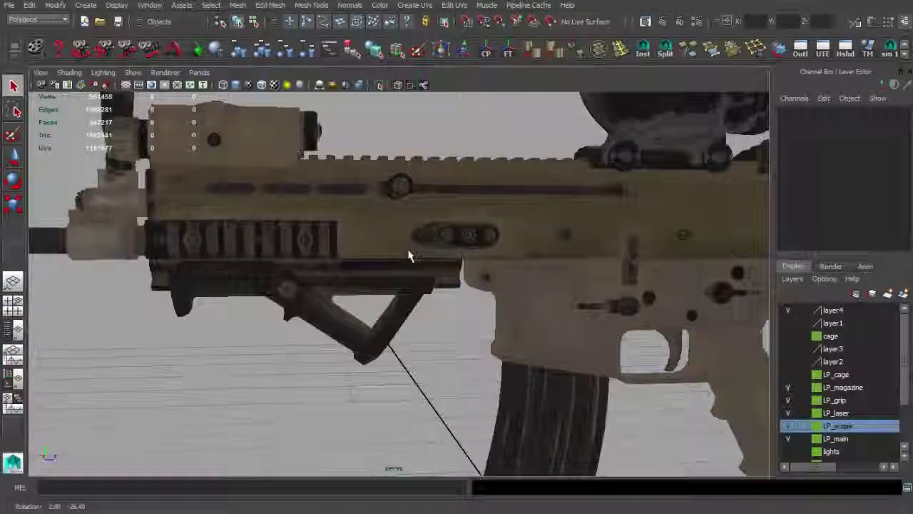
{"action": "mouse_move", "coordinate": [428, 291]}
{"action": "left_mouse_down"}
{"action": "mouse_move", "coordinate": [320, 236]}
{"action": "mouse_move", "coordinate": [420, 300]}
{"action": "left_mouse_up"}
{"action": "scroll", "coordinate": [420, 300], "scroll_direction": "up", "scroll_amount": 5}
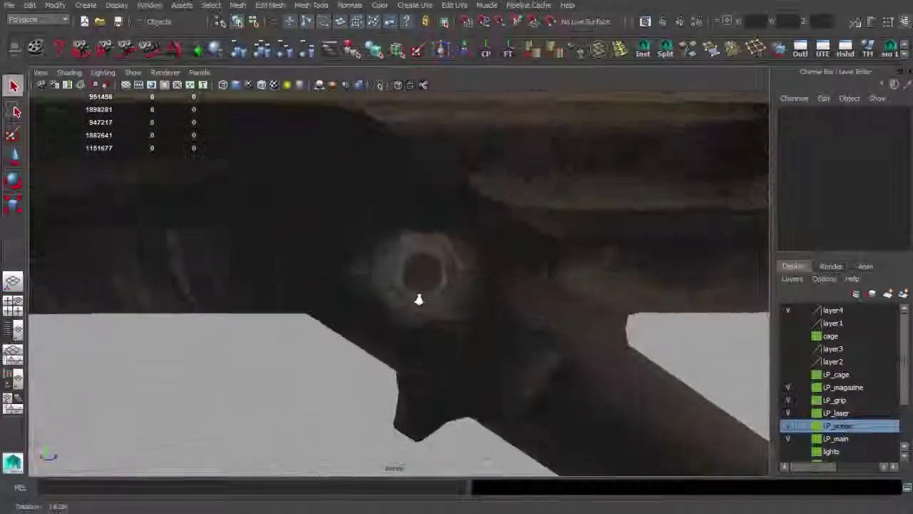
{"action": "scroll", "coordinate": [383, 277], "scroll_direction": "down", "scroll_amount": 4}
{"action": "left_click_drag", "start_coordinate": [382, 277], "coordinate": [433, 336]}
Select the laser unit on the front rail and examine its tan texture from different angles.
{"action": "left_click", "coordinate": [411, 305]}
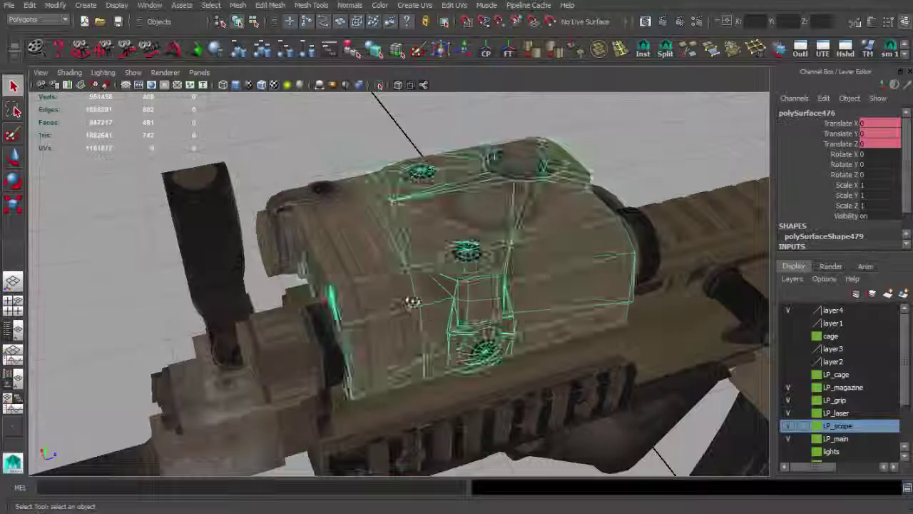
{"action": "left_click_drag", "start_coordinate": [409, 304], "coordinate": [353, 172]}
{"action": "left_click", "coordinate": [353, 154]}
{"action": "left_click_drag", "start_coordinate": [425, 171], "coordinate": [452, 247]}
{"action": "left_click", "coordinate": [452, 245]}
{"action": "left_click", "coordinate": [316, 263]}
{"action": "left_click", "coordinate": [509, 208]}
{"action": "left_click_drag", "start_coordinate": [509, 208], "coordinate": [377, 217]}
Inspect the texture of the rear body and the shoulder stock, selecting individual parts along the way.
{"action": "left_click", "coordinate": [407, 244]}
{"action": "left_click", "coordinate": [347, 198]}
{"action": "left_click", "coordinate": [326, 228]}
{"action": "left_click", "coordinate": [364, 325]}
{"action": "left_click", "coordinate": [371, 206]}
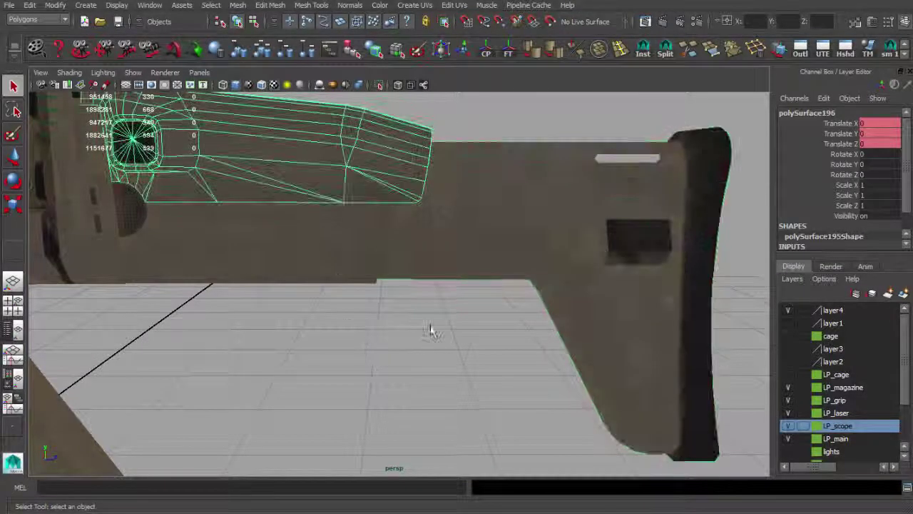
{"action": "left_click_drag", "start_coordinate": [342, 211], "coordinate": [476, 382]}
{"action": "left_click", "coordinate": [476, 382]}
{"action": "left_click", "coordinate": [381, 236]}
{"action": "left_click_drag", "start_coordinate": [381, 236], "coordinate": [394, 281]}
{"action": "left_click", "coordinate": [394, 281]}
Clear the selection and review the complete textured rifle in a three-quarter view.
{"action": "left_click", "coordinate": [503, 157]}
{"action": "left_click_drag", "start_coordinate": [504, 158], "coordinate": [380, 263]}
{"action": "left_click_drag", "start_coordinate": [319, 257], "coordinate": [370, 222]}
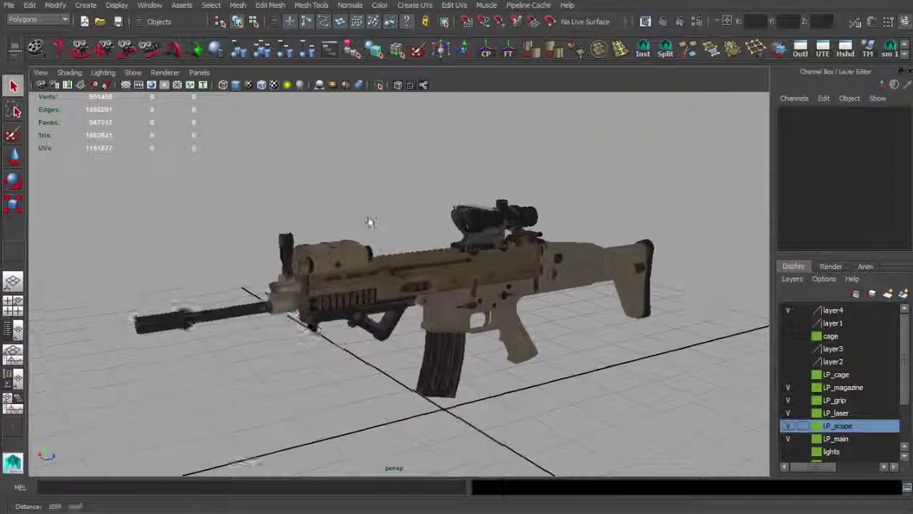